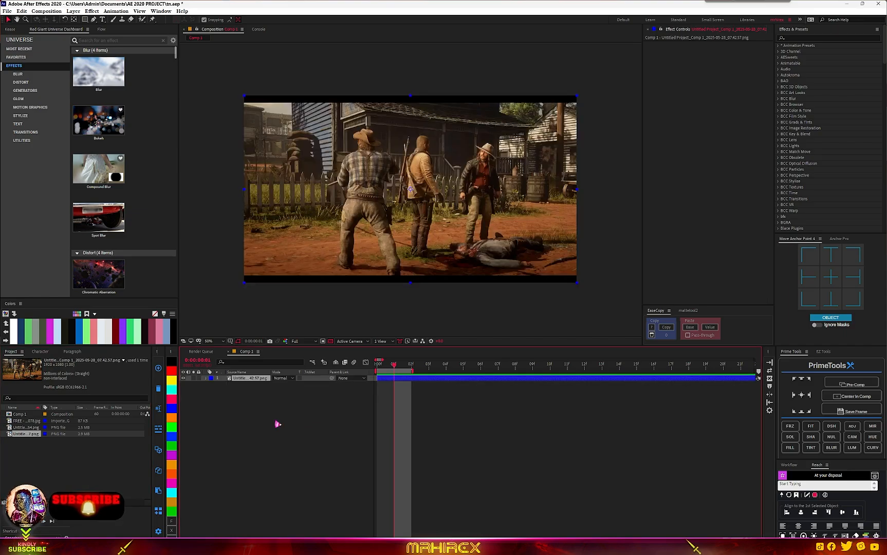
- Add the second game screenshot image to Comp 1 as a new top layer
scroll(388, 252, up, 2)
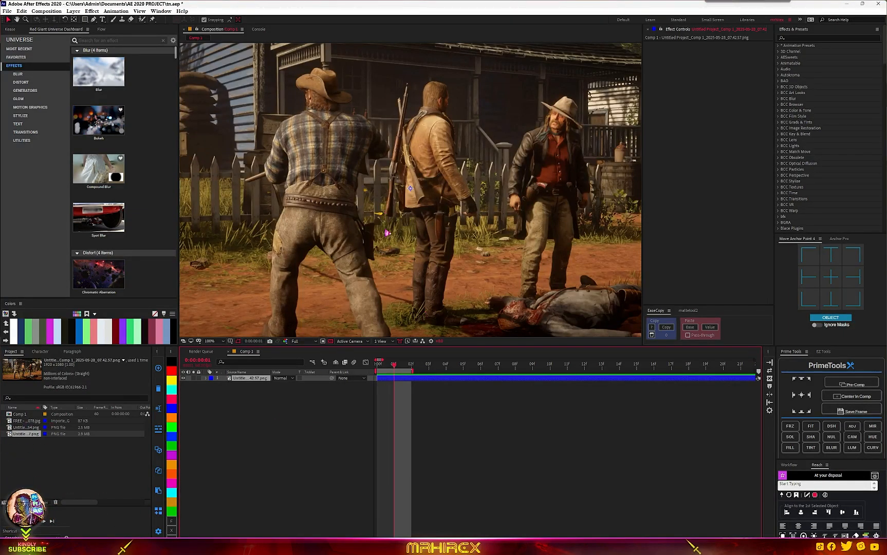
scroll(387, 233, down, 2)
click(19, 420)
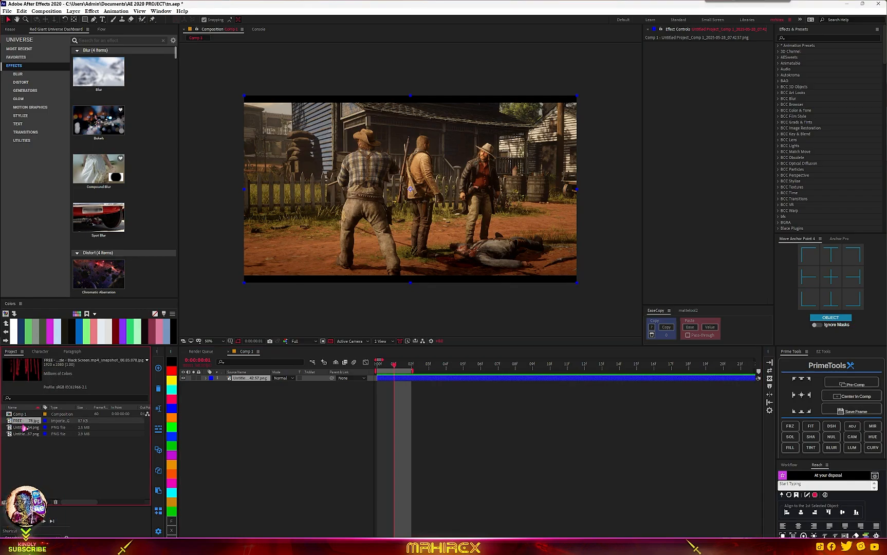
drag(25, 428, 453, 206)
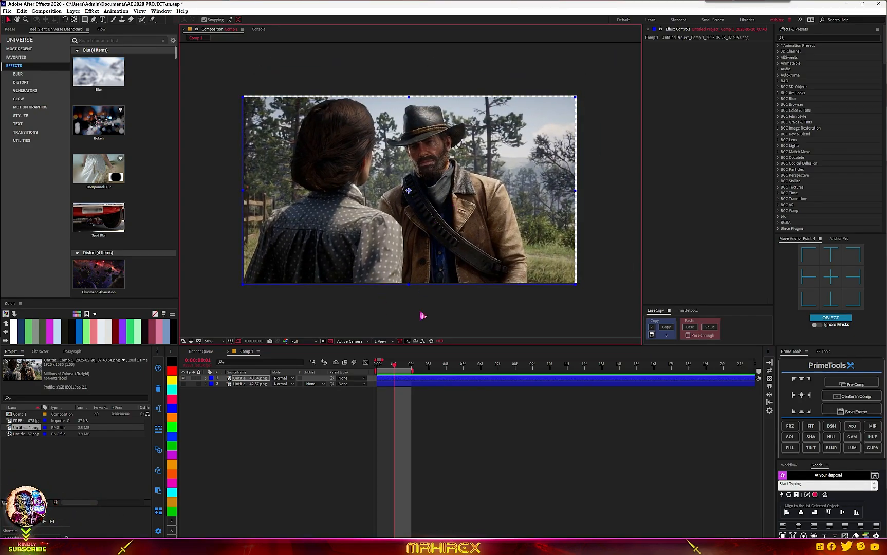
- Start a Pen mask on the top layer, placing points along the woman's back edge at the lower left
scroll(408, 190, up, 2)
scroll(406, 191, down, 2)
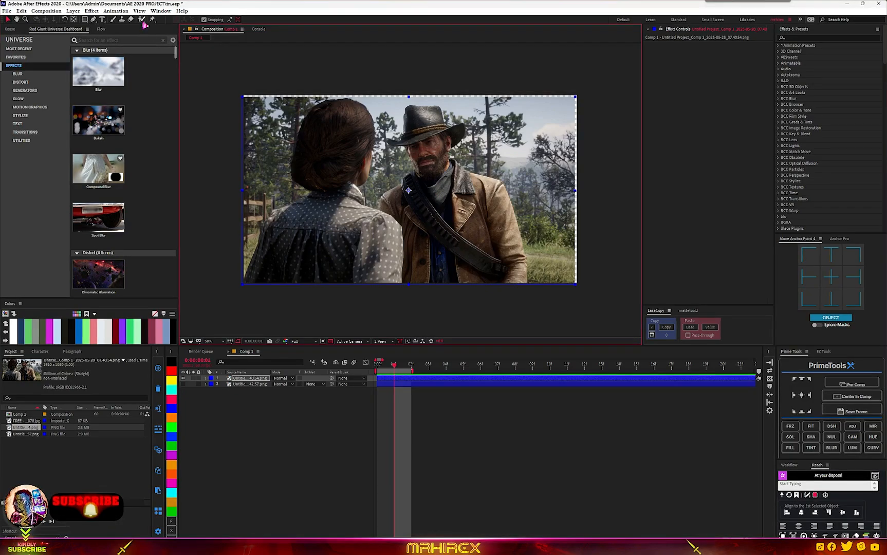
click(94, 19)
scroll(248, 278, up, 1)
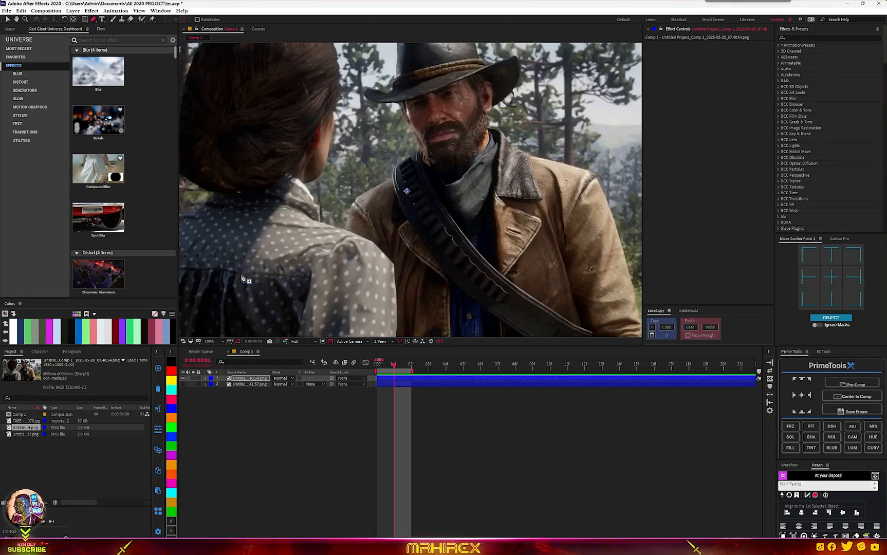
drag(265, 285, 497, 170)
scroll(374, 246, up, 3)
drag(304, 259, 545, 194)
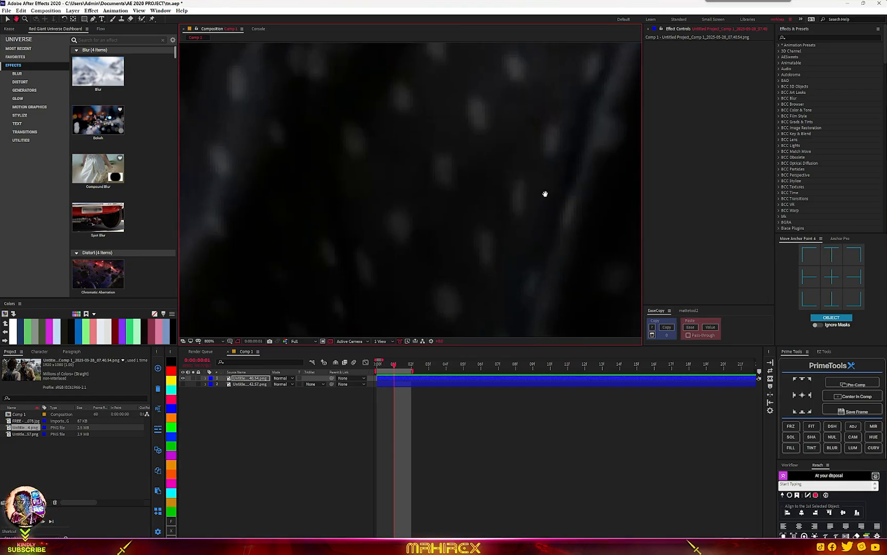
drag(261, 297, 511, 184)
drag(205, 272, 455, 82)
scroll(354, 226, down, 1)
click(388, 381)
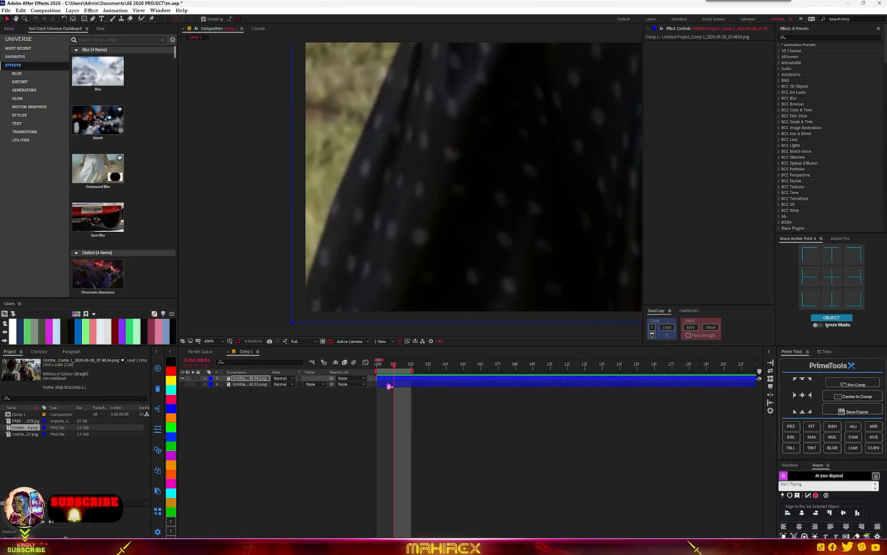
scroll(411, 283, down, 1)
scroll(434, 206, up, 1)
drag(401, 262, 499, 90)
click(264, 284)
click(308, 173)
drag(329, 149, 242, 312)
click(284, 176)
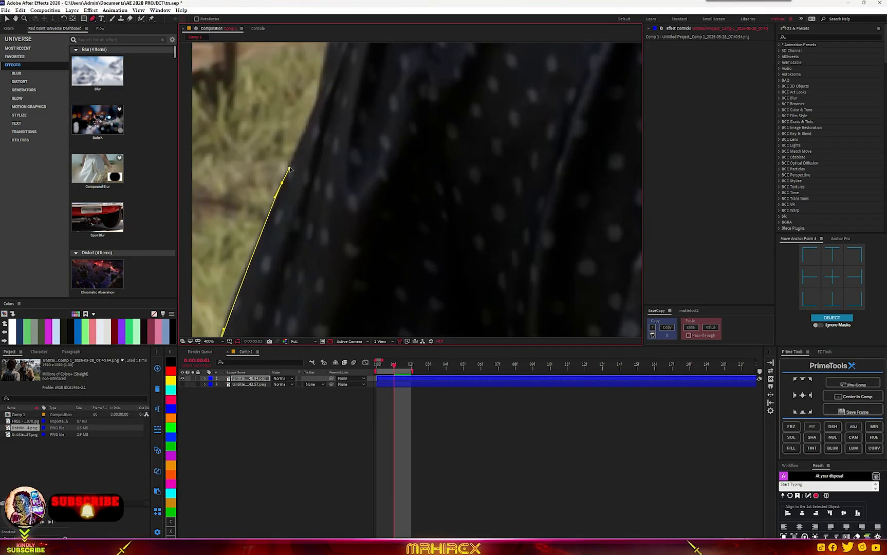
- Continue the mask points along the woman's back and shoulder up toward her head
click(320, 91)
drag(329, 88, 270, 314)
click(362, 102)
click(353, 226)
click(450, 201)
click(489, 173)
click(528, 163)
drag(534, 167, 304, 253)
click(333, 232)
click(368, 213)
click(401, 191)
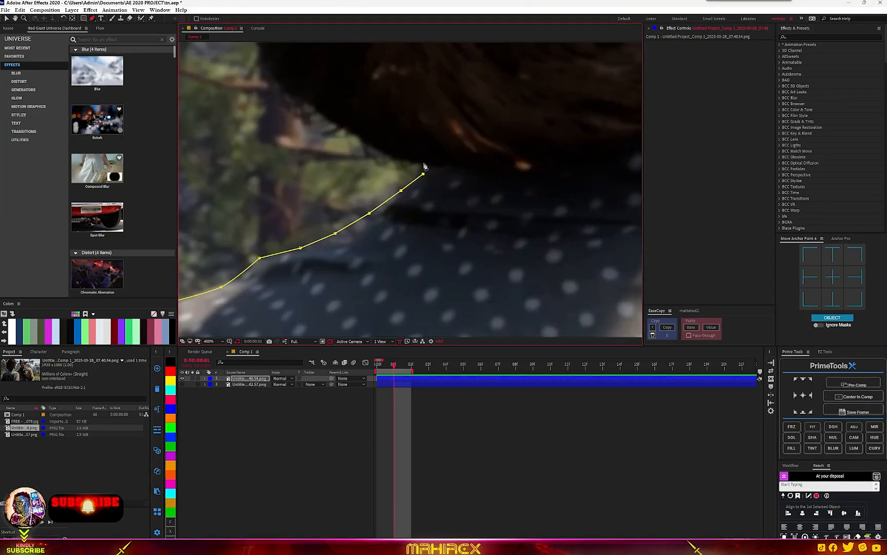
click(310, 144)
click(321, 121)
click(331, 97)
click(355, 79)
click(386, 74)
drag(383, 70, 394, 190)
- Trace the mask around the top and back of the woman's hair down to her neck
scroll(395, 190, up, 2)
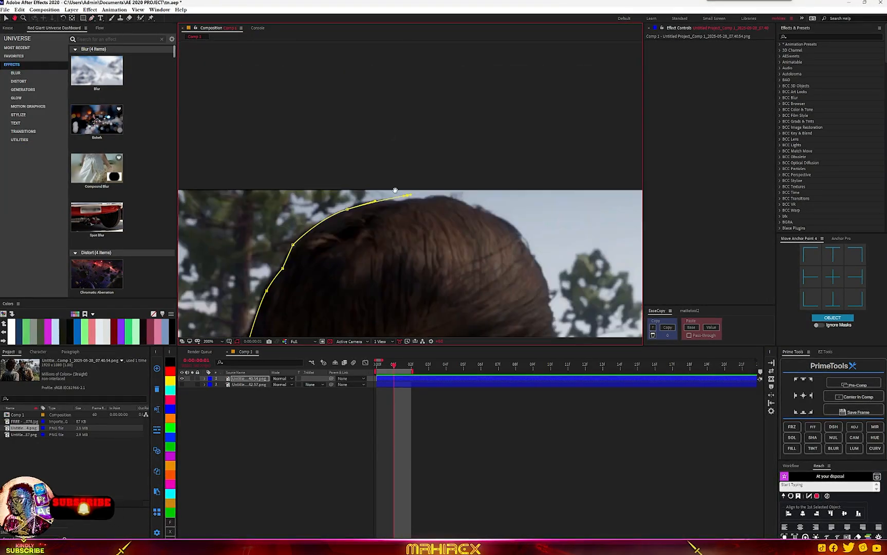
click(443, 208)
drag(581, 242, 410, 74)
click(497, 182)
drag(498, 190, 491, 126)
click(508, 226)
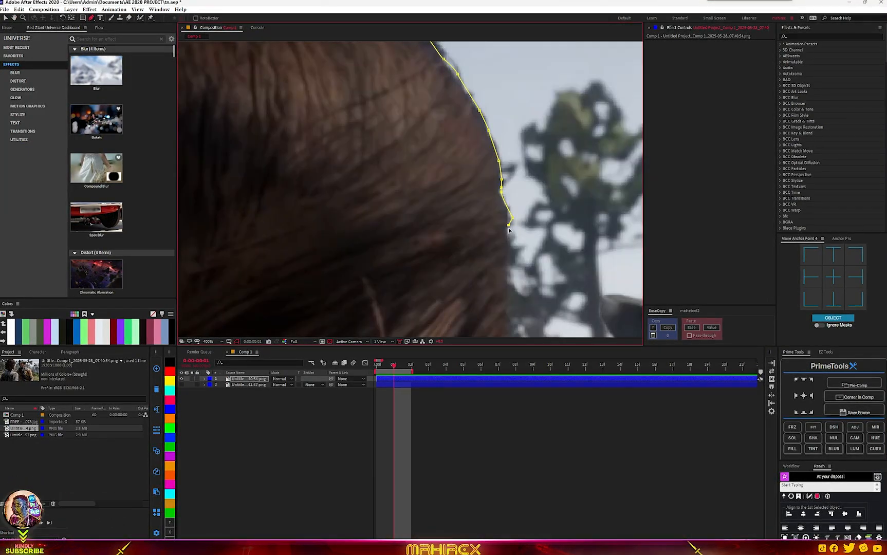
scroll(508, 227, down, 1)
drag(509, 227, 463, 133)
click(453, 194)
drag(455, 203, 472, 90)
click(459, 149)
click(451, 192)
click(433, 246)
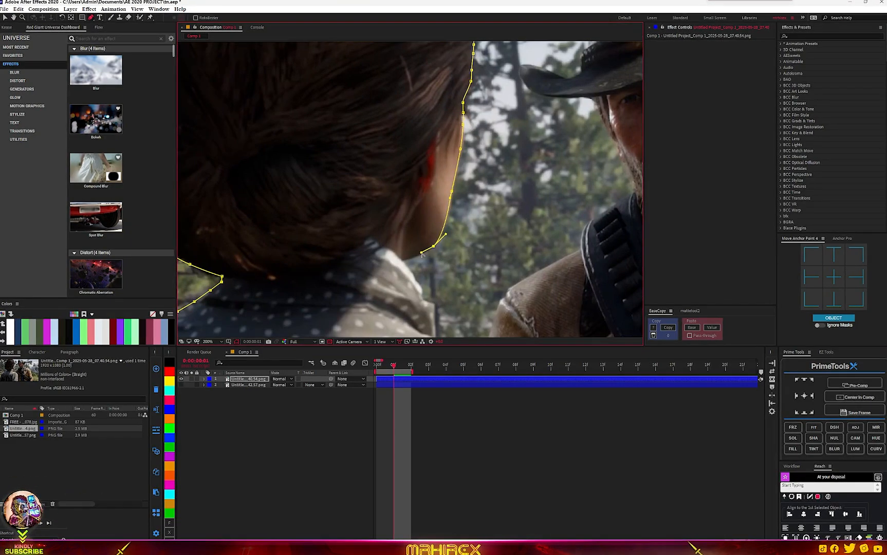
- Continue the mask down the woman's neck and across to Arthur's shoulder and beard
click(402, 259)
click(420, 295)
drag(422, 303, 403, 182)
click(402, 182)
click(408, 190)
click(416, 213)
drag(418, 214, 322, 227)
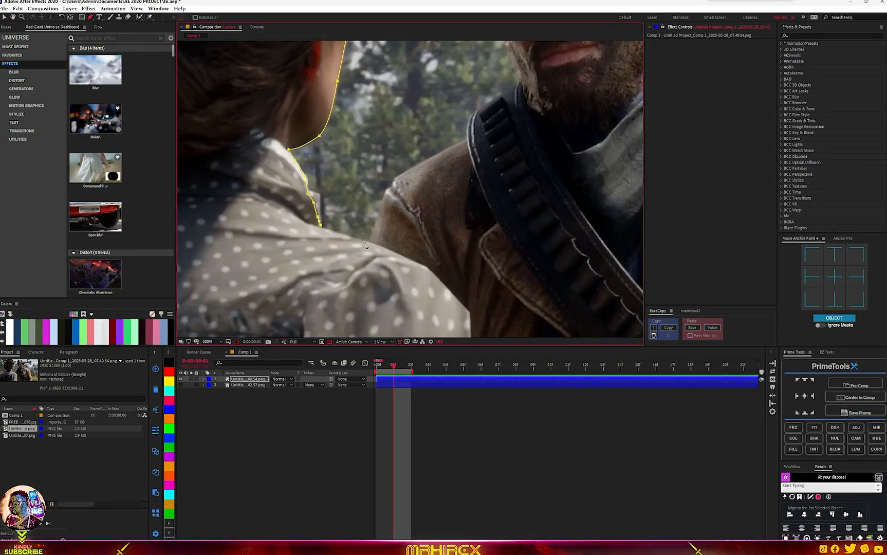
click(372, 242)
drag(377, 218, 380, 209)
click(387, 187)
click(512, 88)
click(521, 82)
mouse_move(478, 109)
mouse_down()
mouse_move(495, 98)
mouse_move(429, 252)
mouse_up()
click(425, 238)
click(420, 226)
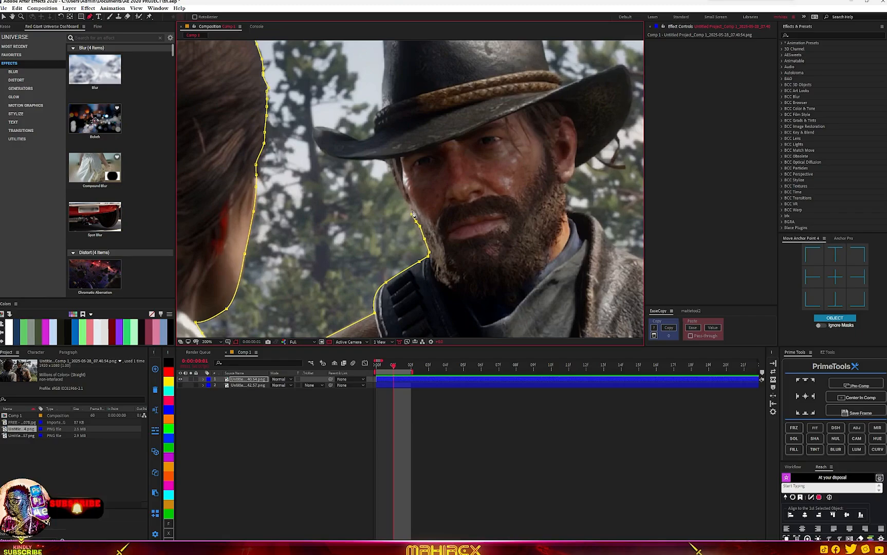
- Trace the mask up the side of Arthur's beard to the brim of his hat
click(412, 208)
mouse_move(393, 171)
mouse_down()
mouse_move(386, 160)
mouse_move(325, 155)
mouse_move(326, 110)
mouse_up()
click(381, 159)
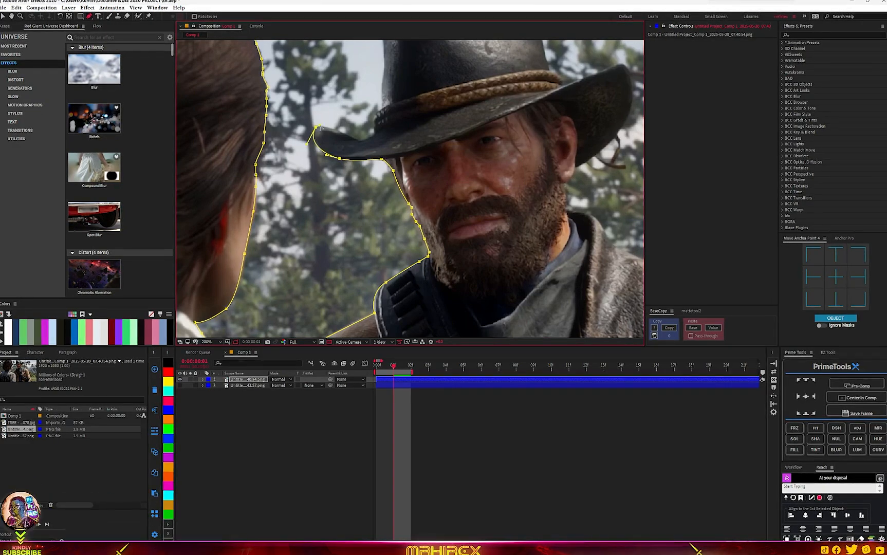
mouse_move(357, 140)
mouse_down()
mouse_move(370, 138)
mouse_move(385, 250)
mouse_up()
click(374, 127)
click(375, 116)
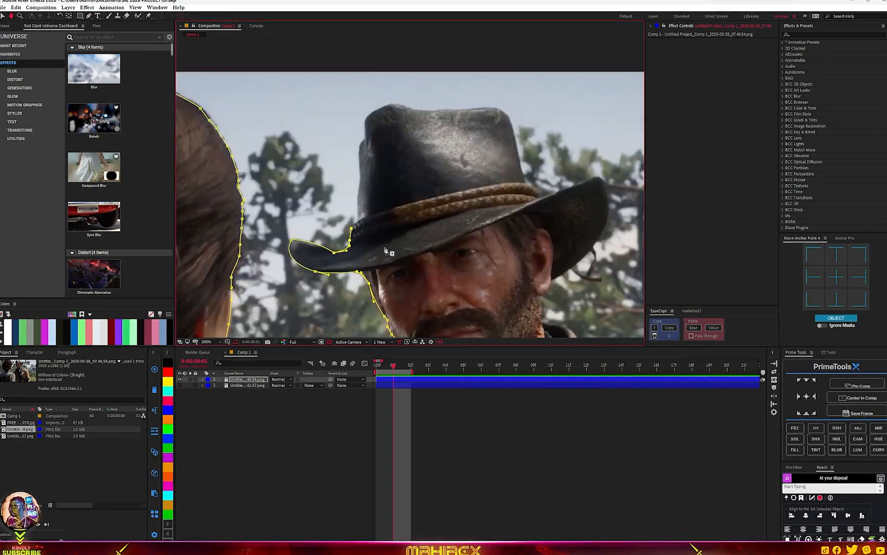
click(525, 182)
drag(426, 216, 389, 104)
drag(458, 144, 501, 109)
key(ctrl+z)
key(ctrl+z)
key(ctrl+z)
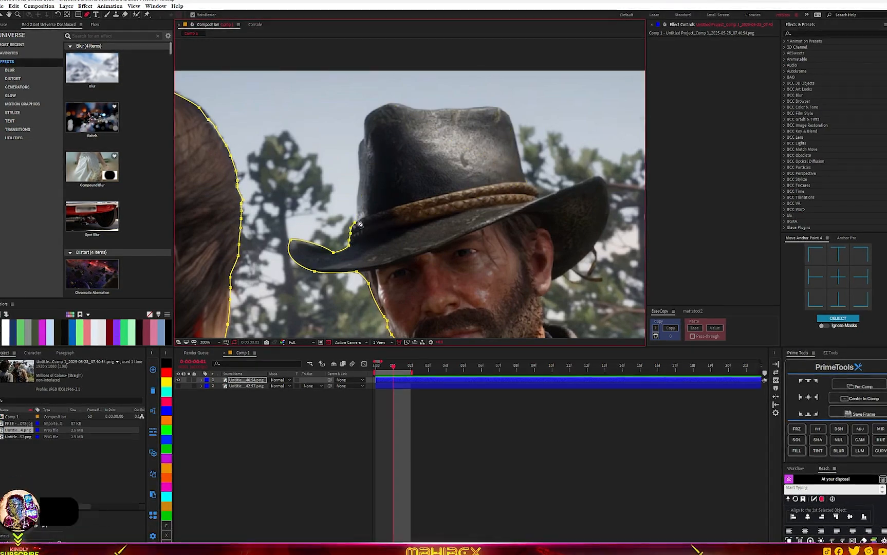
- Trace the mask around the crown and brim of Arthur's hat
click(358, 180)
click(362, 139)
click(419, 108)
click(465, 108)
click(490, 107)
click(509, 115)
click(520, 160)
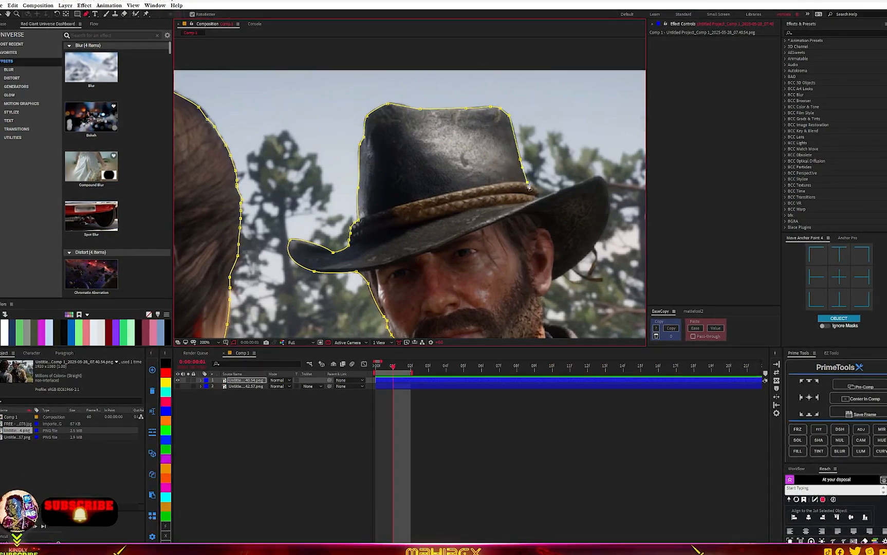
click(540, 197)
click(595, 176)
click(607, 220)
mouse_move(566, 273)
mouse_down()
mouse_move(552, 281)
mouse_move(446, 155)
mouse_up()
click(437, 169)
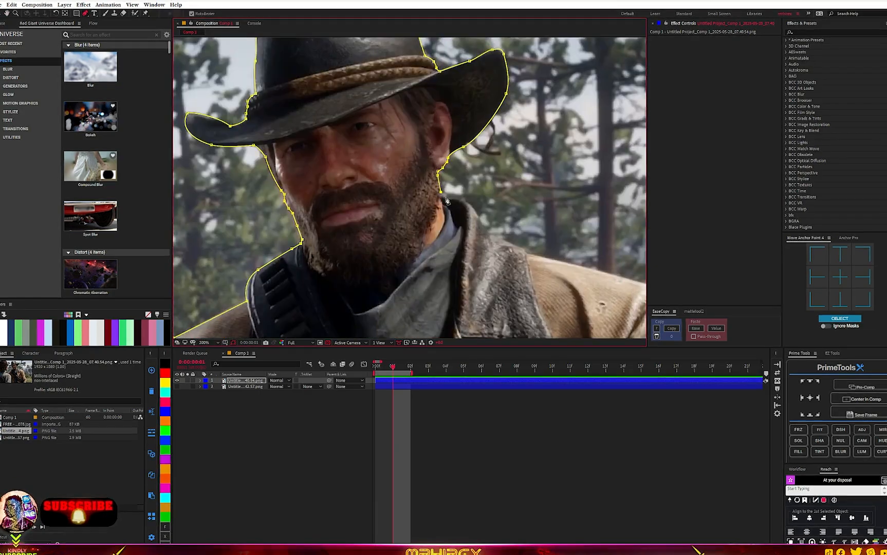
- Continue the mask down Arthur's face and coat toward his right shoulder
click(467, 201)
click(489, 229)
drag(547, 254, 372, 178)
click(466, 205)
click(501, 247)
mouse_move(514, 288)
mouse_down()
mouse_move(451, 142)
mouse_move(449, 99)
mouse_up()
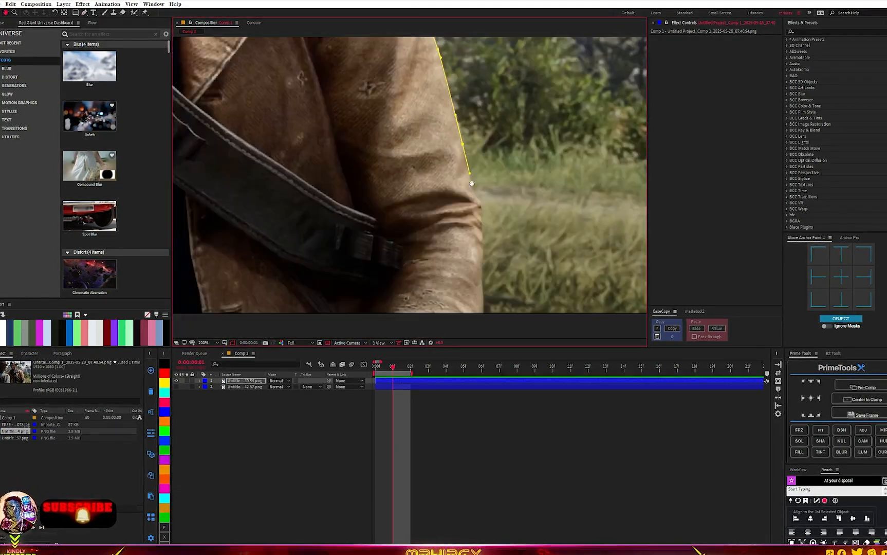
- Close the mask path with points running below the bottom of the frame
click(484, 315)
scroll(567, 247, down, 2)
click(438, 306)
click(322, 300)
click(251, 288)
click(252, 266)
scroll(252, 268, up, 2)
scroll(452, 228, down, 4)
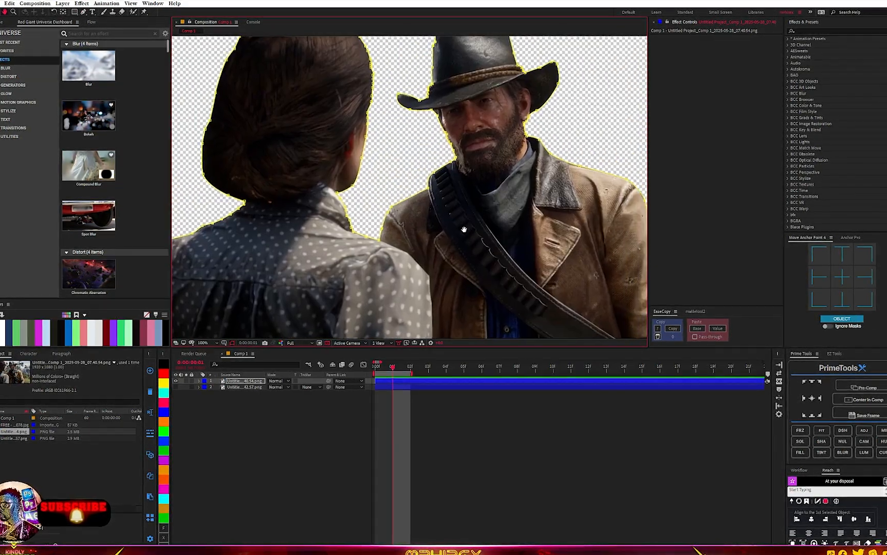
drag(453, 228, 486, 230)
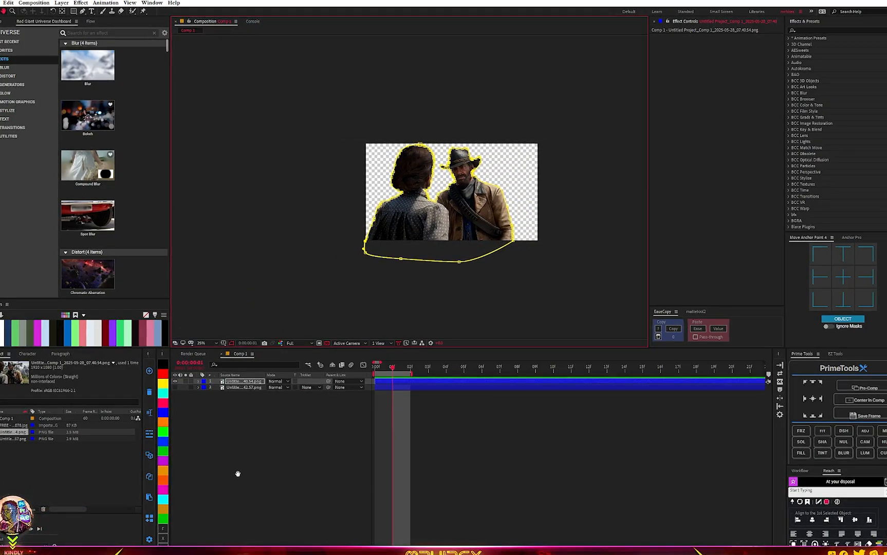
- Open the top layer's Mask 1 properties and set its Mask Feather
click(234, 382)
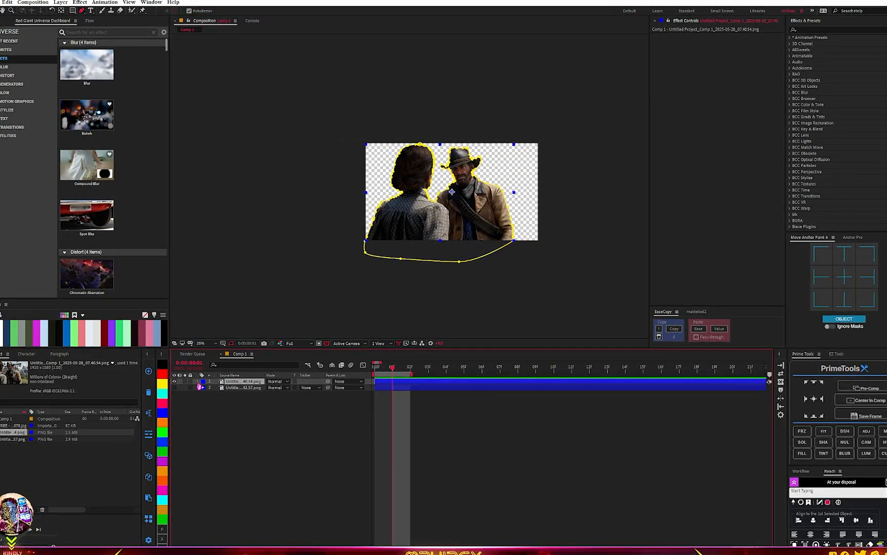
click(198, 382)
click(204, 389)
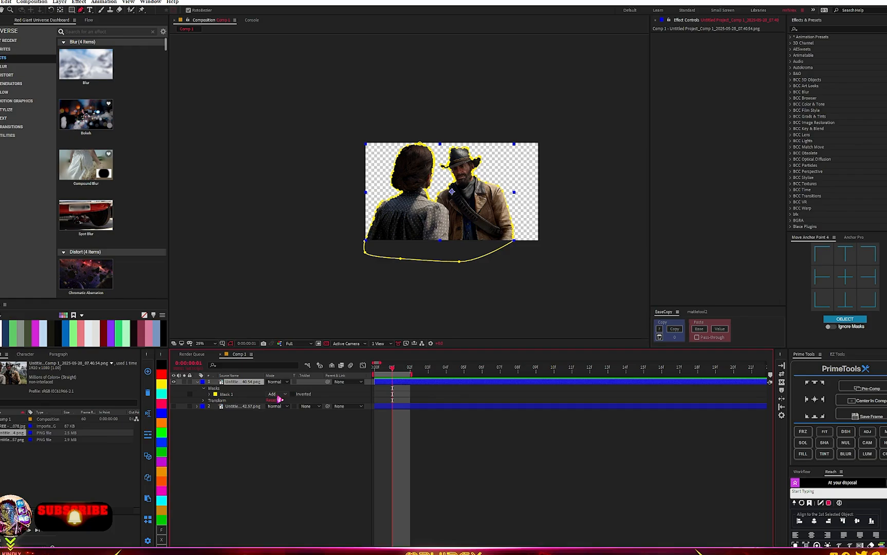
click(205, 395)
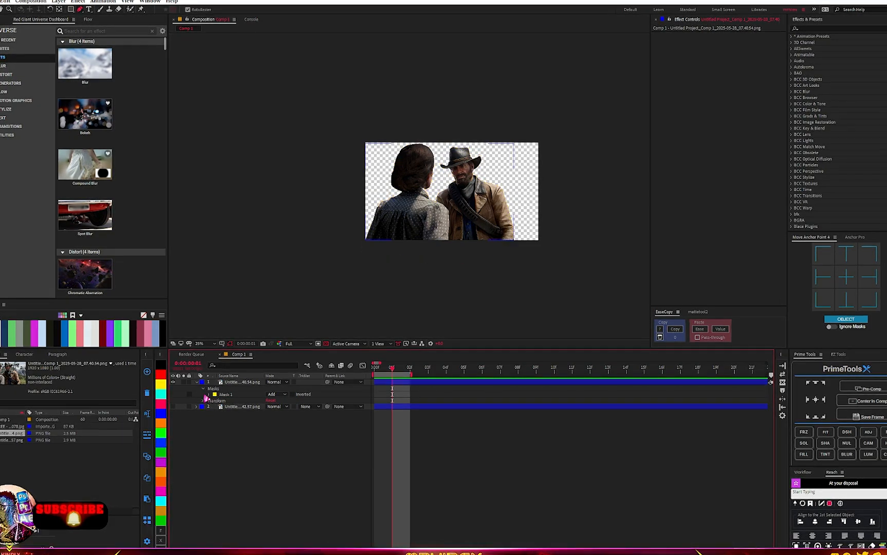
click(208, 395)
click(235, 407)
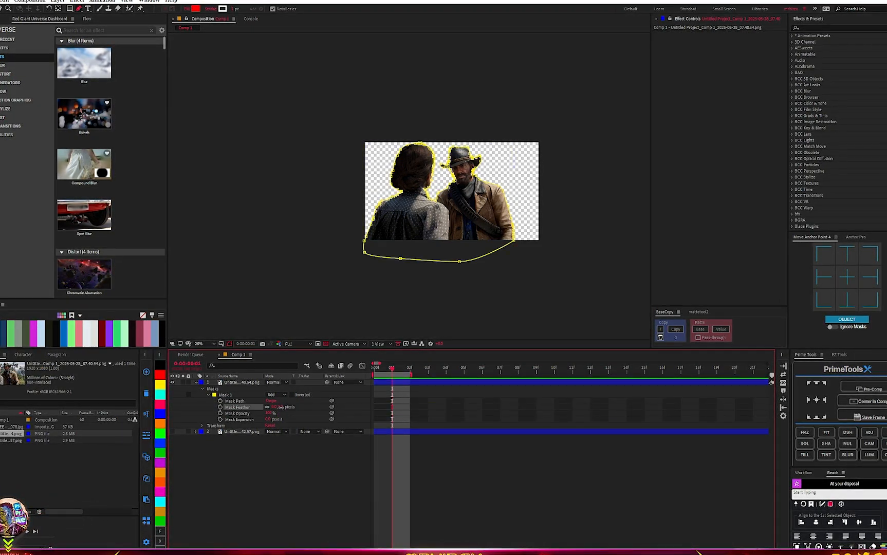
key(/)
- Pre-compose the masked top layer
click(232, 383)
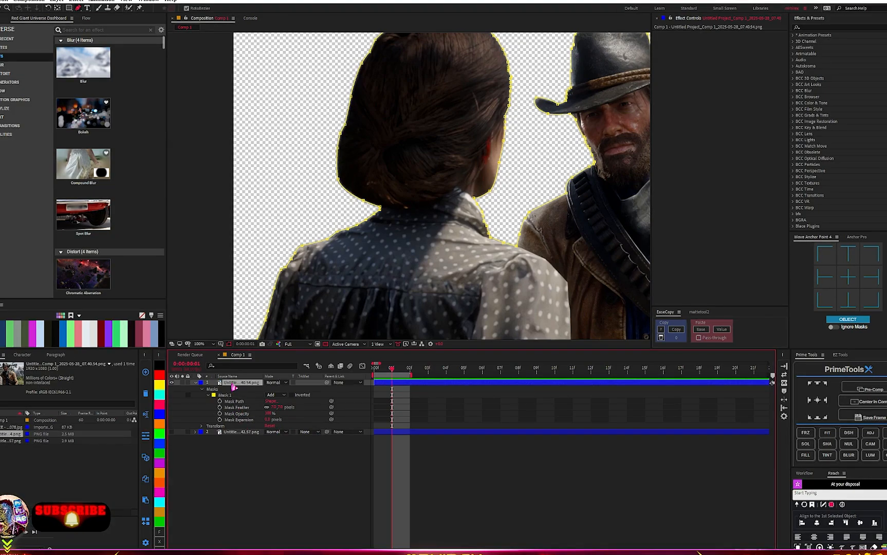
click(848, 388)
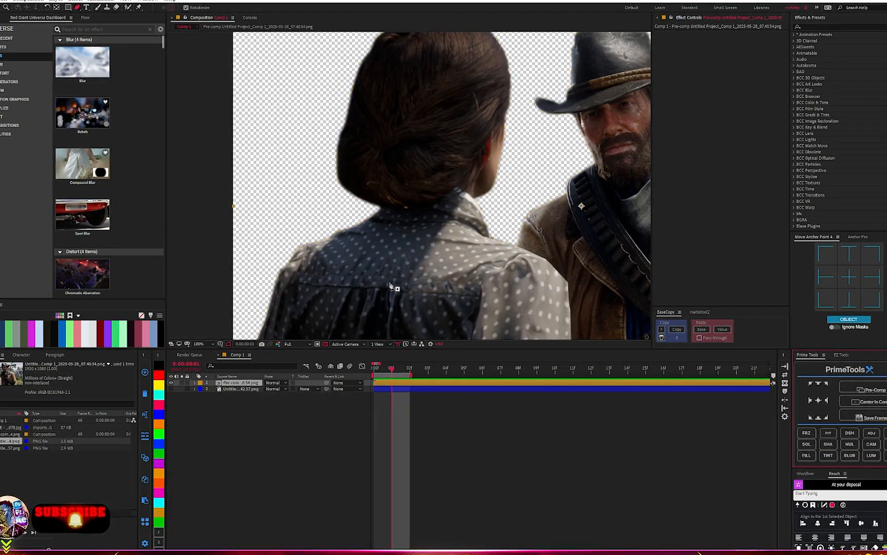
scroll(431, 252, down, 2)
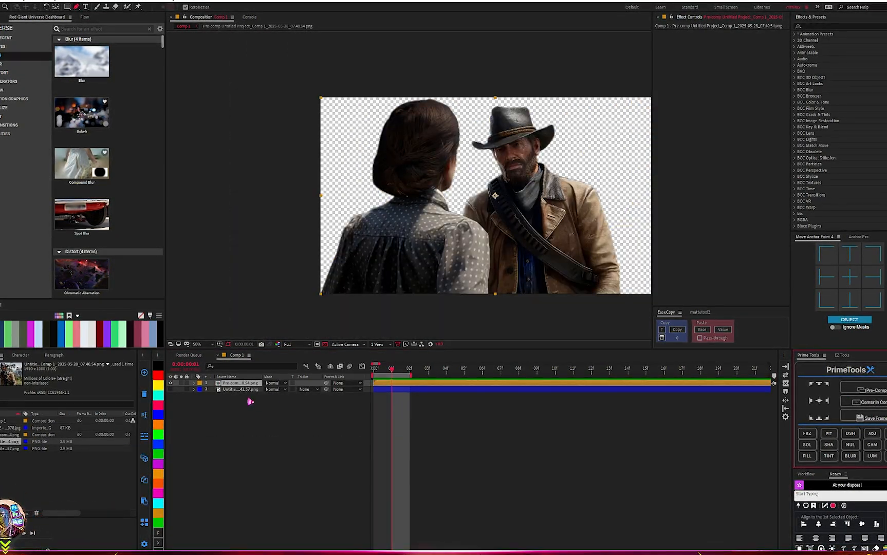
- Make the background screenshot layer visible and pre-compose it as well
click(237, 389)
click(170, 389)
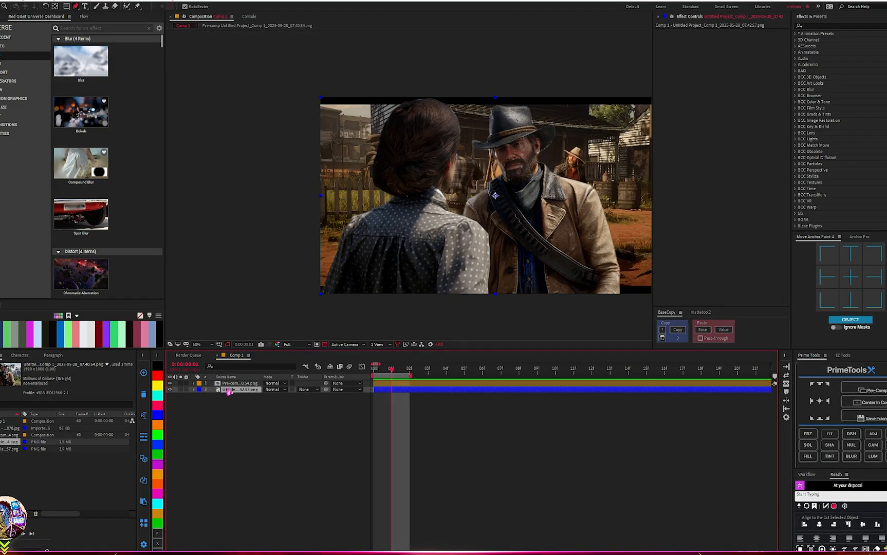
click(867, 390)
scroll(411, 185, up, 2)
scroll(445, 216, down, 4)
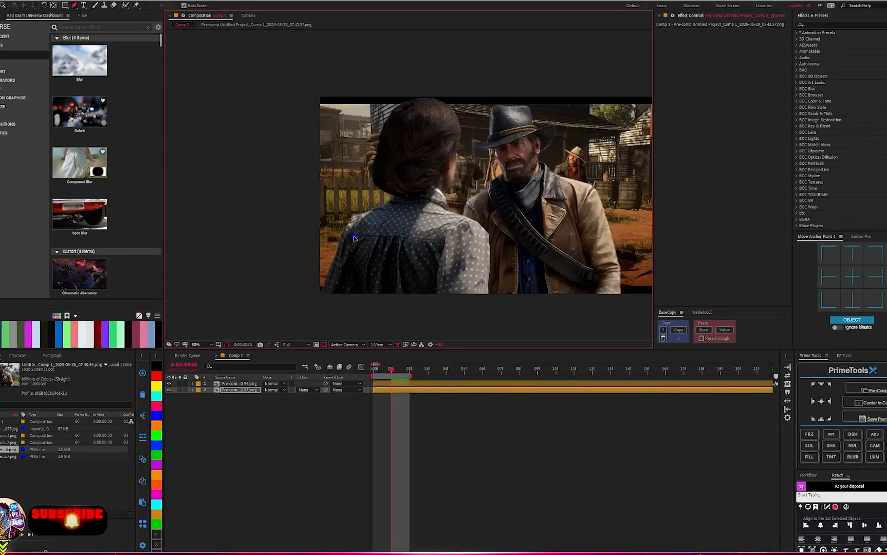
key(ctrl+z)
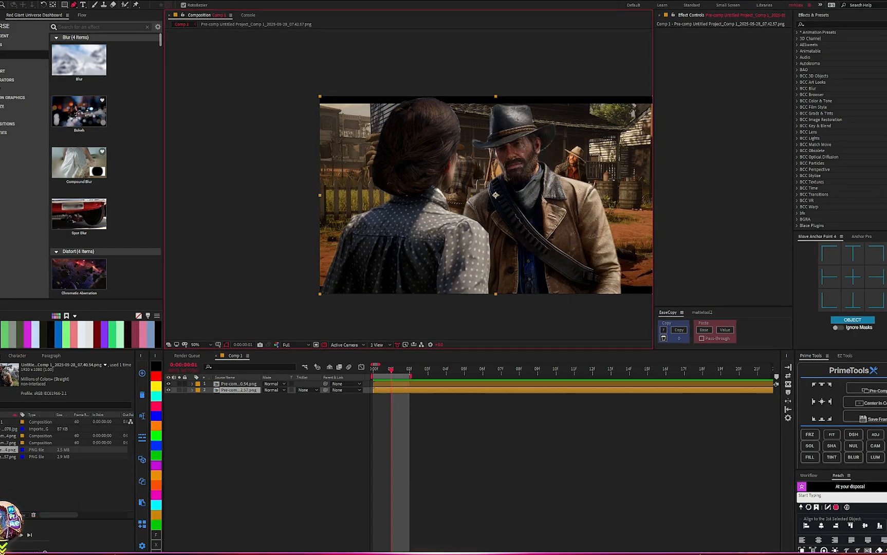
- Shift the background pre-comp to the right behind the masked characters
drag(591, 262, 508, 257)
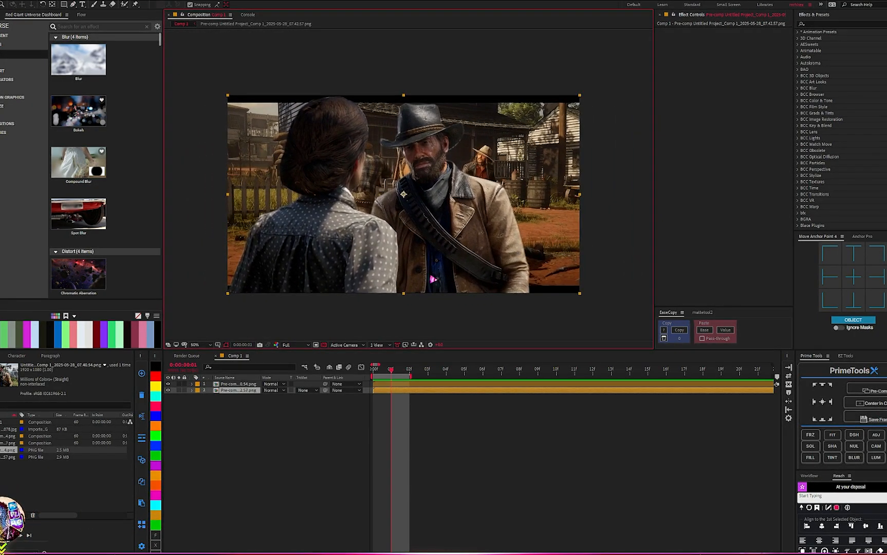
click(158, 446)
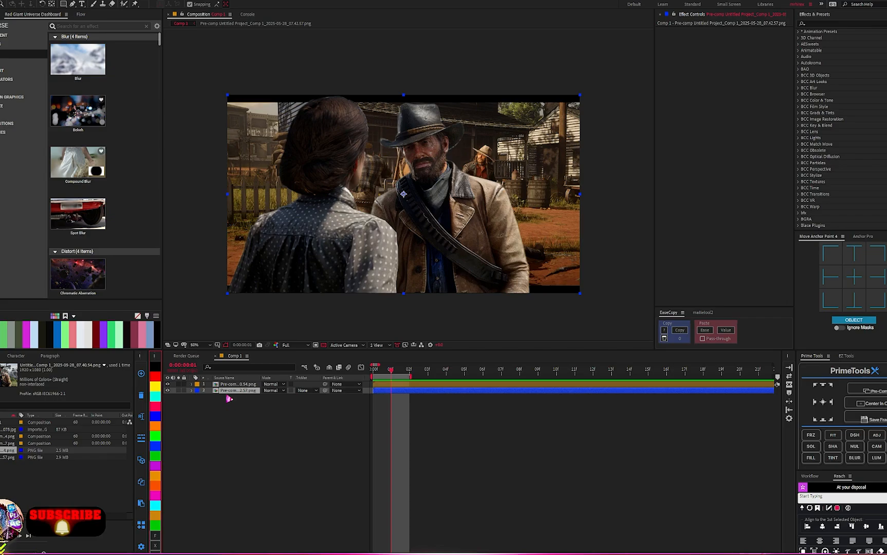
drag(363, 251, 473, 248)
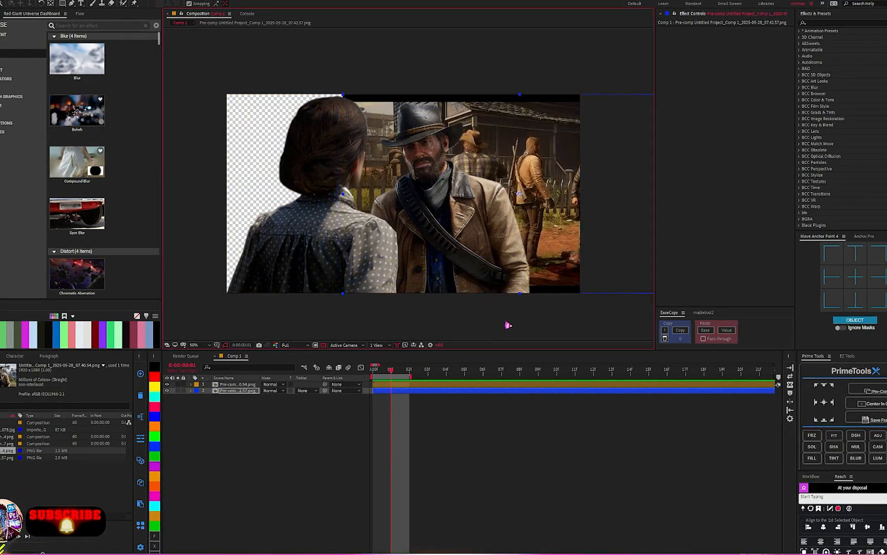
- Scale up the background pre-comp layer and nudge it slightly to the right in the composition
key(s)
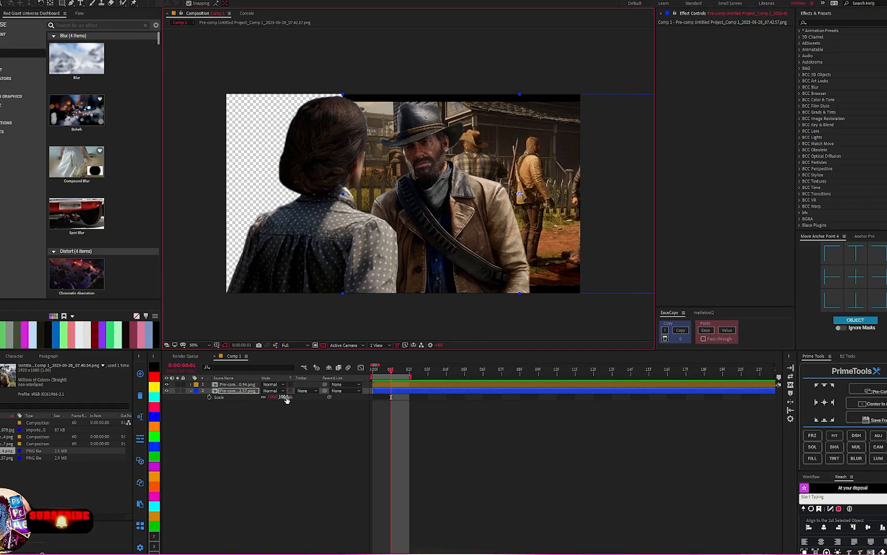
drag(286, 398, 291, 397)
drag(506, 224, 514, 224)
click(194, 370)
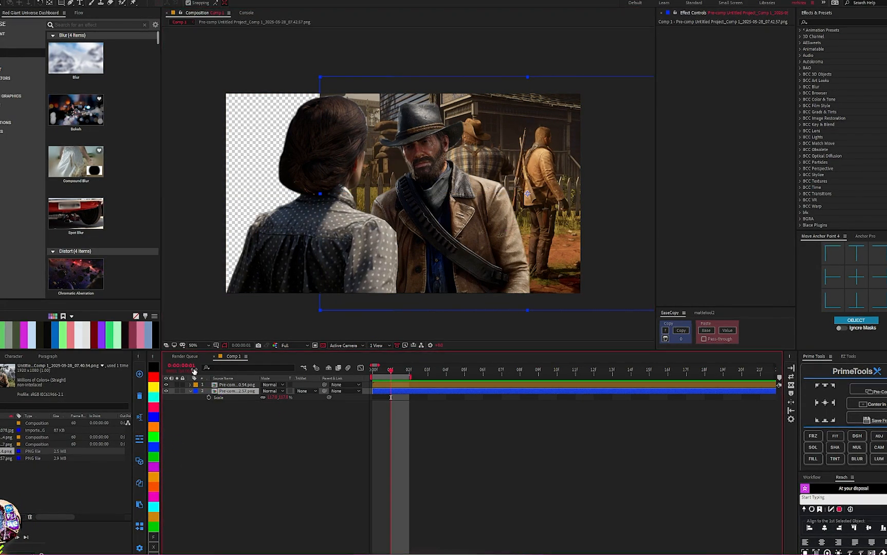
- Draw a Pen mask path down through the cowboy on the background pre-comp layer
click(71, 3)
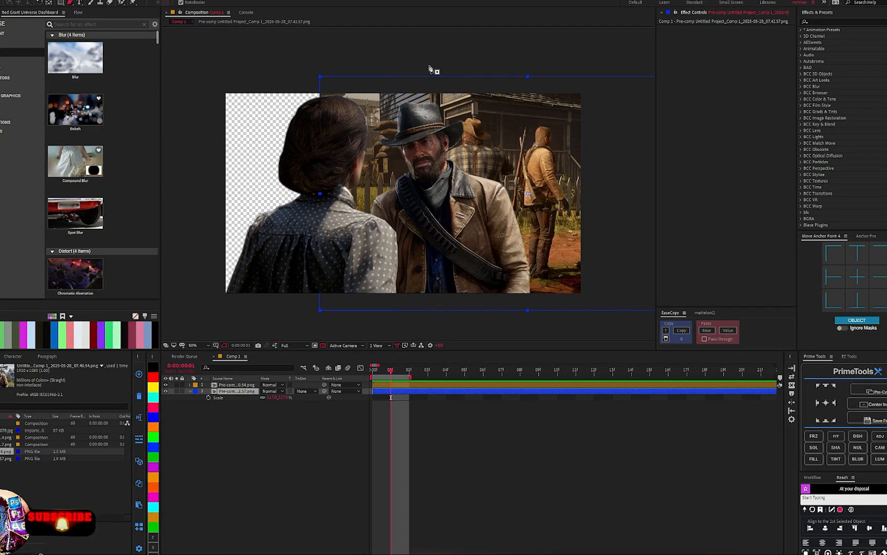
click(399, 153)
click(398, 224)
click(416, 304)
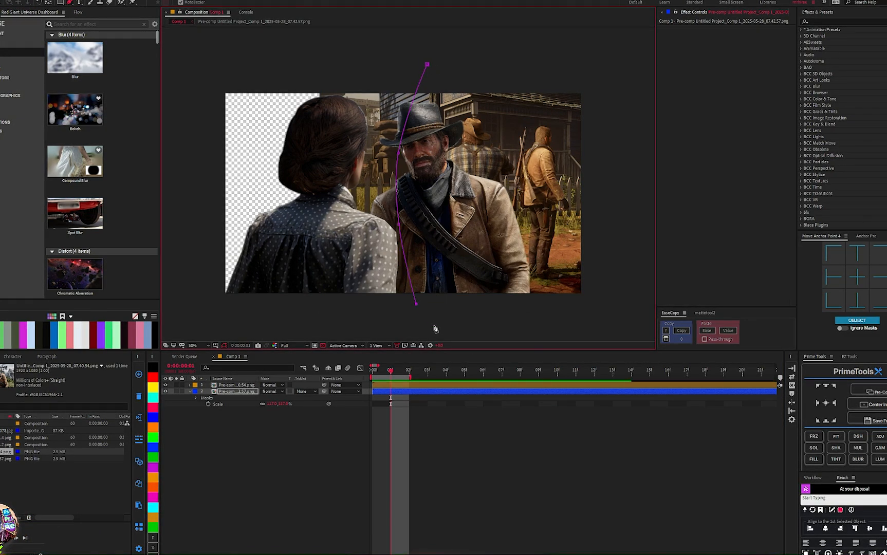
click(471, 334)
click(564, 340)
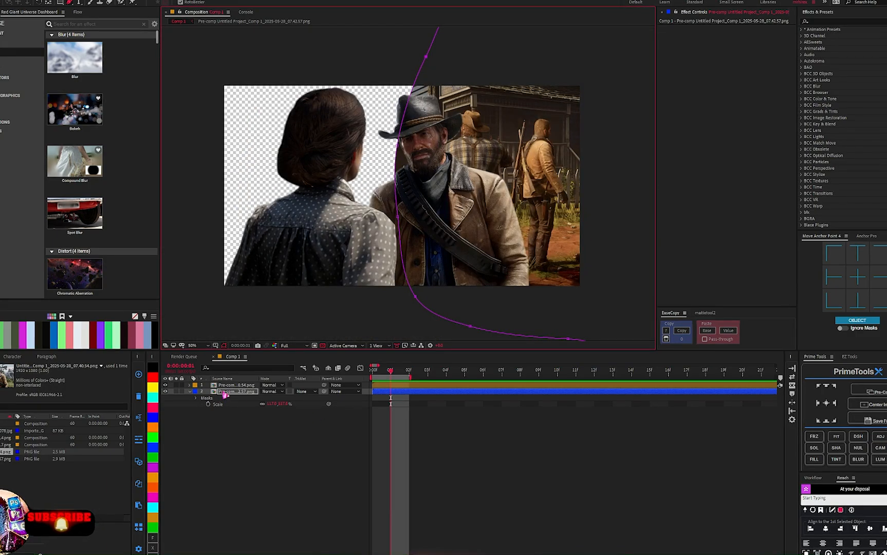
- Open the background layer's Mask 1 properties and increase its Mask Feather
click(224, 392)
click(196, 398)
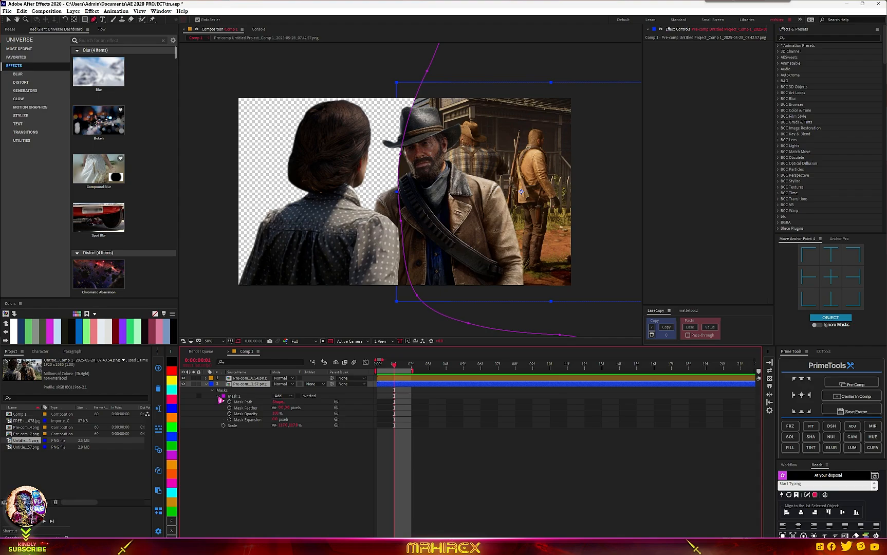
click(218, 396)
drag(304, 408, 327, 409)
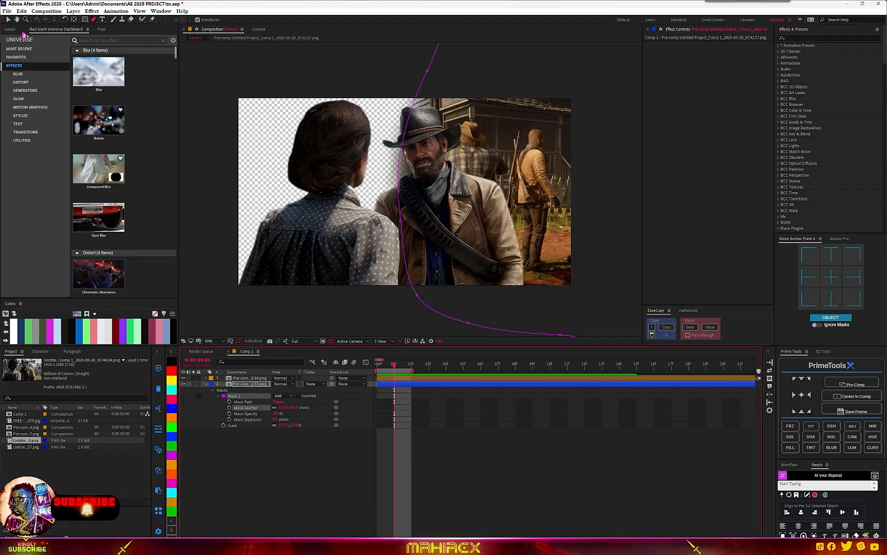
- Move the masked background layer to the left with the Selection tool
key(v)
click(499, 213)
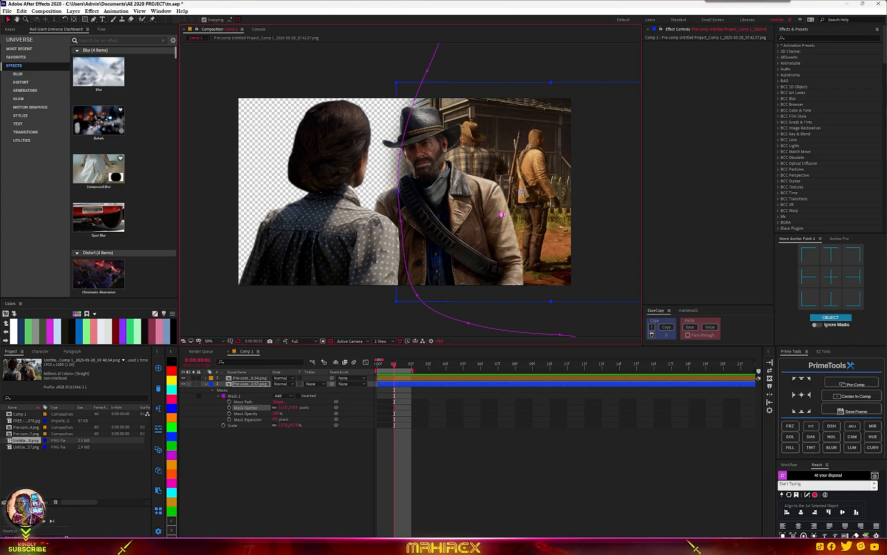
drag(516, 218, 479, 218)
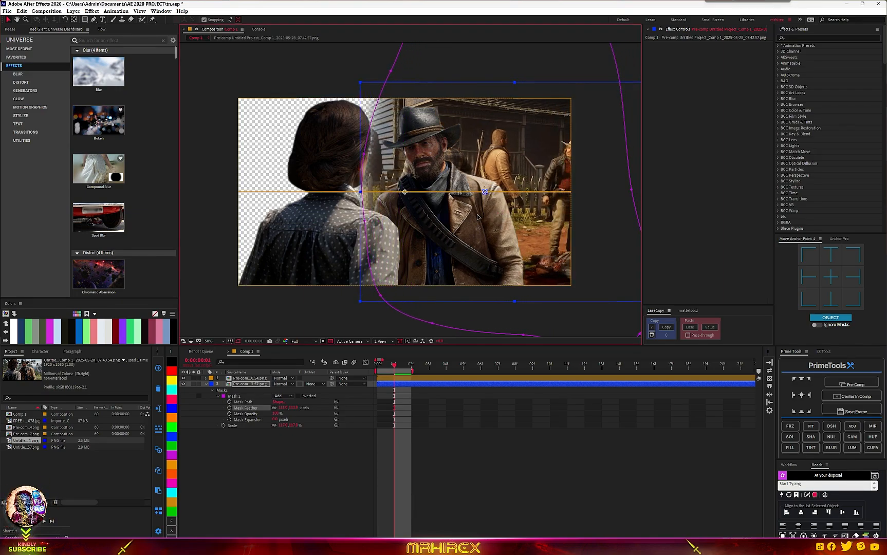
- Add the third screenshot to the composition and move it below the top pre-comp layer
click(29, 448)
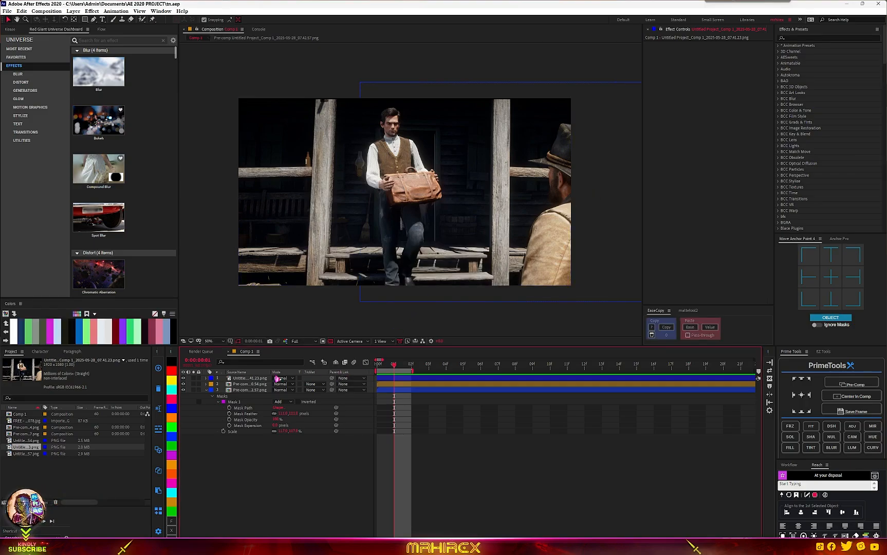
click(241, 379)
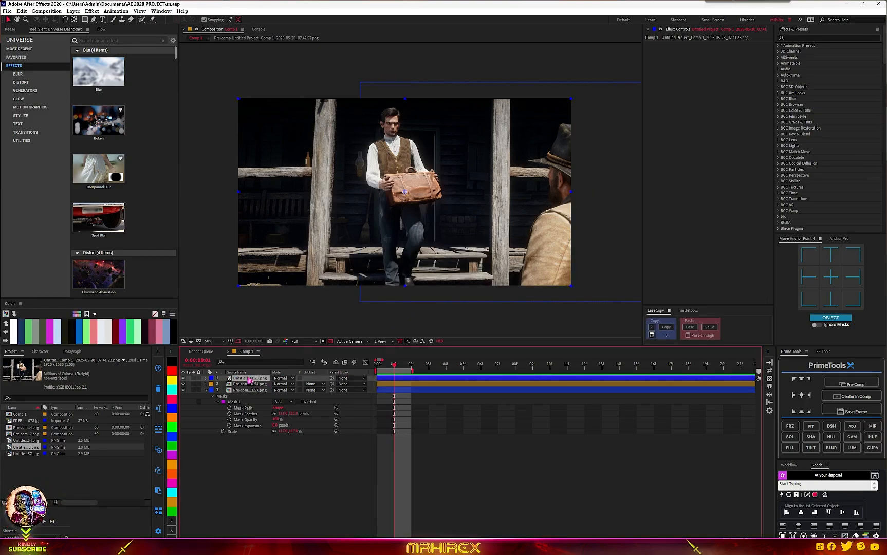
drag(247, 383, 249, 392)
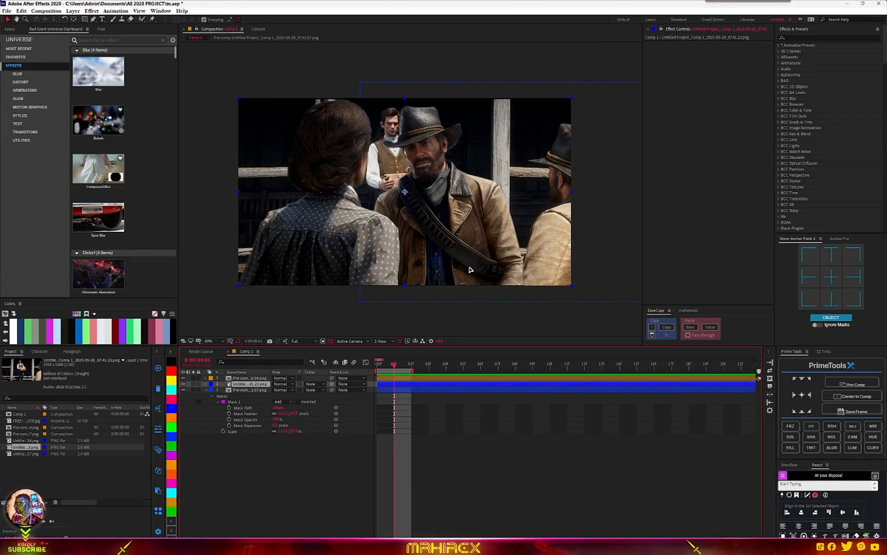
- Scale up the new screenshot layer and reposition it to fill the frame behind the characters
key(s)
mouse_move(282, 390)
mouse_down()
mouse_move(267, 390)
mouse_move(277, 391)
mouse_up()
drag(481, 219, 410, 221)
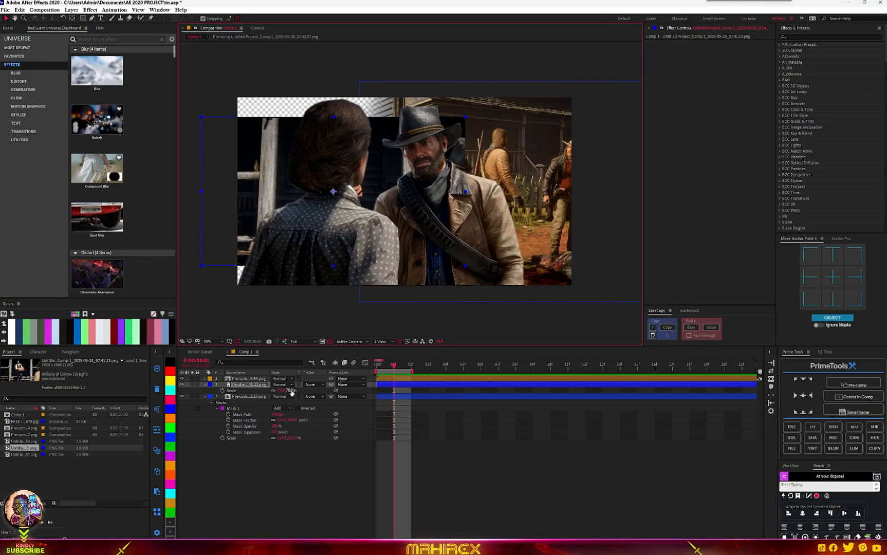
drag(286, 390, 356, 528)
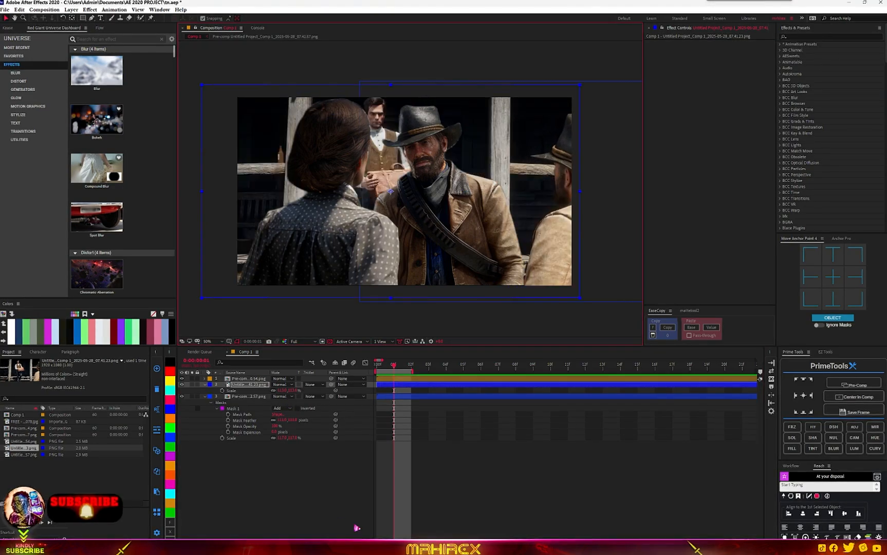
click(249, 385)
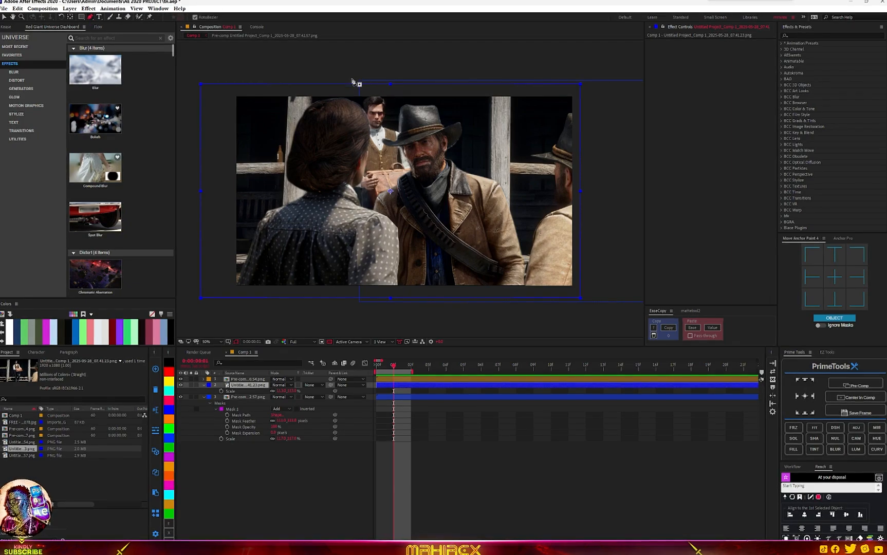
- Draw a closed Pen mask around the cowboy and the area to his right on the new screenshot layer
click(371, 89)
click(394, 94)
click(399, 119)
click(412, 138)
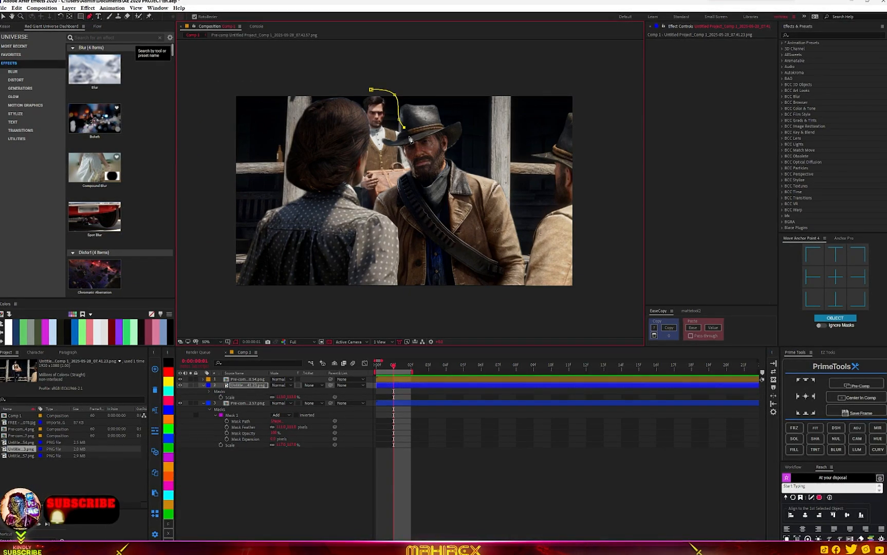
click(425, 157)
click(437, 204)
click(440, 282)
click(472, 317)
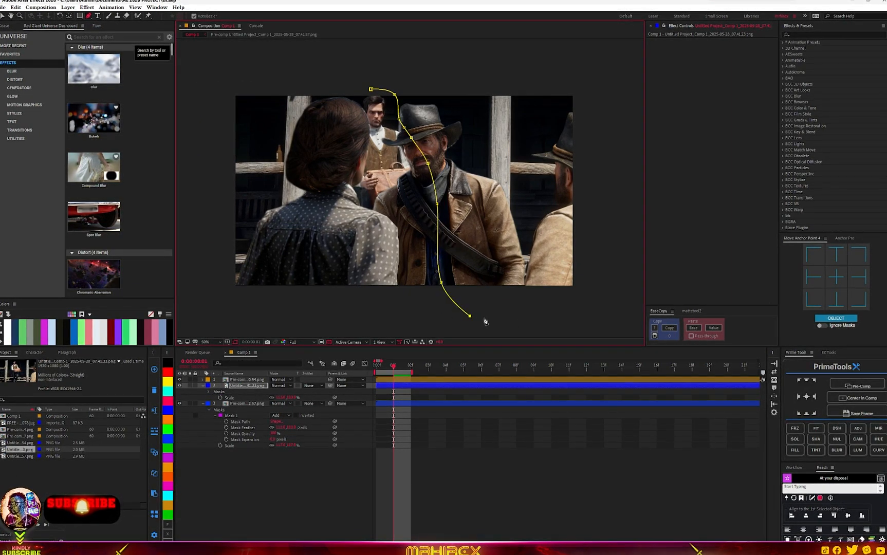
click(577, 310)
click(618, 231)
click(617, 105)
click(595, 71)
click(555, 67)
click(480, 62)
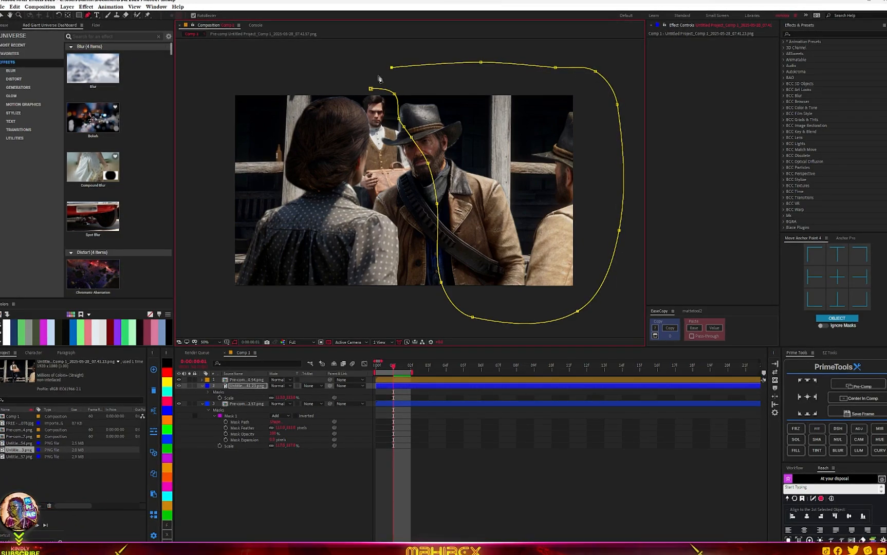
click(385, 71)
click(371, 89)
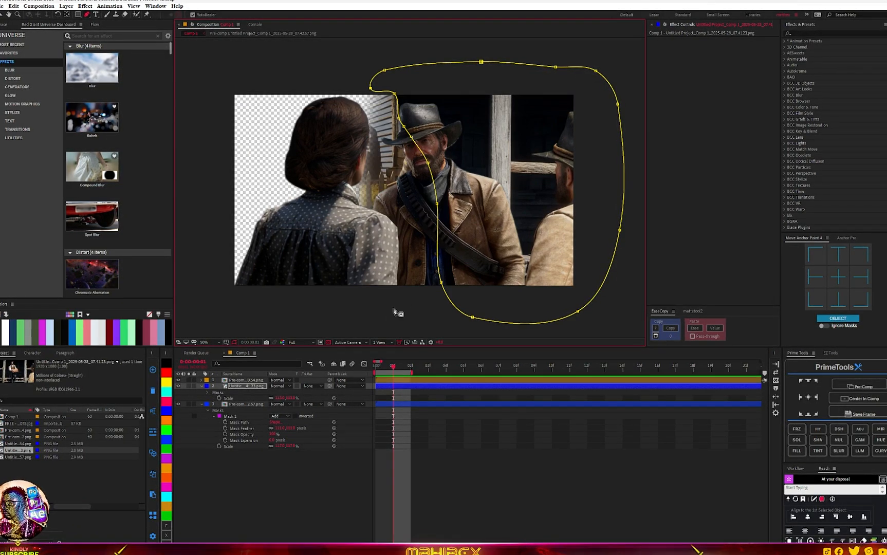
- Expand the new layer's Mask 1 and set it to Inverted
click(202, 388)
click(206, 394)
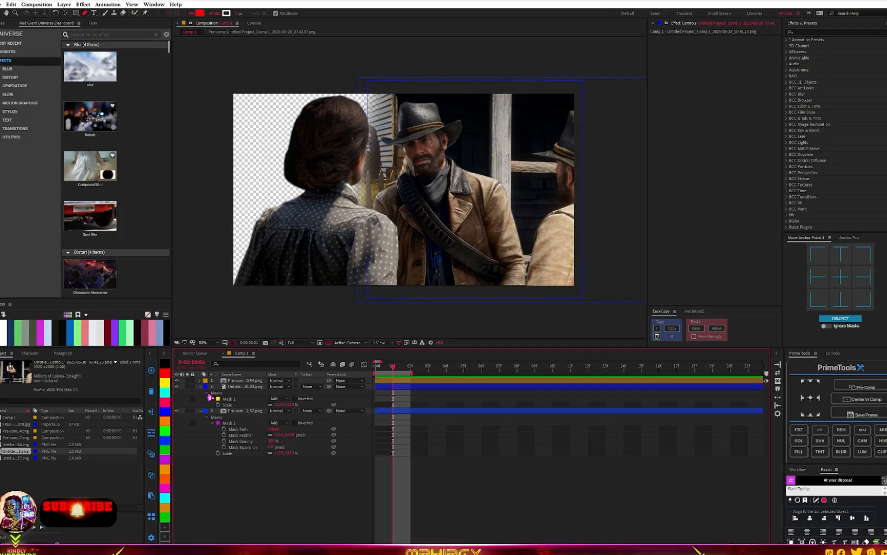
click(294, 400)
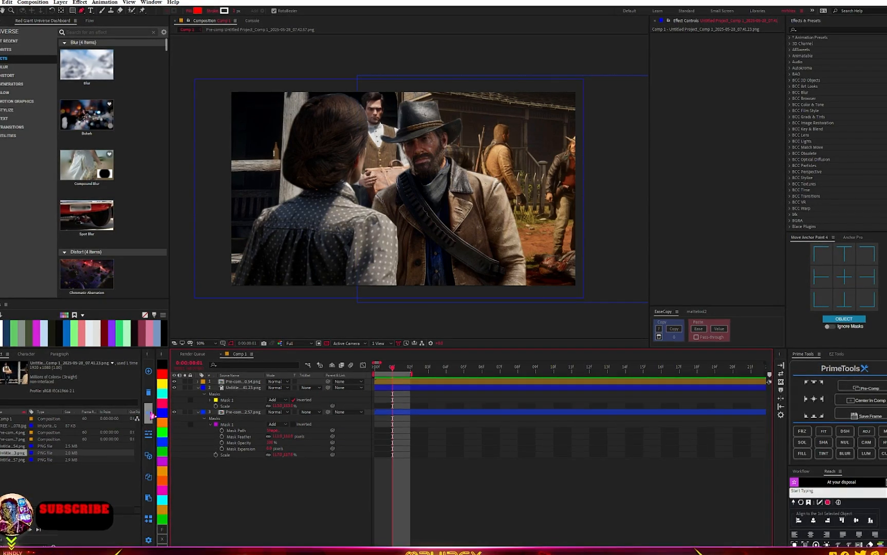
- Open the new layer's Mask 1 properties and increase its Mask Feather
click(197, 389)
click(242, 388)
shift+click(241, 395)
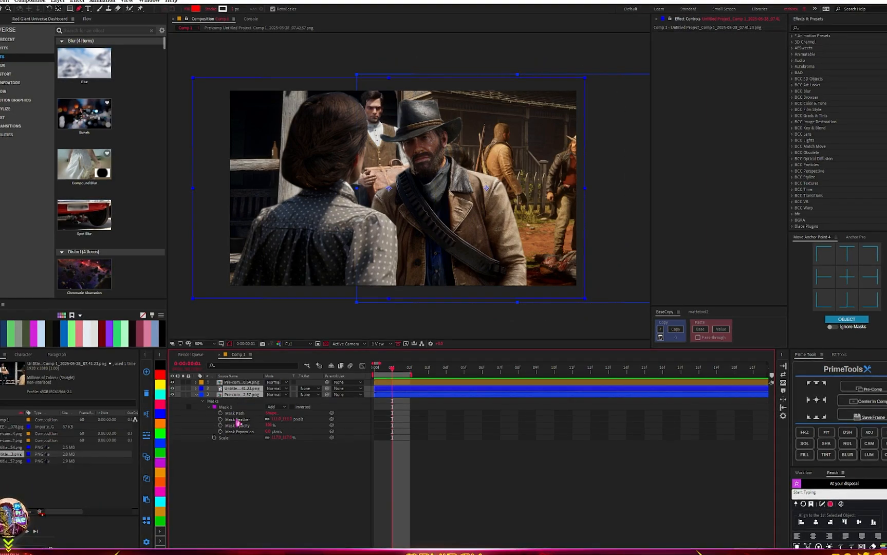
click(222, 492)
click(195, 389)
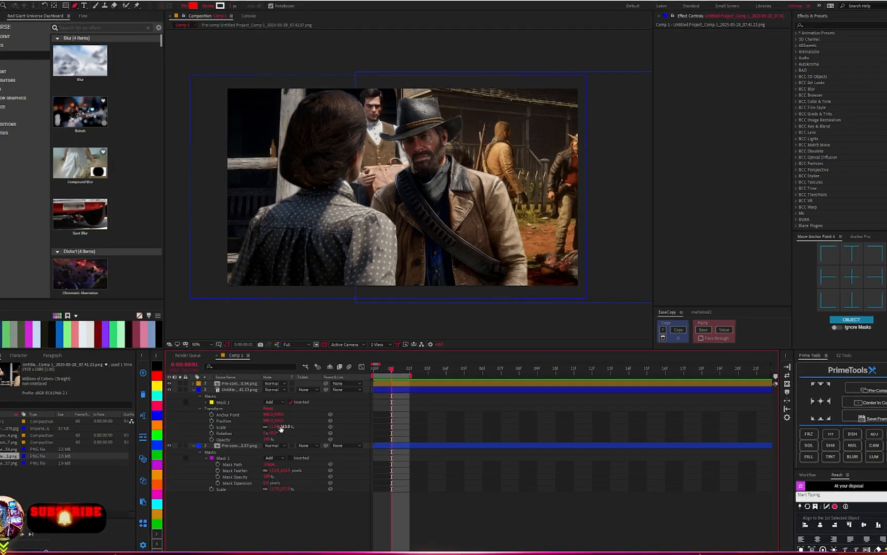
click(204, 402)
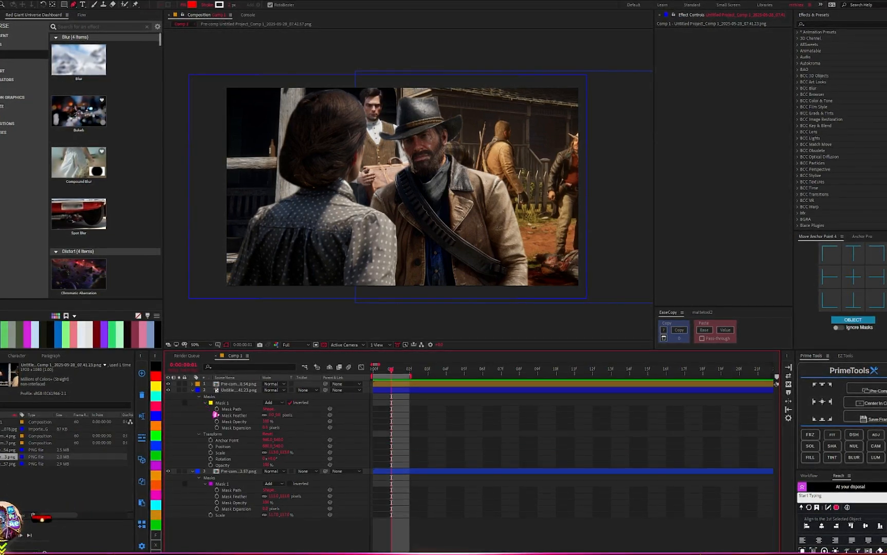
drag(278, 415, 311, 414)
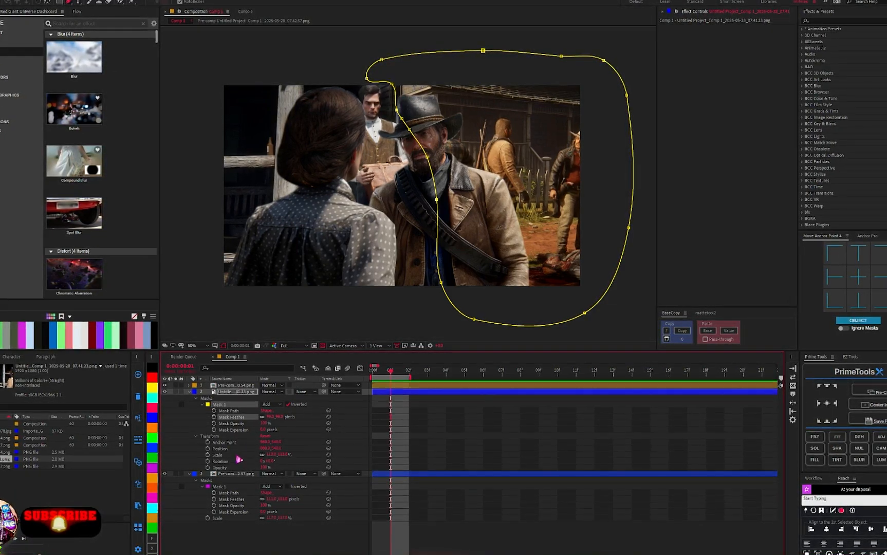
- Select the two lower screenshot layers and pre-compose them together
click(189, 392)
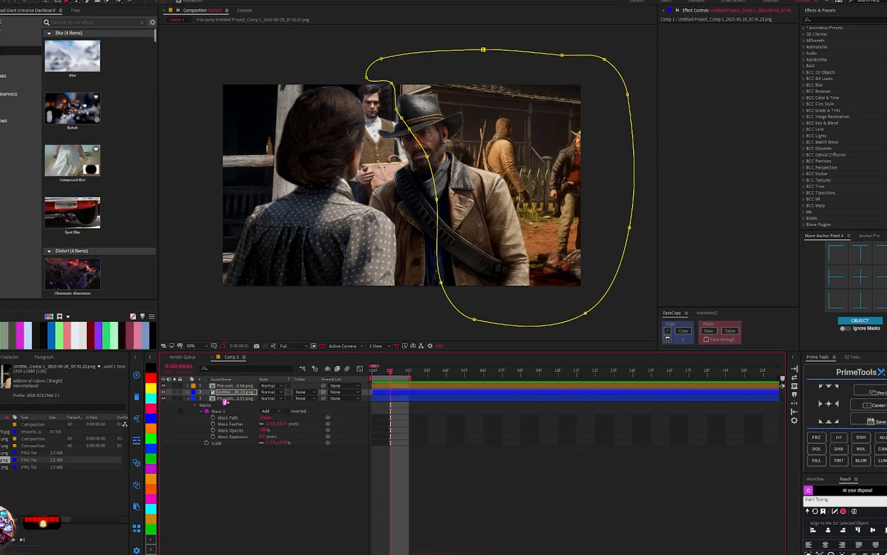
shift+click(229, 399)
click(230, 399)
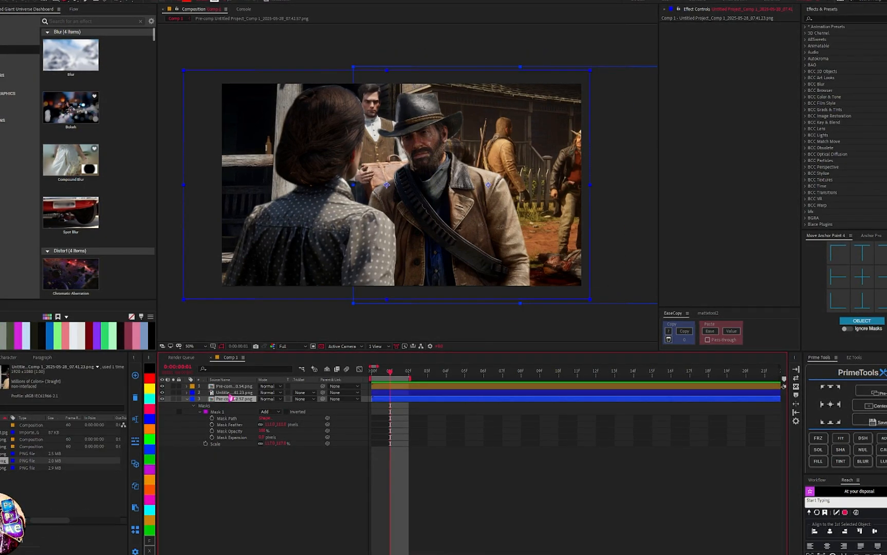
click(221, 393)
shift+click(221, 399)
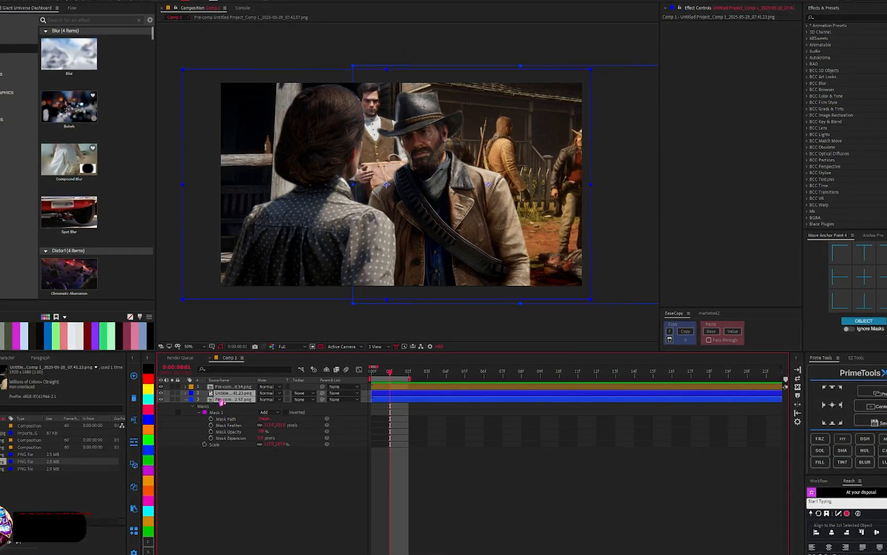
right_click(220, 398)
click(874, 395)
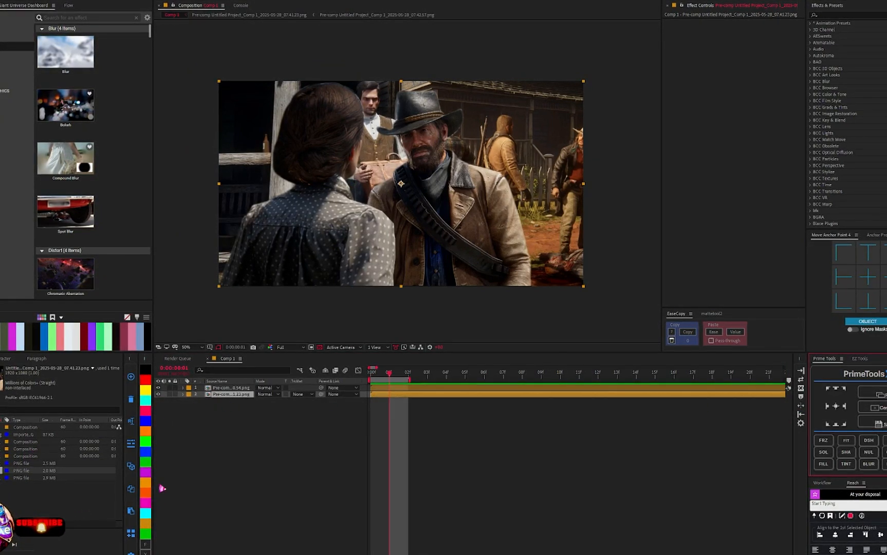
- Apply Lens Distortion to the lower pre-comp and adjust its Distortion value
click(146, 455)
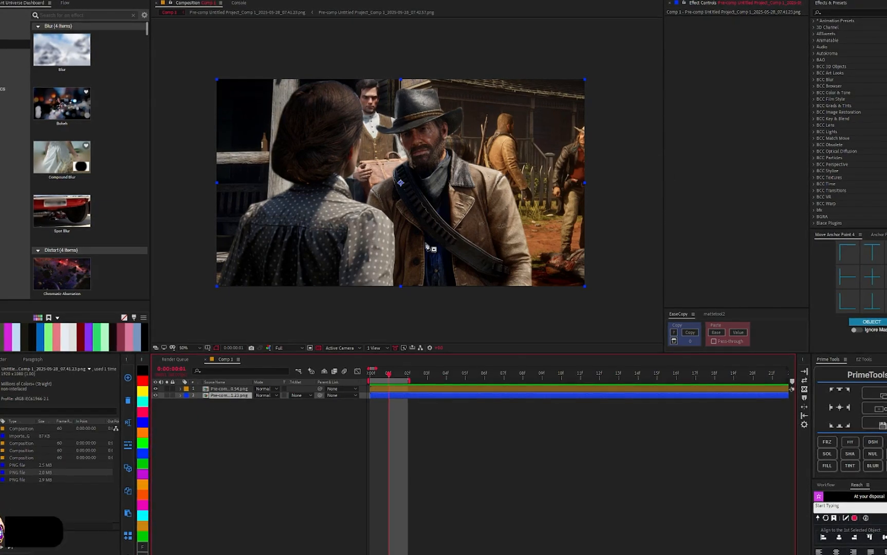
key(ctrl+space)
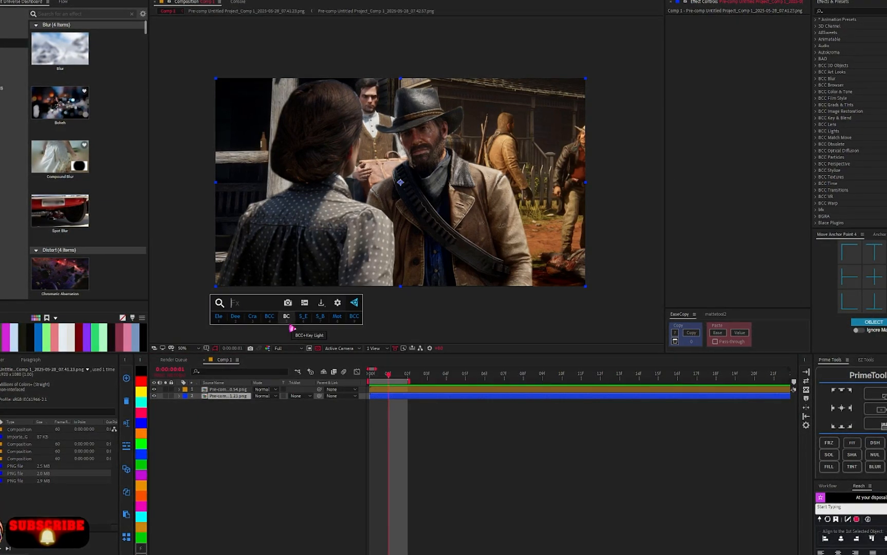
text(lens)
key(Return)
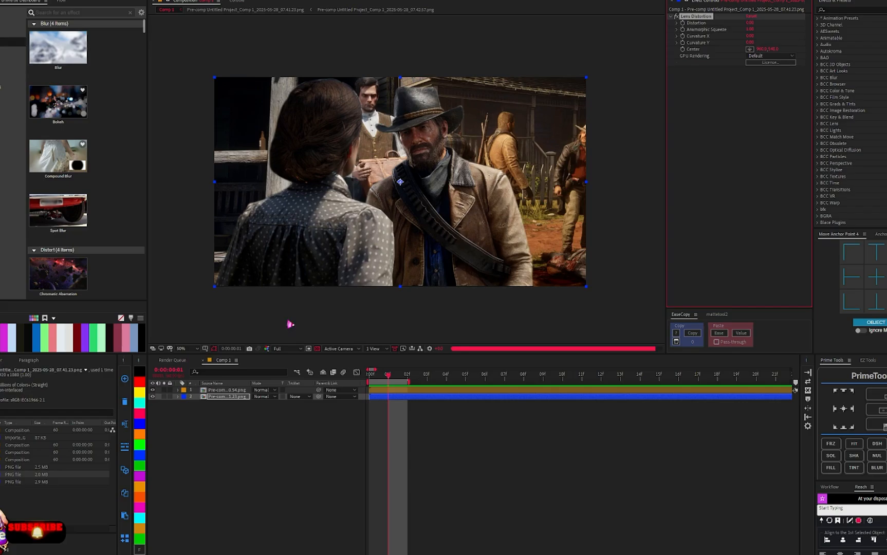
mouse_move(751, 24)
mouse_down()
mouse_move(786, 24)
mouse_move(750, 21)
mouse_up()
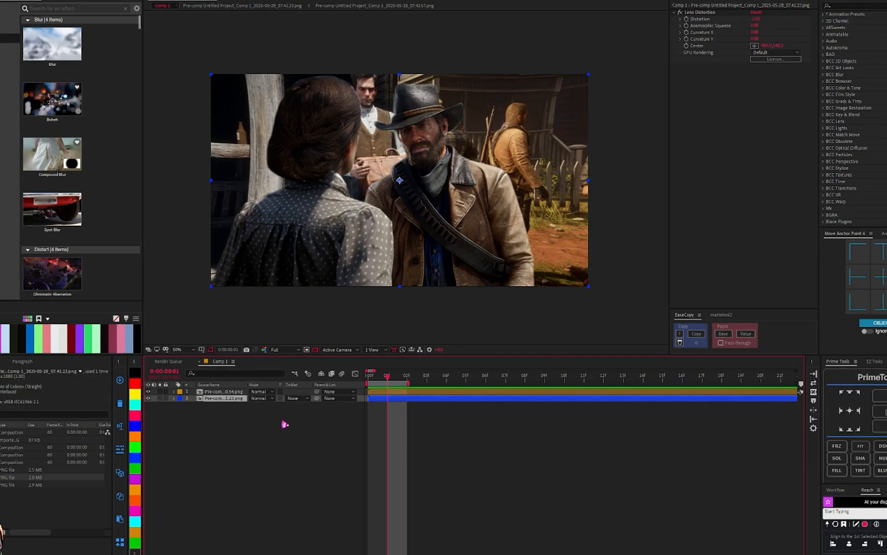
- Apply Hue/Saturation to the lower pre-comp and lower its Master Saturation
key(ctrl+space)
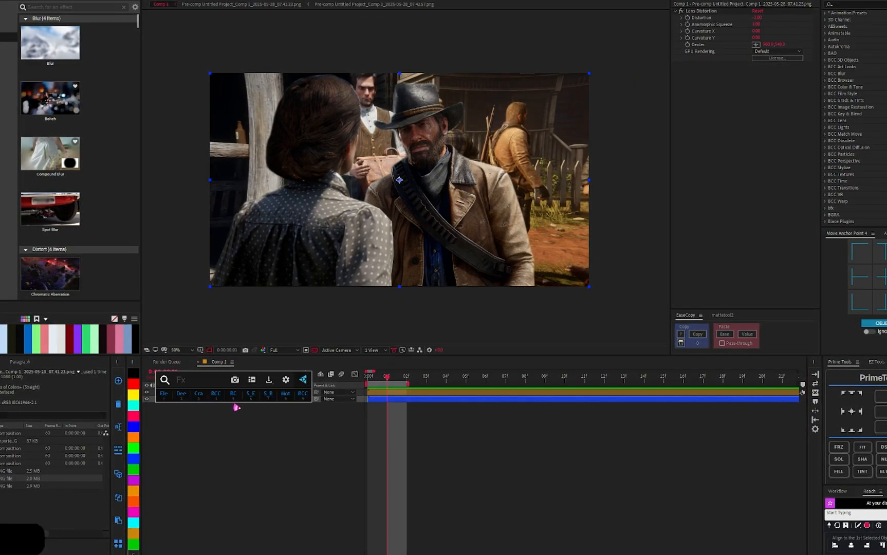
text(hue)
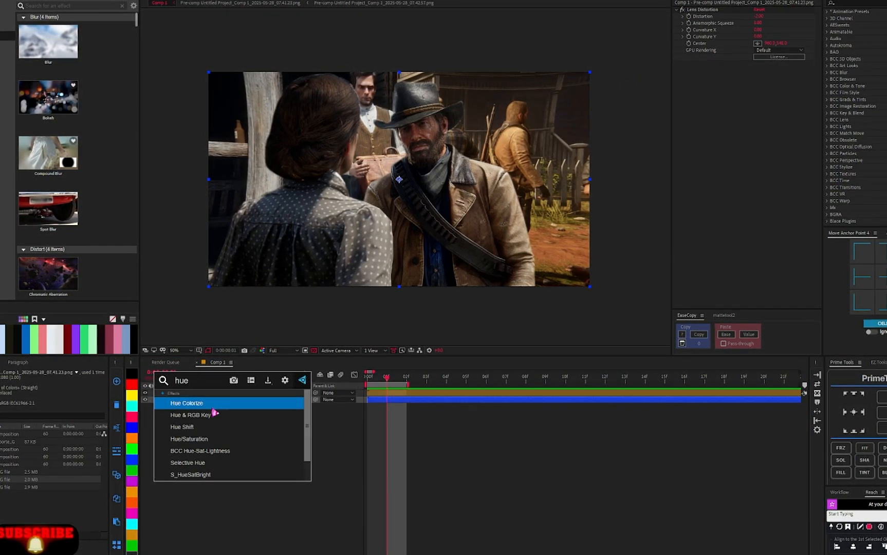
click(210, 439)
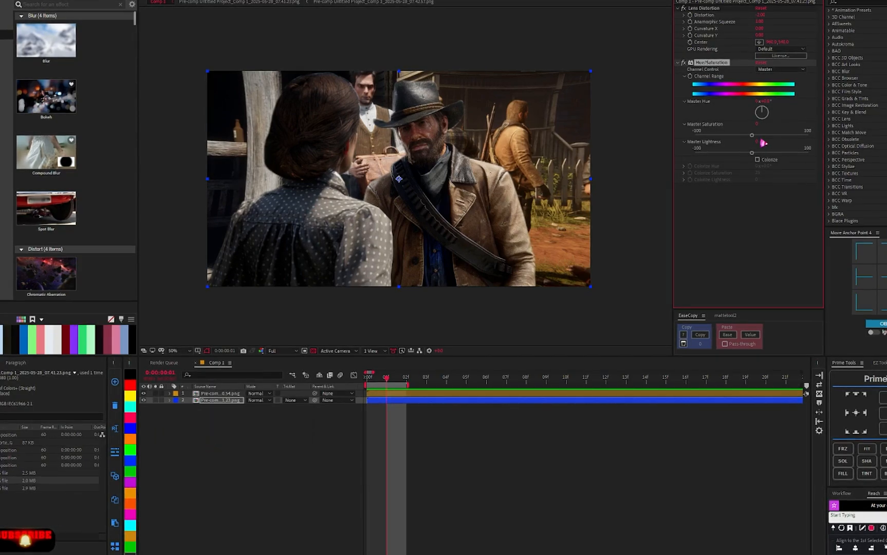
drag(751, 136, 727, 136)
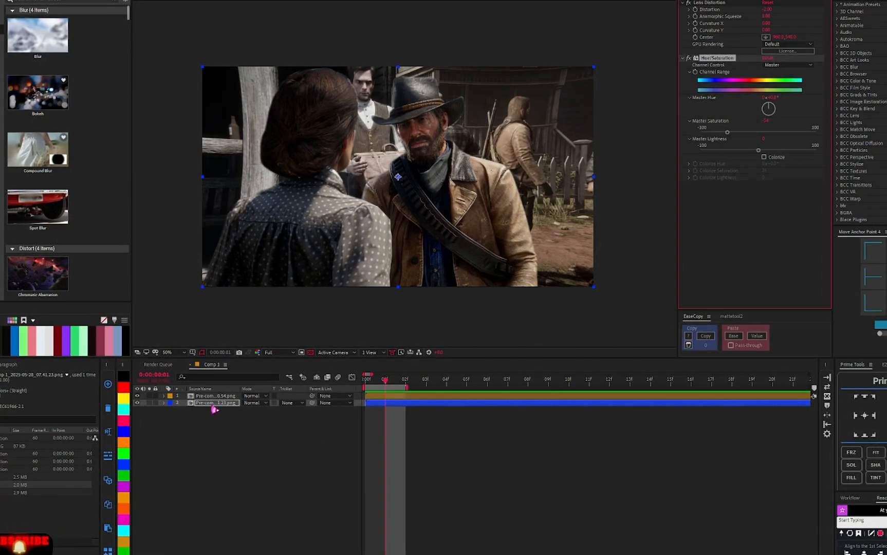
- Apply Gaussian Blur to the same layer, enable Repeat Edge Pixels and increase the Blurriness
key(ctrl+space)
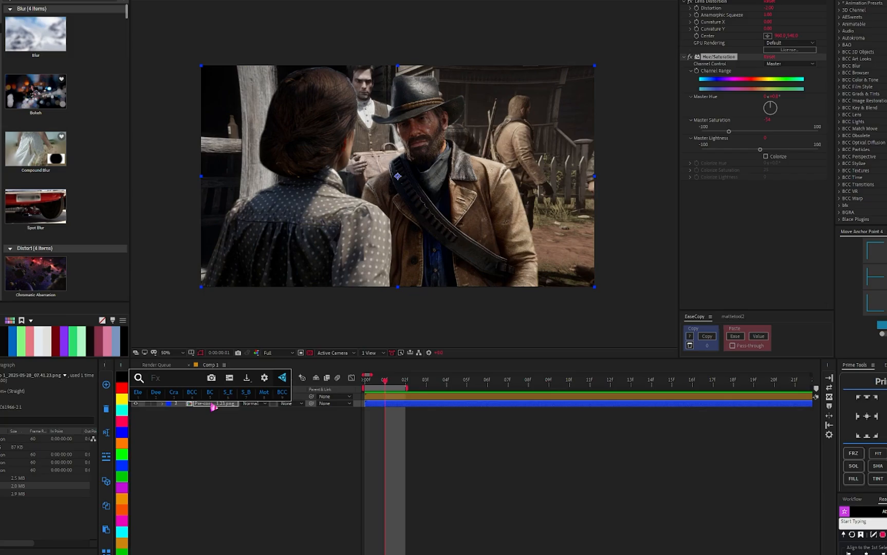
text(gau)
key(Return)
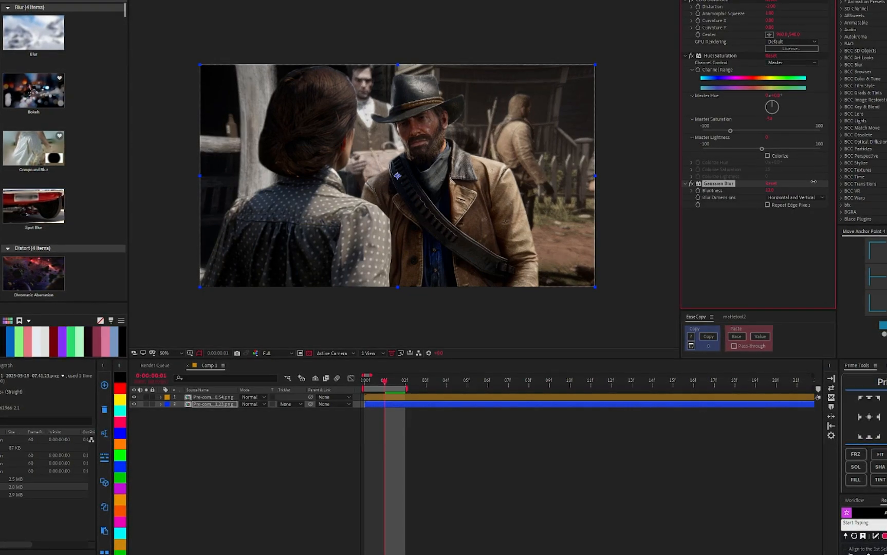
click(767, 204)
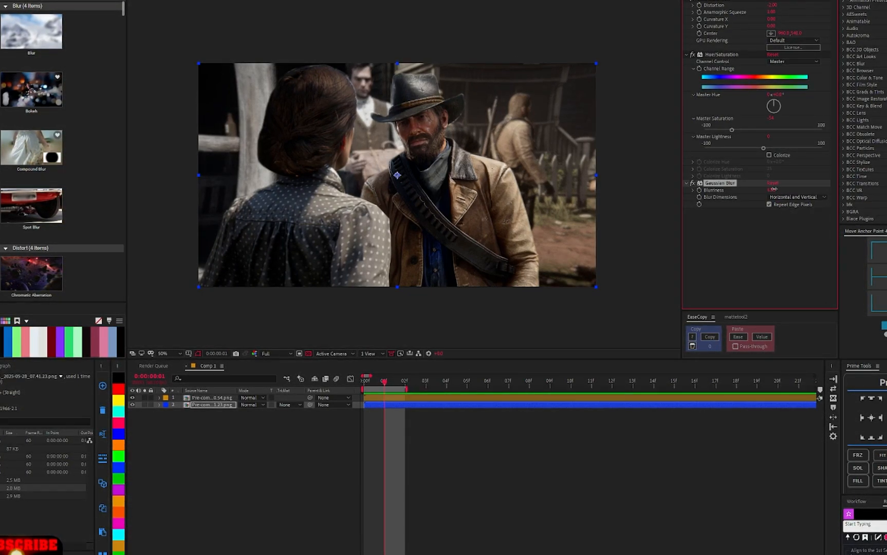
drag(773, 190, 796, 185)
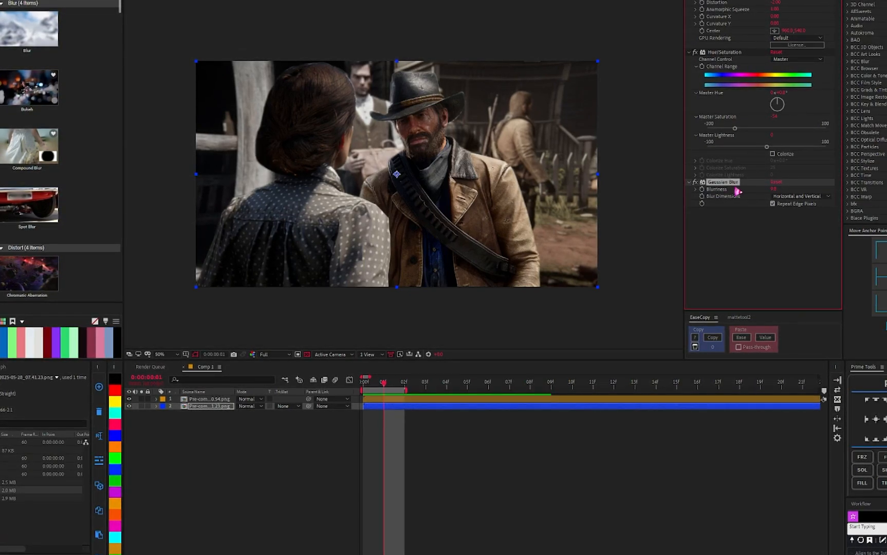
- Select the pre-comp layer and apply the Glitchify effect to it
click(193, 407)
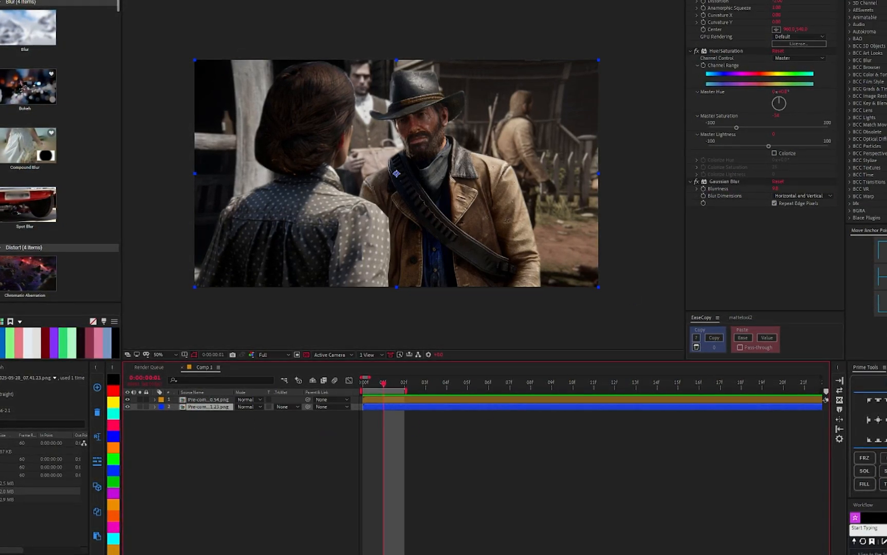
click(885, 458)
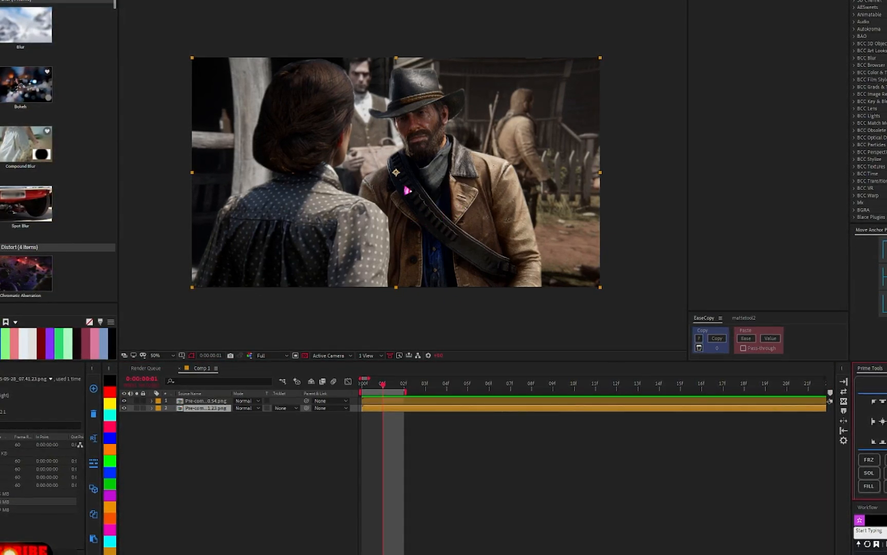
key(ctrl+space)
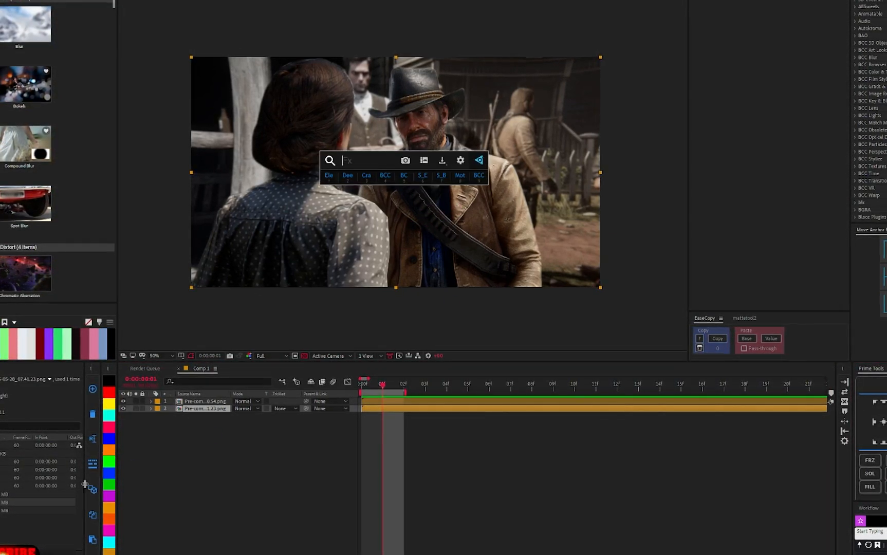
click(110, 474)
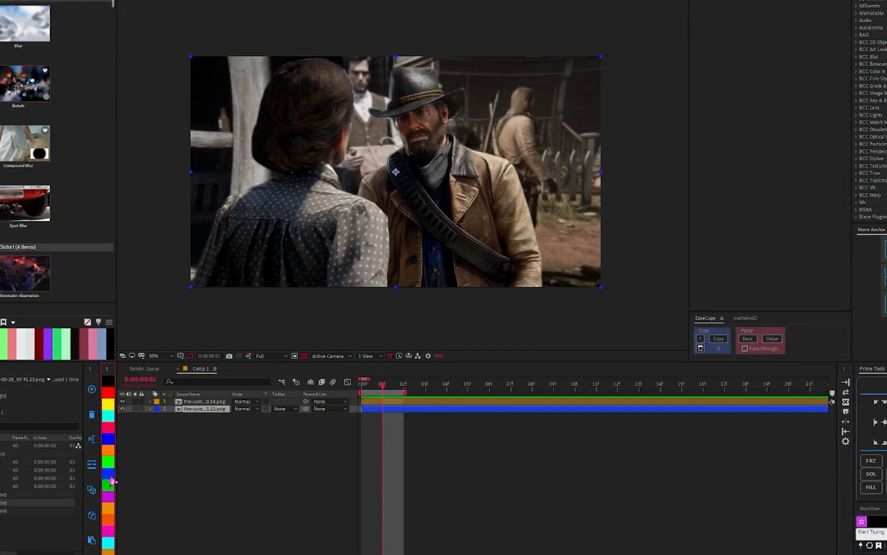
key(ctrl+space)
text(gli)
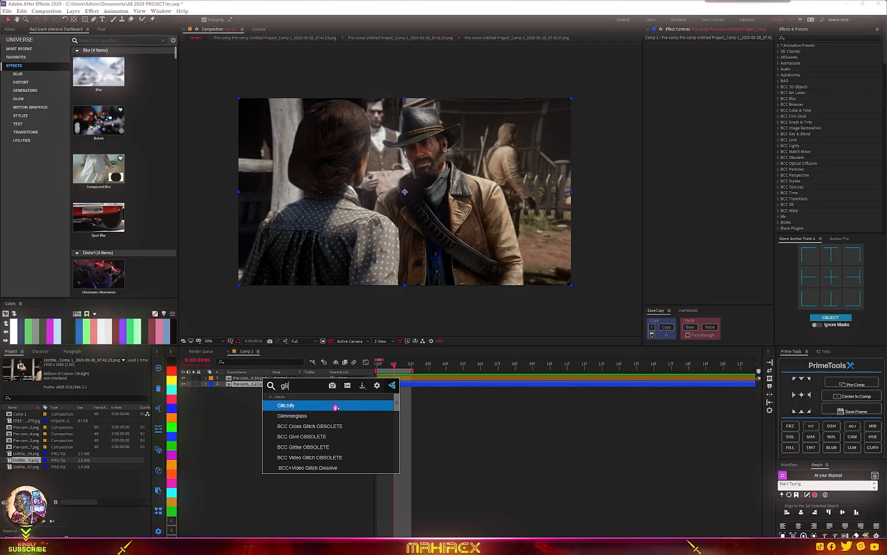
click(335, 406)
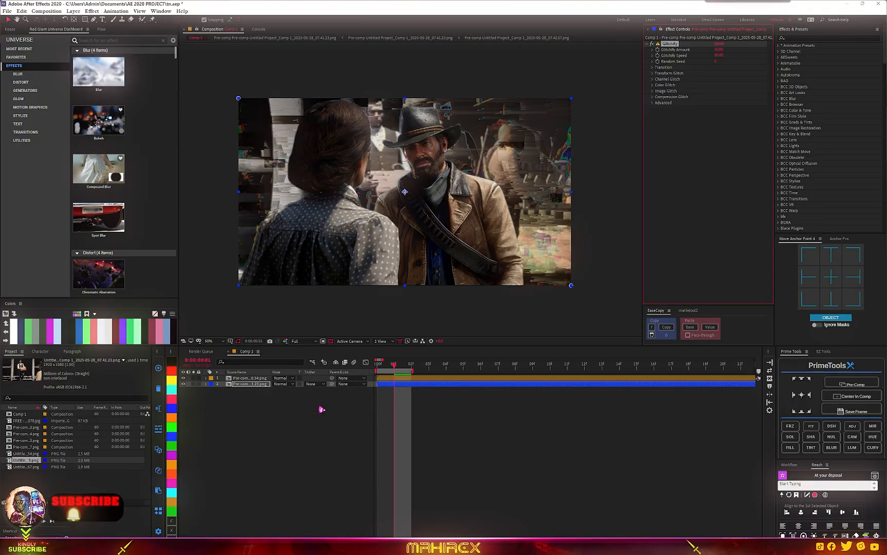
- Paste the copied Solid Composite and S_Sharpen effects onto the glitched pre-comp
drag(718, 50, 709, 53)
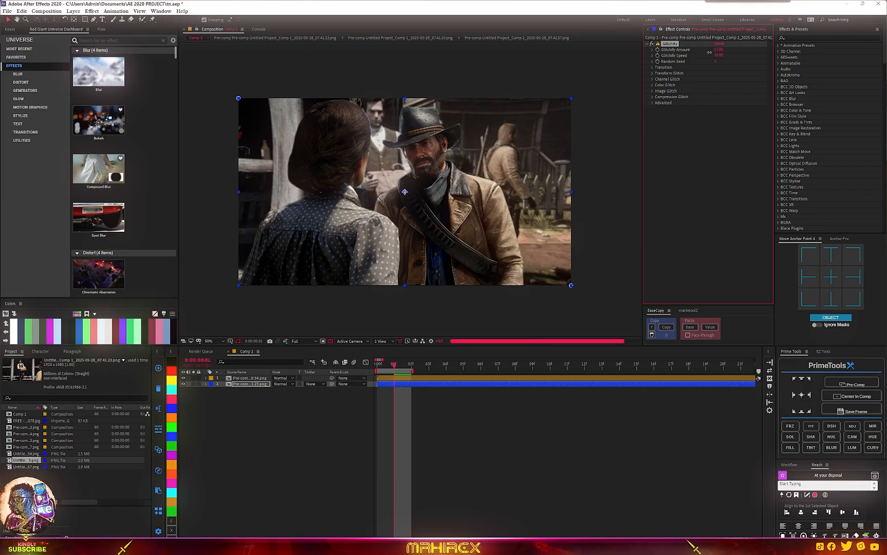
click(725, 155)
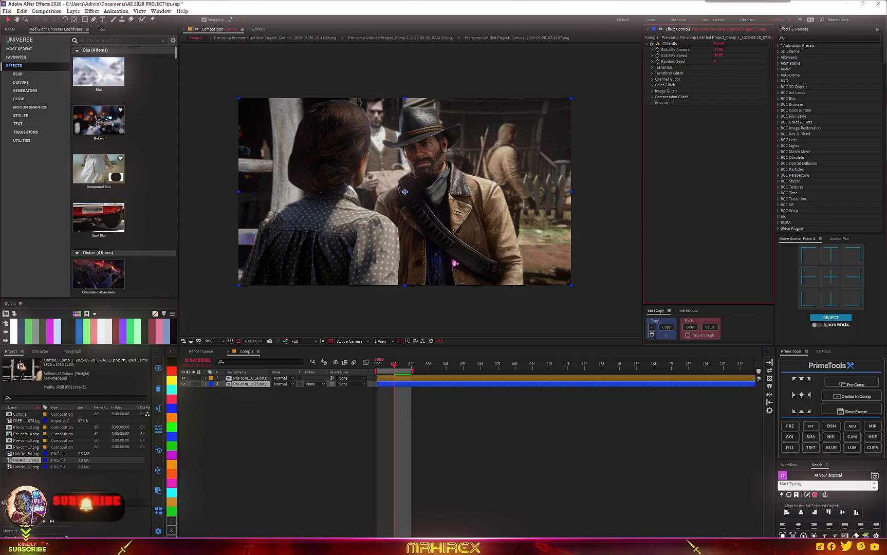
key(ctrl+v)
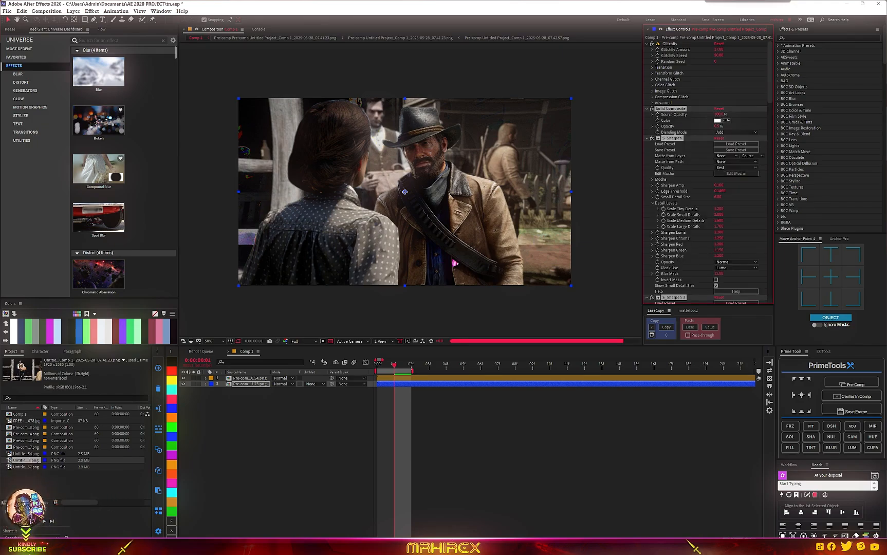
scroll(410, 196, up, 2)
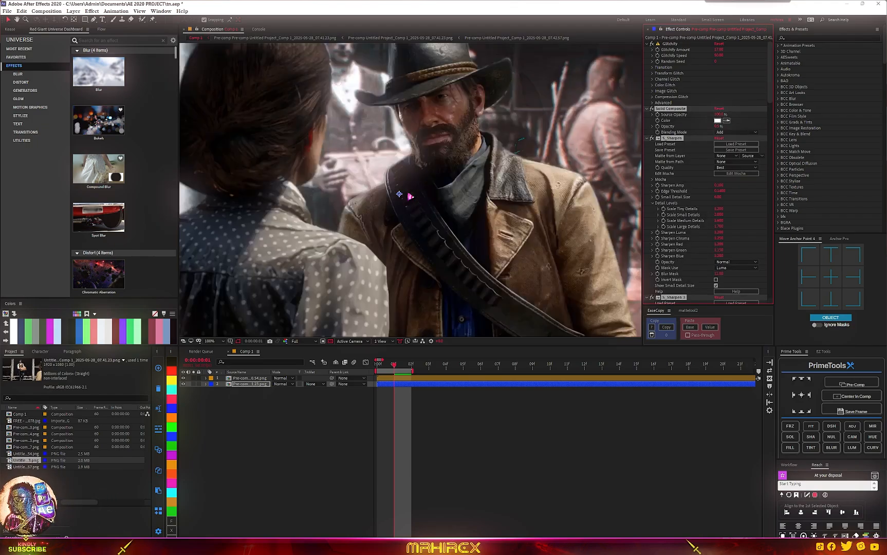
scroll(409, 195, down, 2)
scroll(404, 192, up, 2)
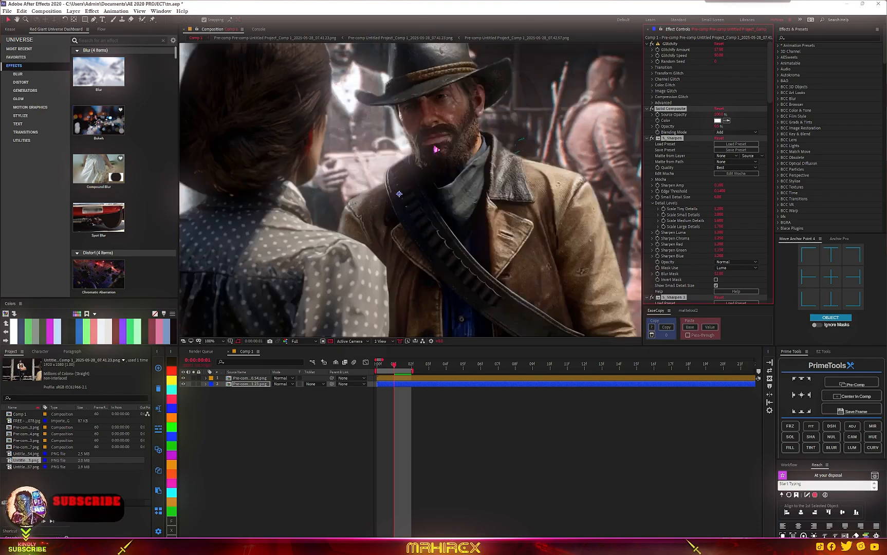
scroll(404, 191, down, 2)
- Set the Glitchify Amount to 40
click(668, 45)
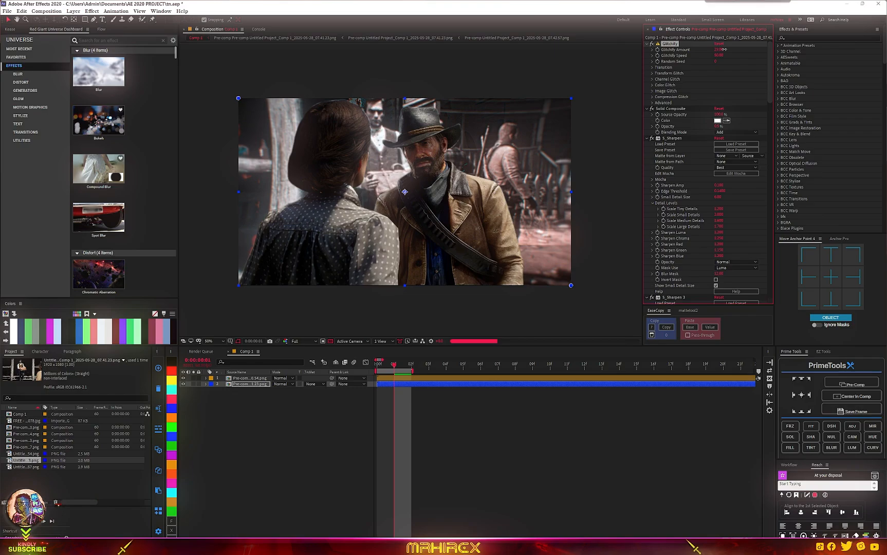
drag(723, 49, 725, 48)
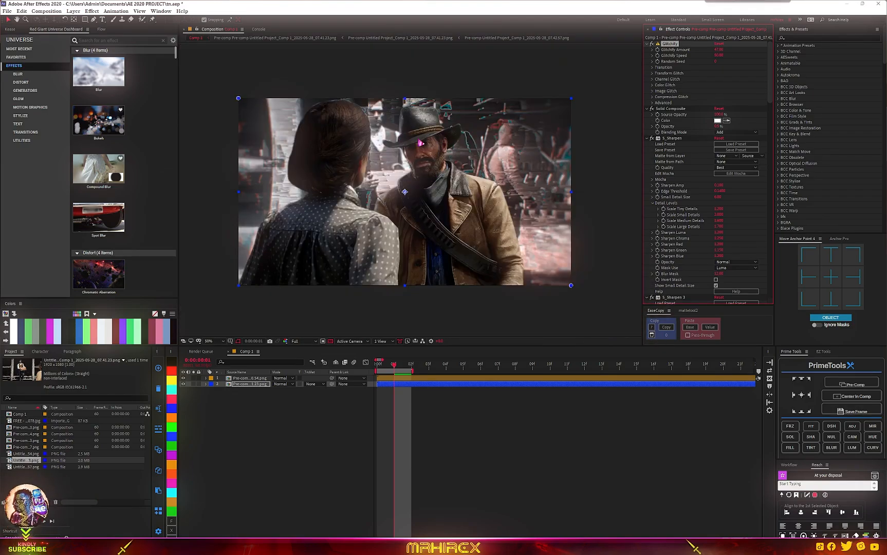
click(718, 50)
text(4)
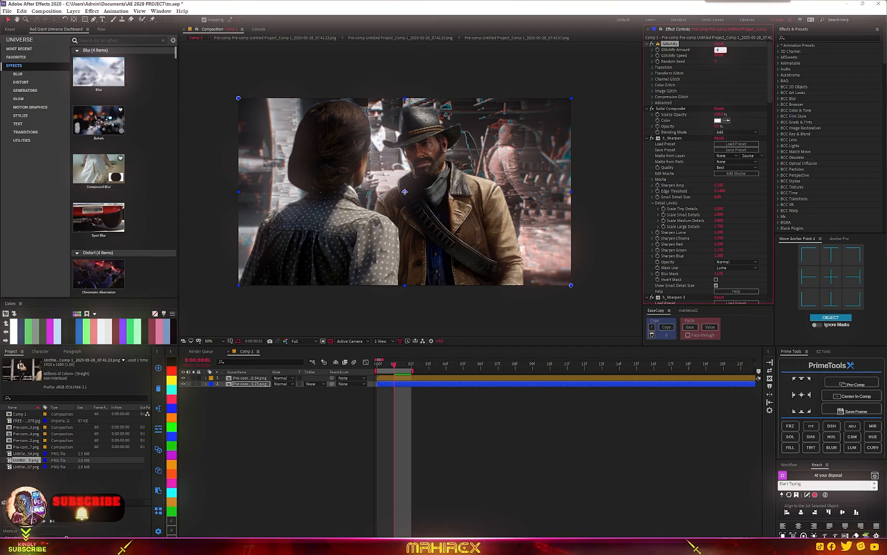
text(0)
key(Return)
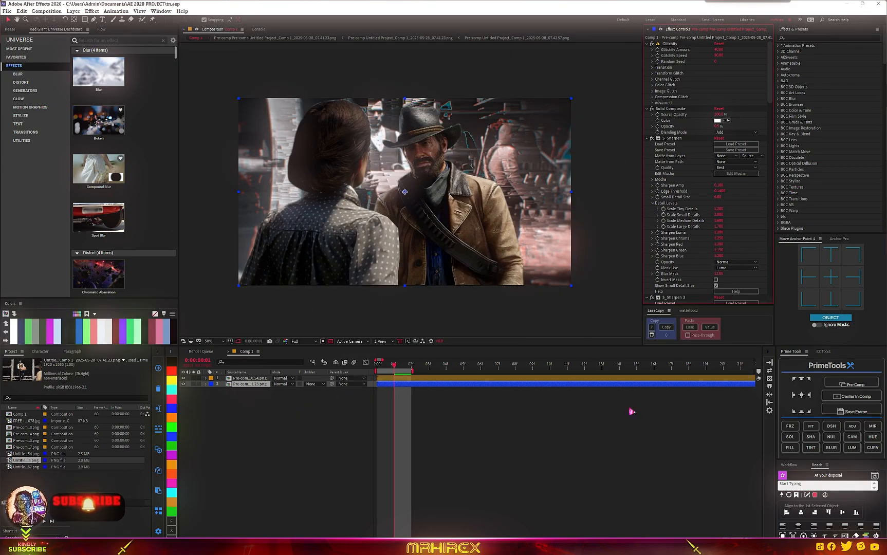
- Create a new text layer reading ARTHUR over the scene
click(789, 465)
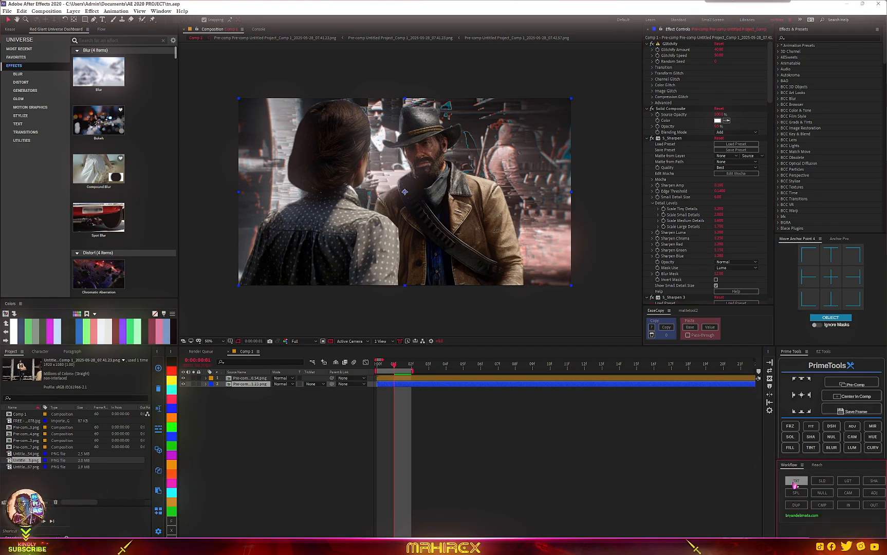
click(795, 481)
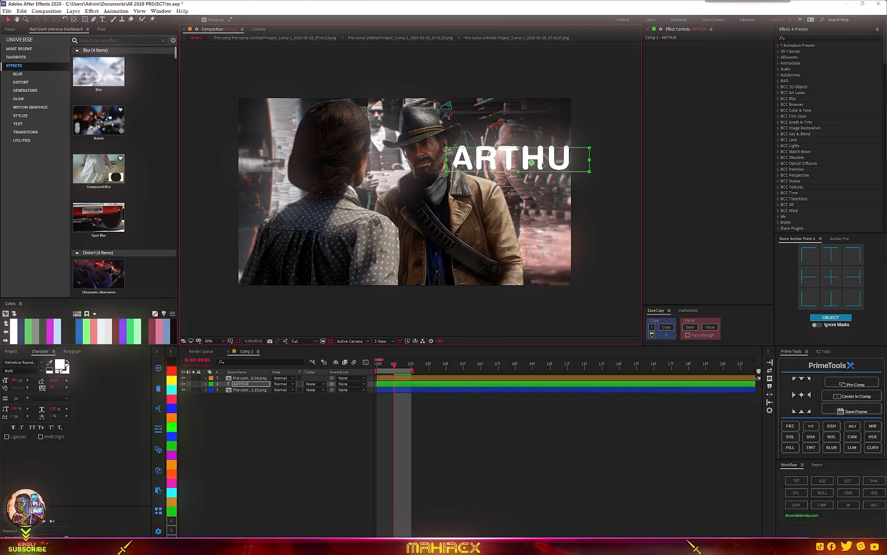
text(RTHUR)
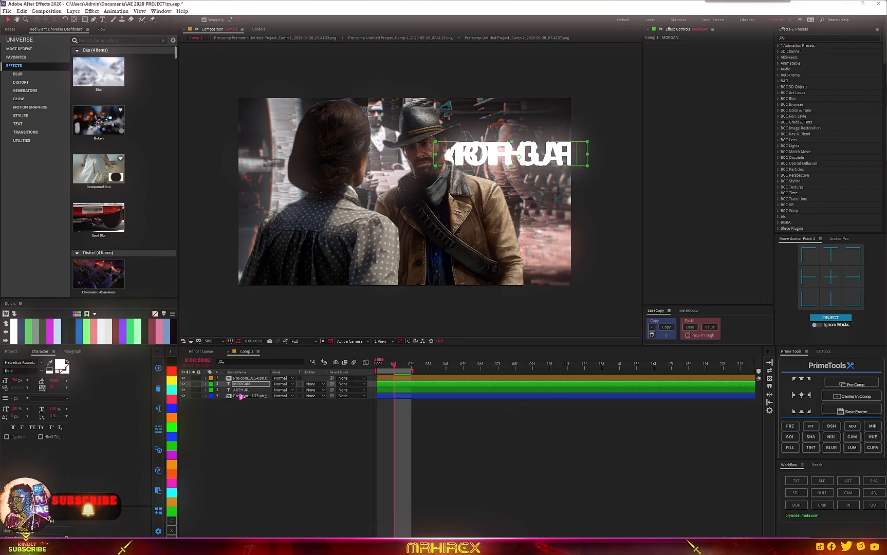
- Move the MORGAN text layer so it follows ARTHUR across the frame
click(241, 391)
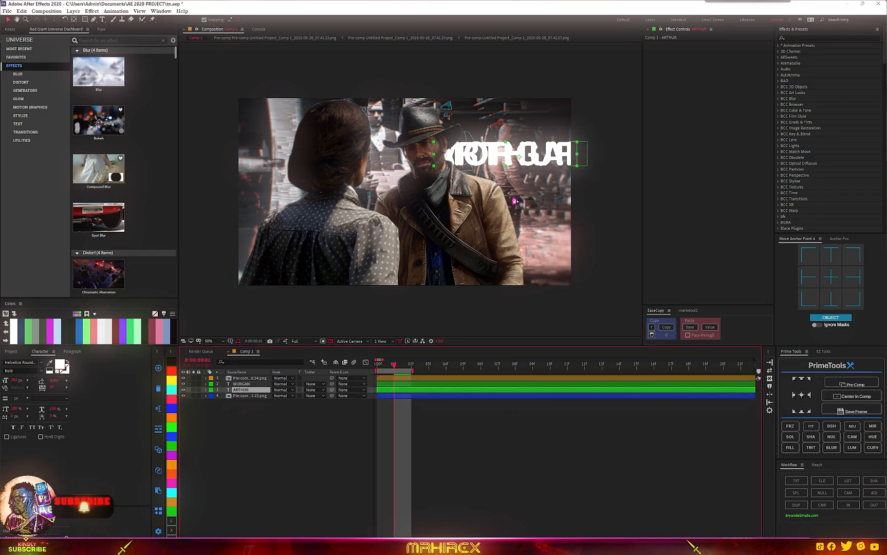
drag(537, 154, 340, 162)
key(Caps_Lock)
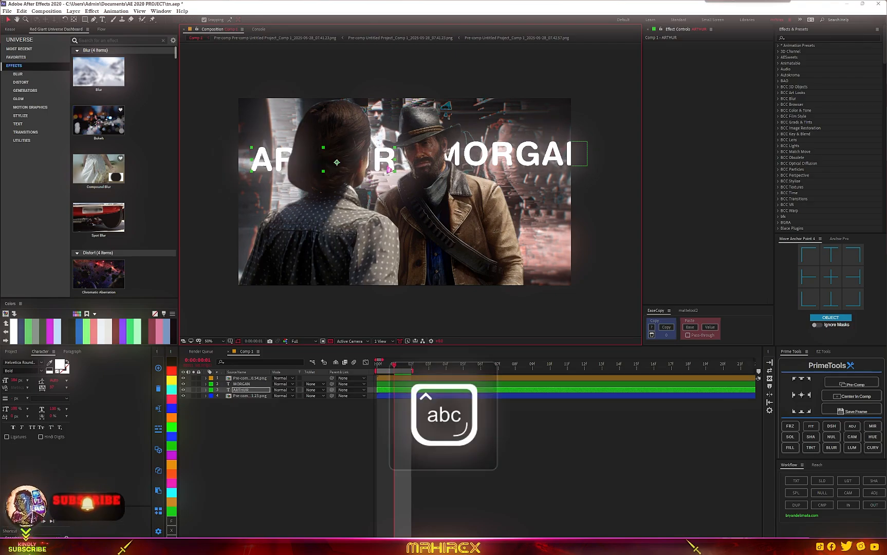
- Make the MORGAN text layer 3D, expand its transform properties and rotate it
click(248, 384)
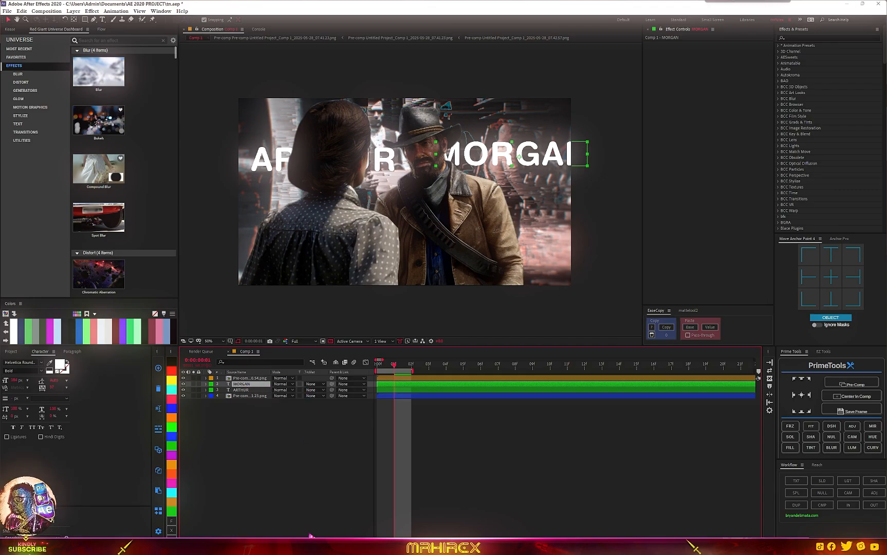
key(F4)
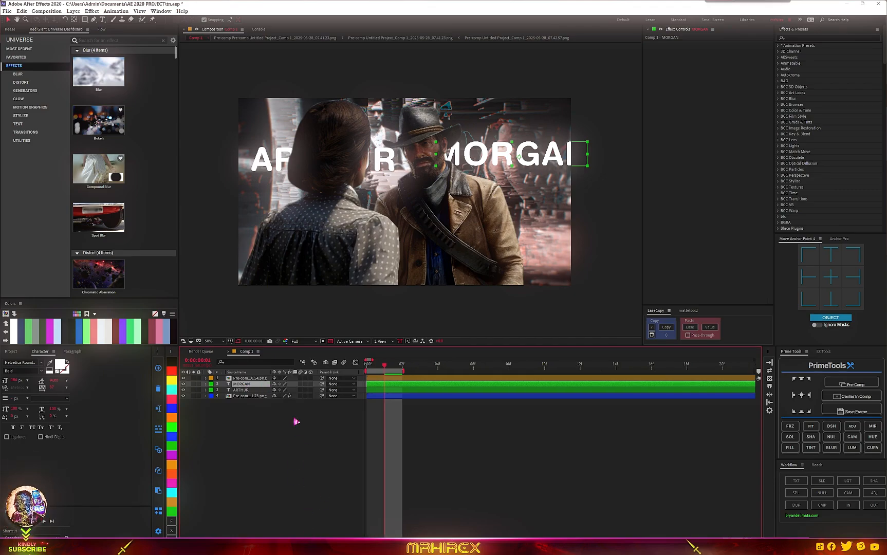
click(310, 384)
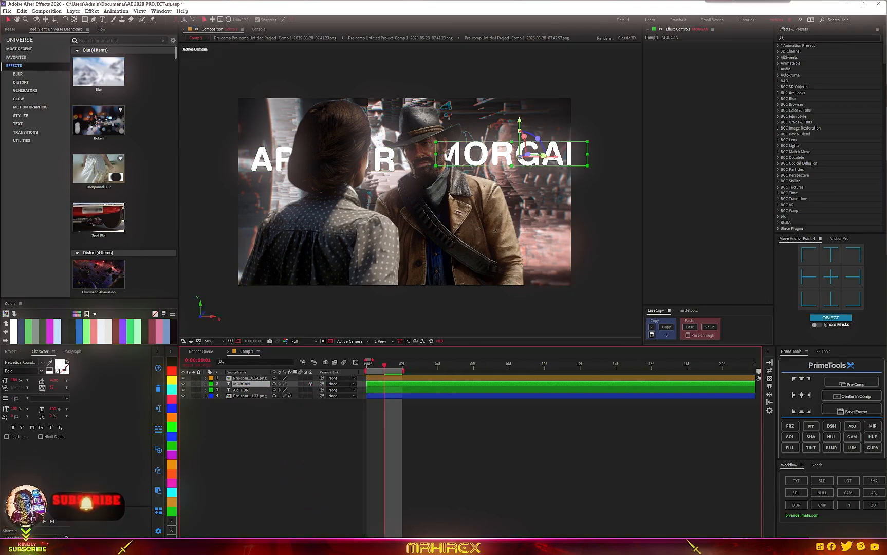
click(206, 384)
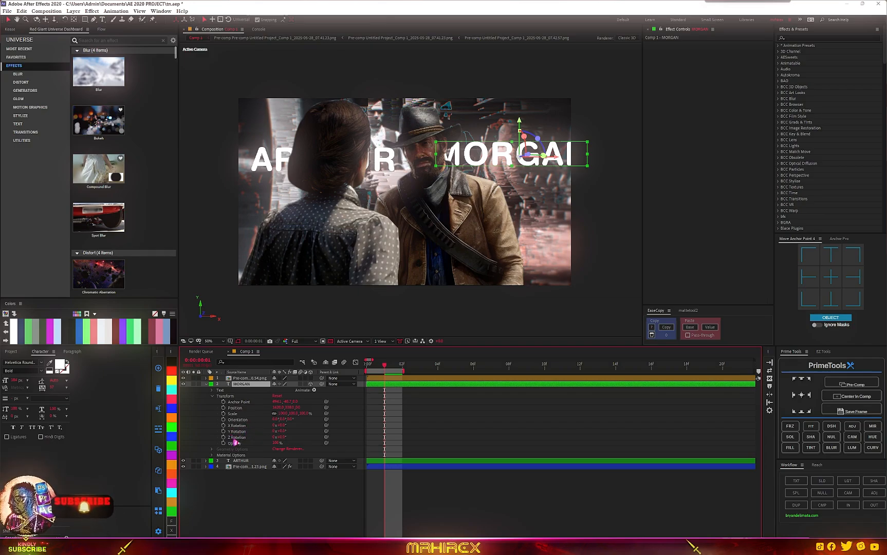
drag(279, 431, 293, 428)
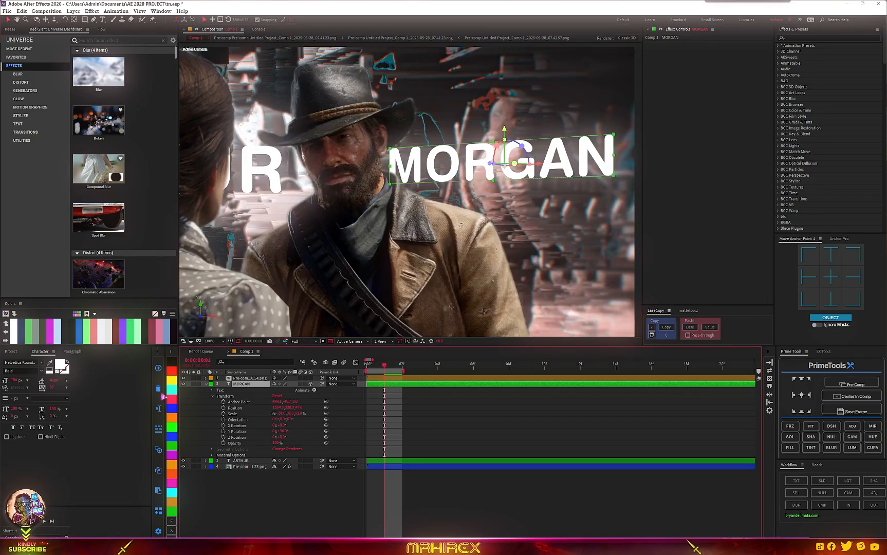
- Change the MORGAN text fill color to red
click(61, 366)
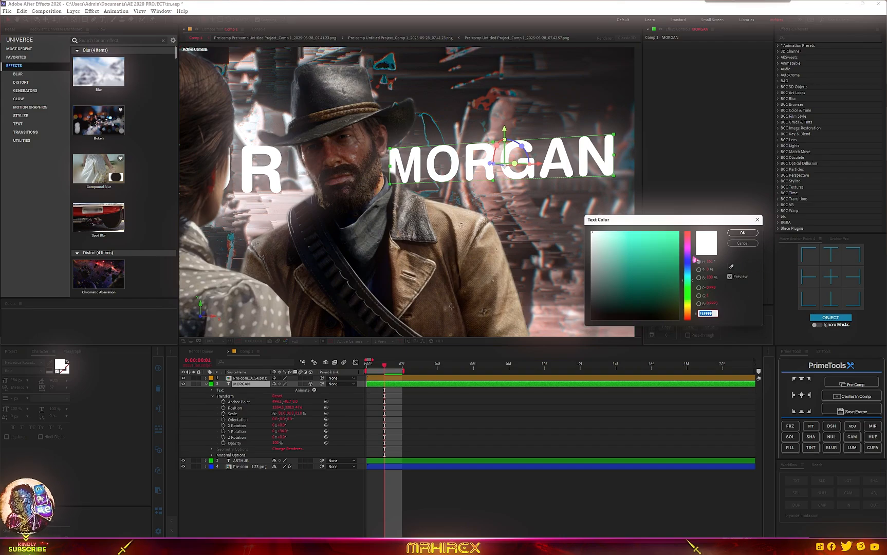
drag(693, 260, 696, 248)
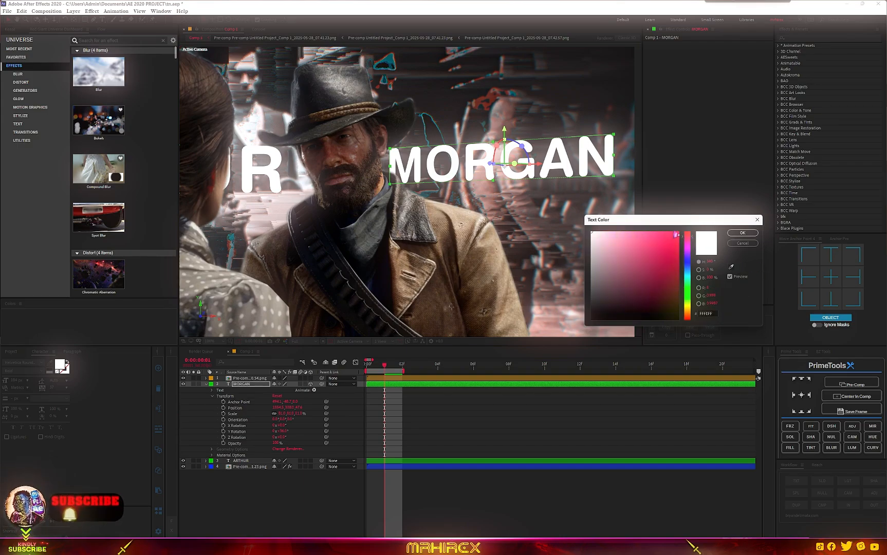
click(669, 231)
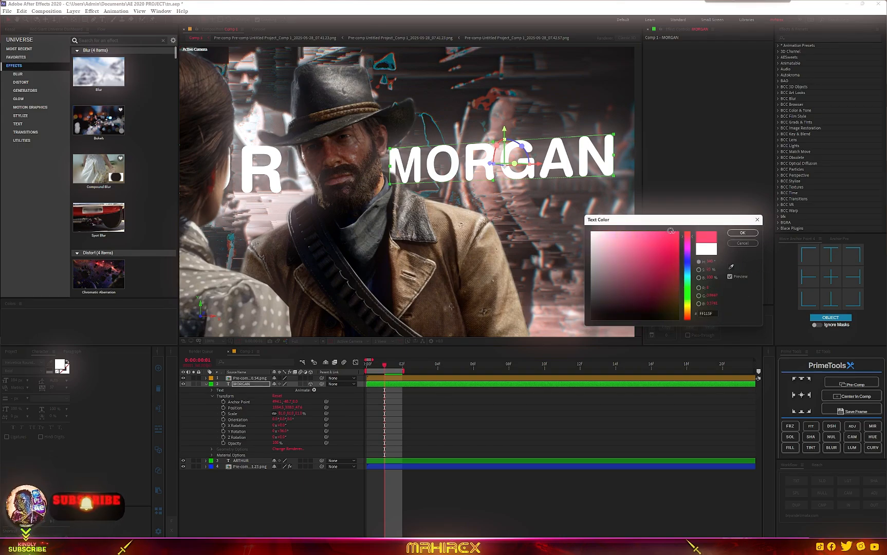
click(669, 232)
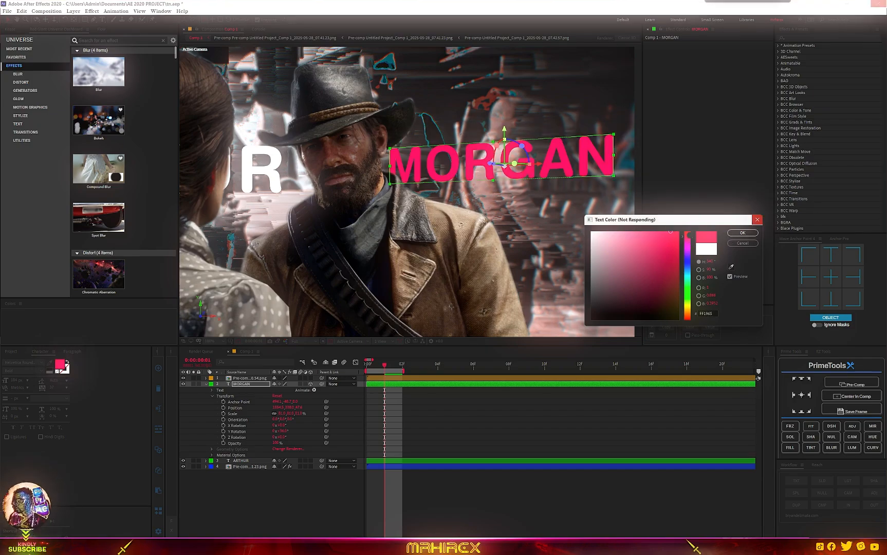
click(688, 232)
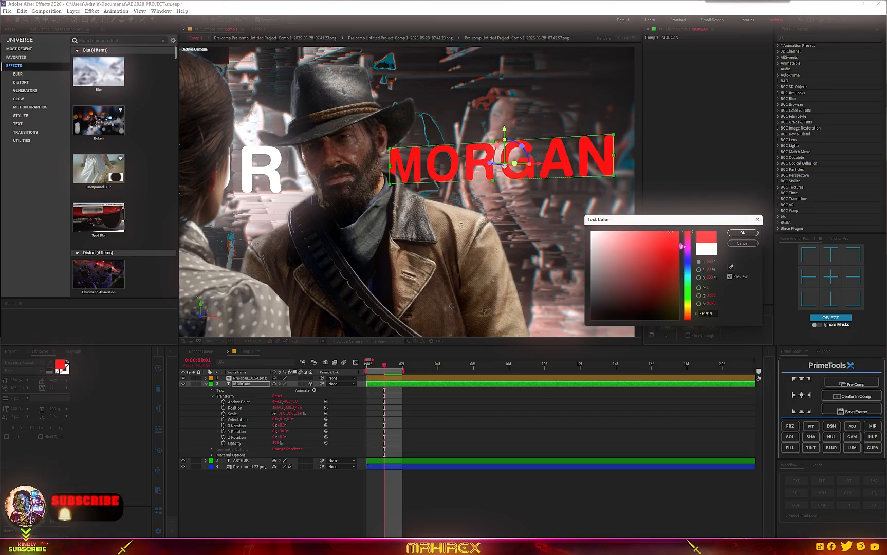
click(742, 232)
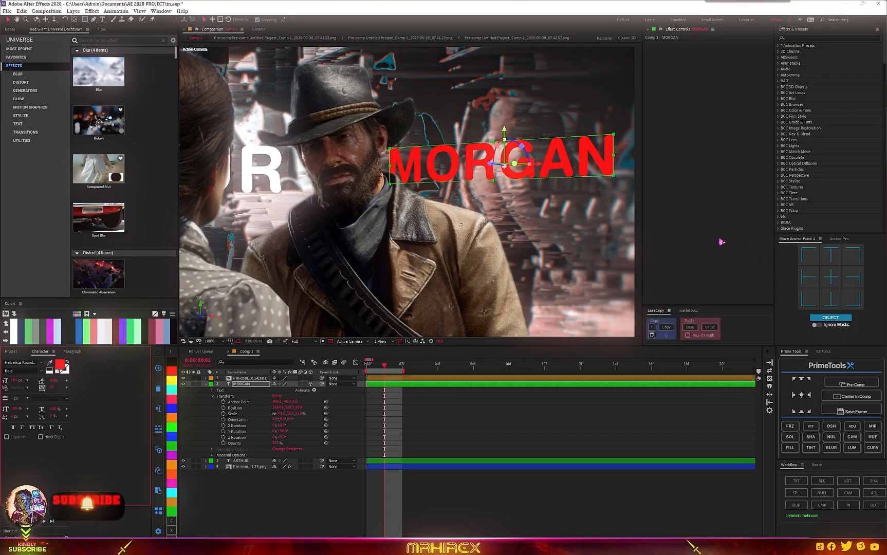
- Add a Stroke layer style to the MORGAN layer and set the stroke color to white
click(245, 386)
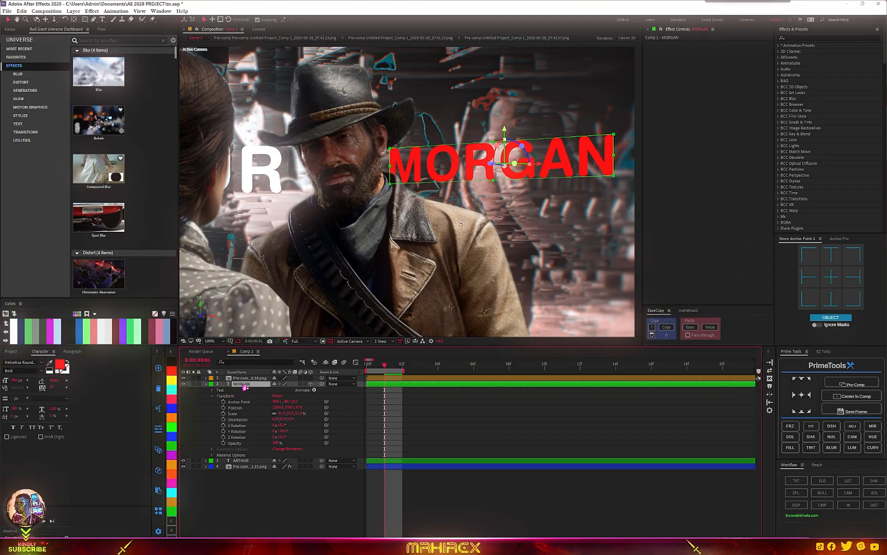
right_click(245, 387)
mouse_move(295, 274)
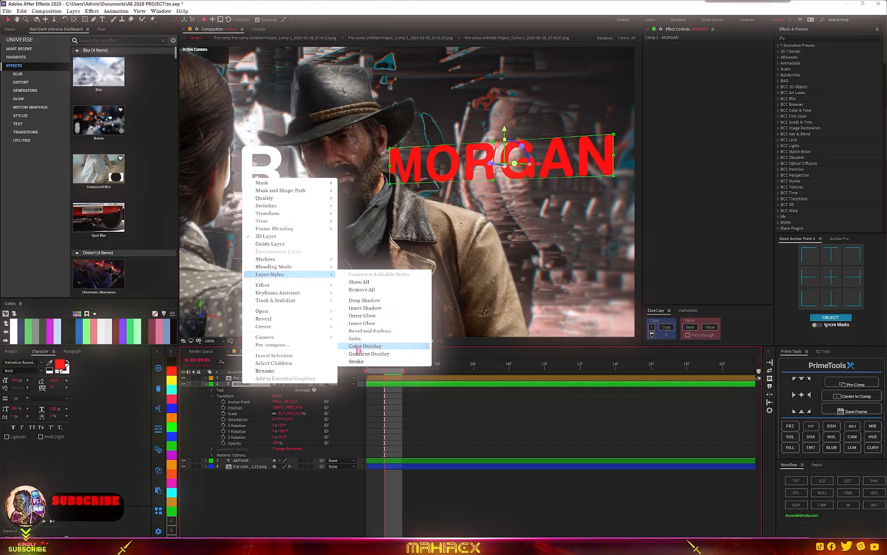
click(360, 361)
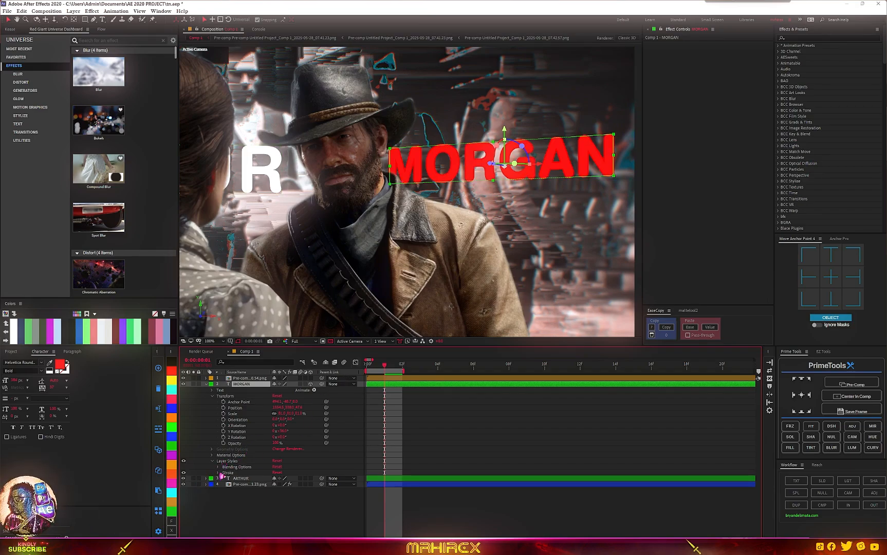
click(217, 473)
click(276, 484)
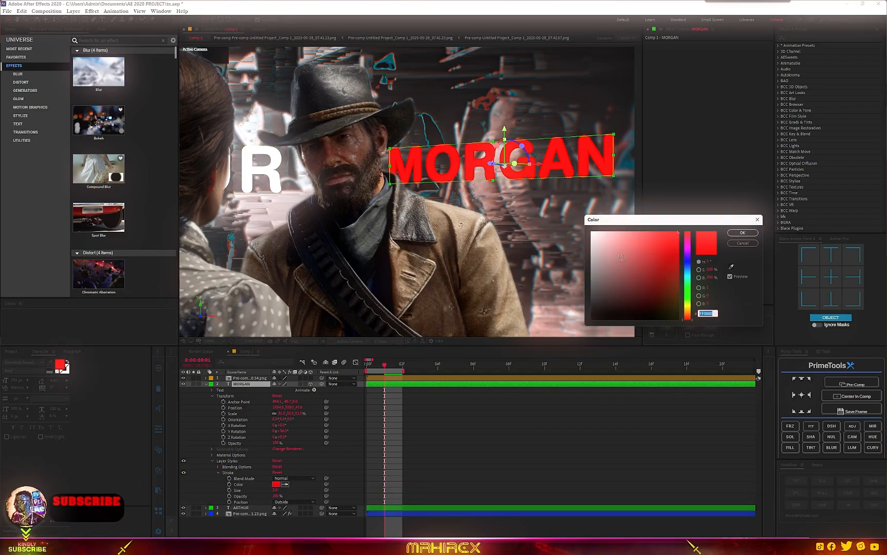
drag(621, 257, 542, 104)
click(741, 234)
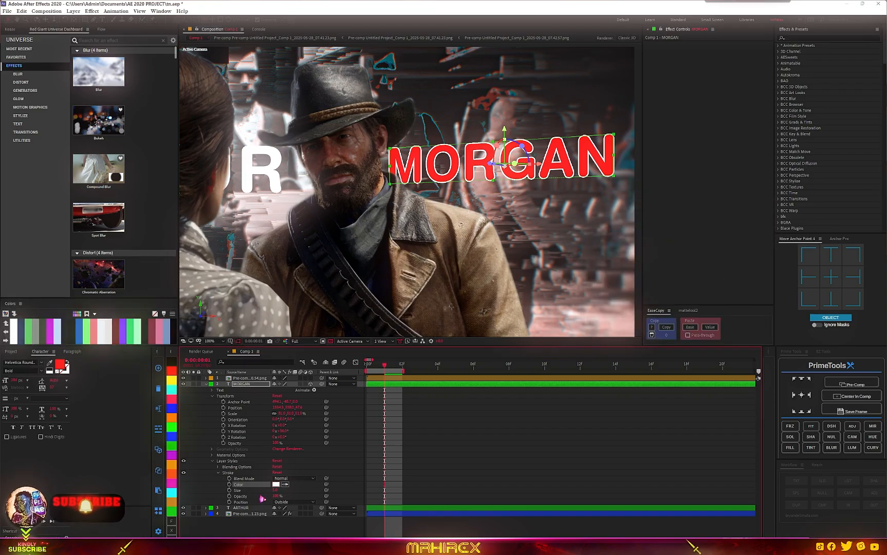
- Adjust the stroke size and set the stroke position to Inside
drag(274, 492, 287, 490)
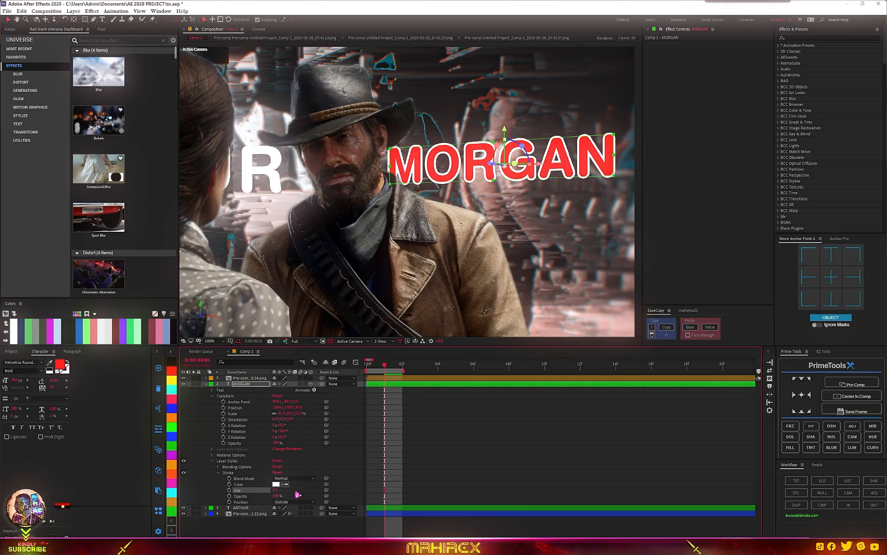
click(290, 502)
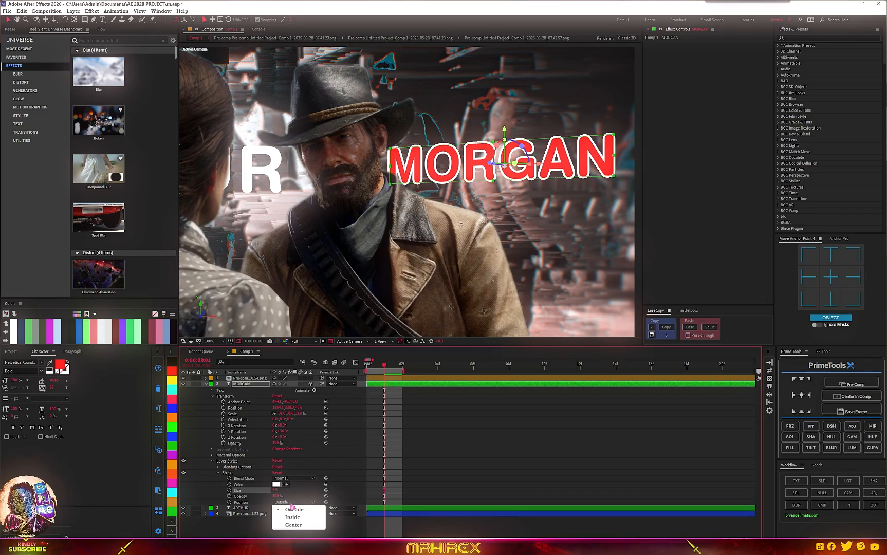
click(294, 522)
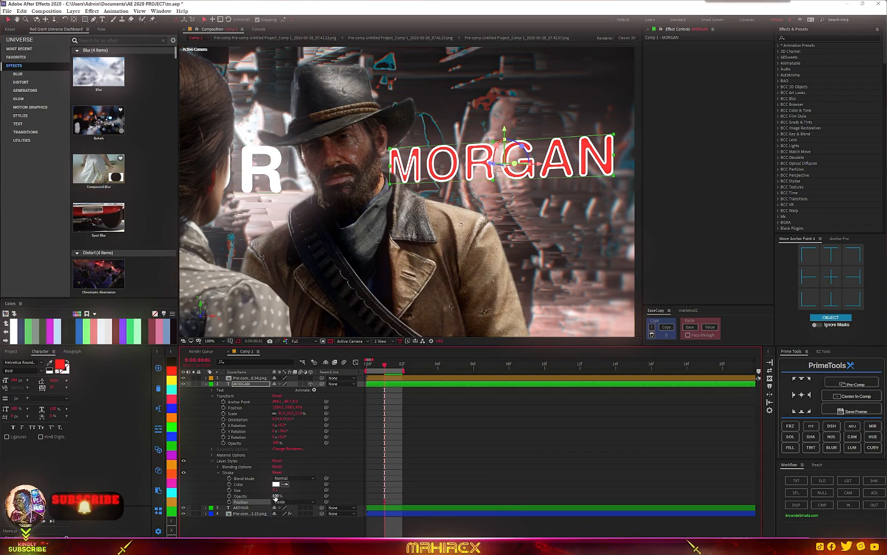
drag(275, 491, 272, 491)
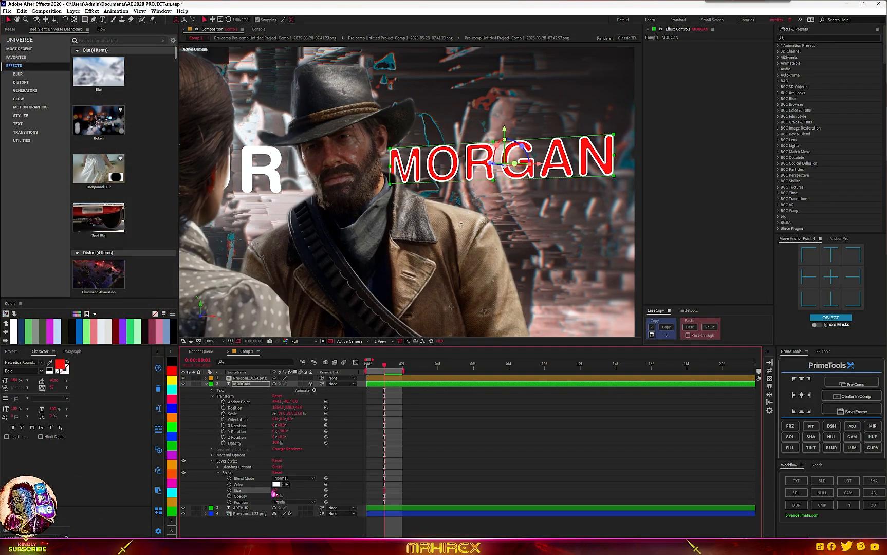
- Apply the Bevel Alpha effect to the MORGAN layer and adjust its edge thickness
scroll(414, 279, down, 3)
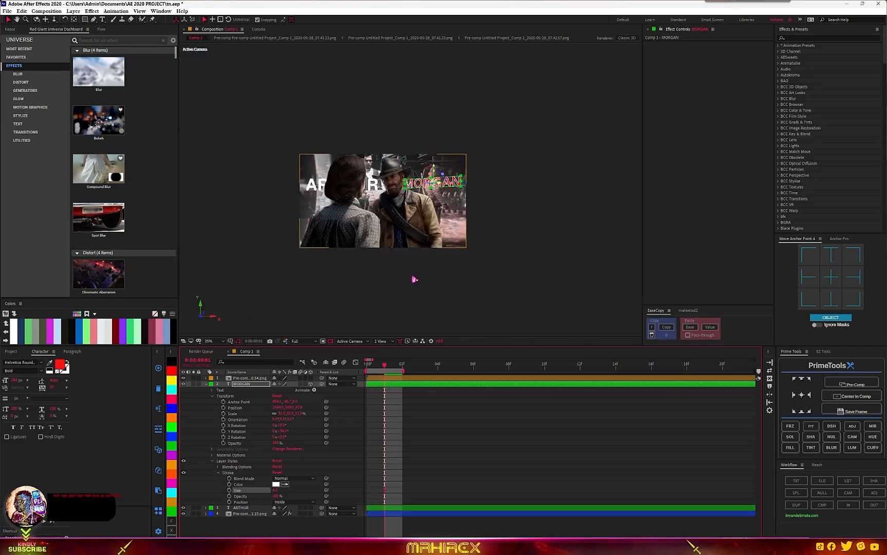
scroll(414, 279, up, 3)
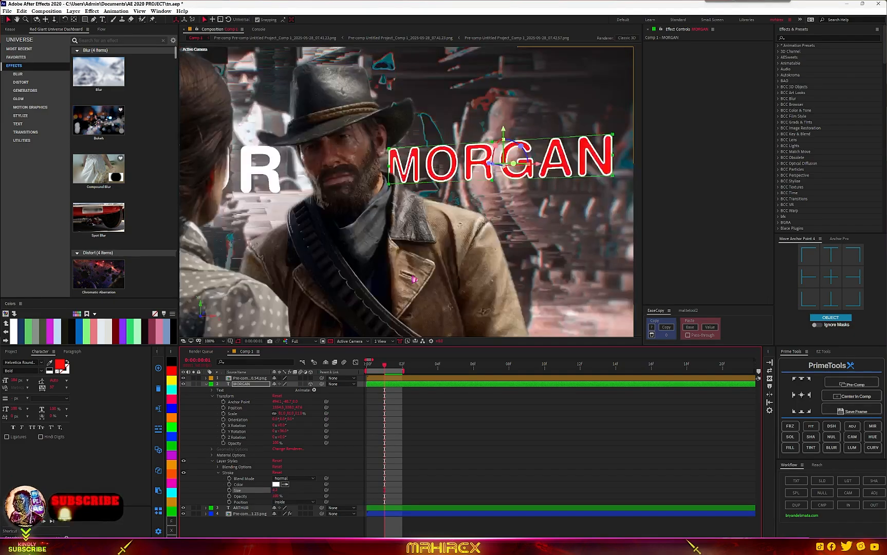
click(237, 390)
key(ctrl+space)
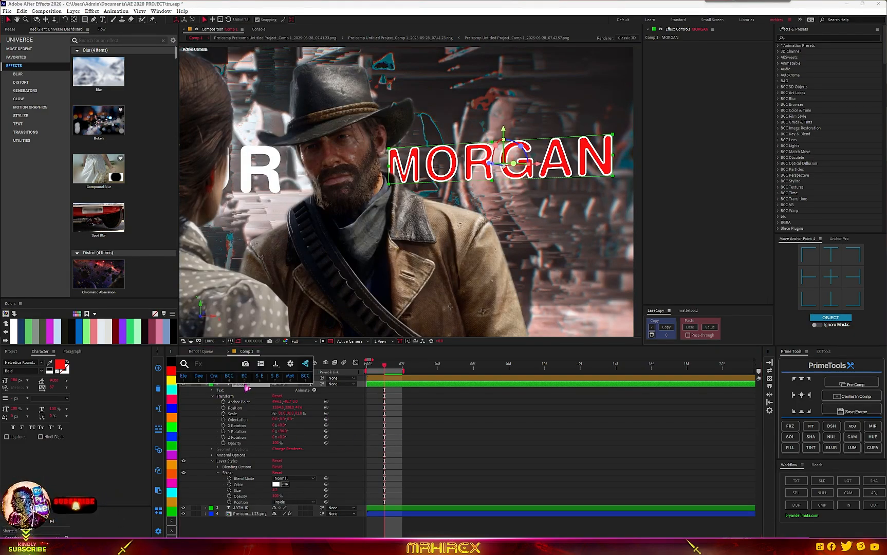
text(bevel)
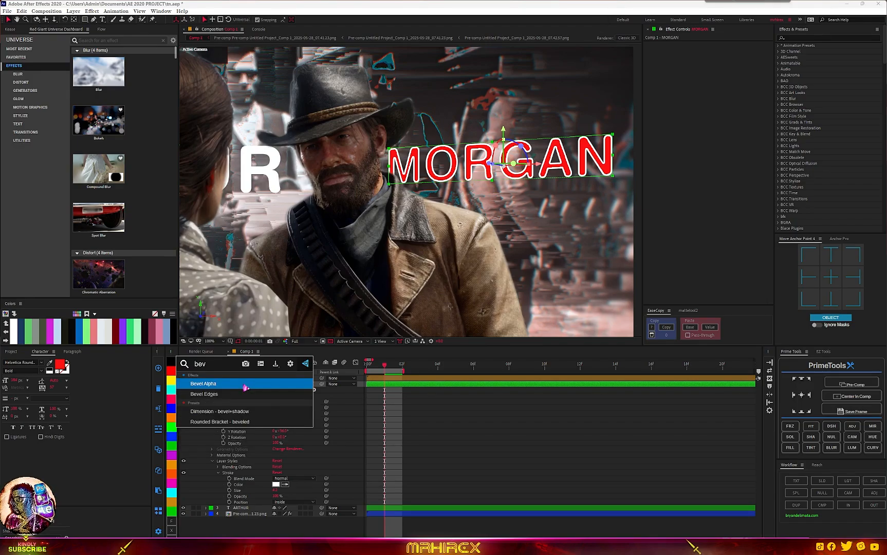
key(Return)
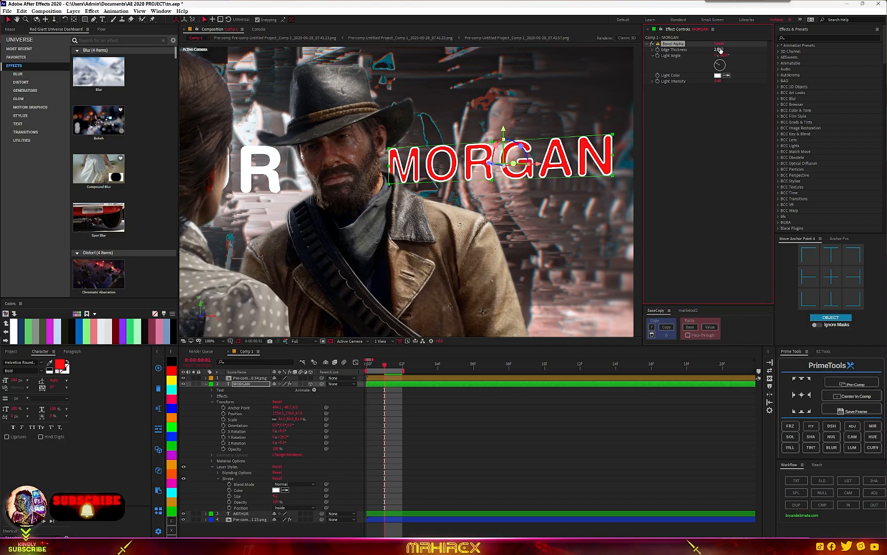
drag(727, 48, 725, 47)
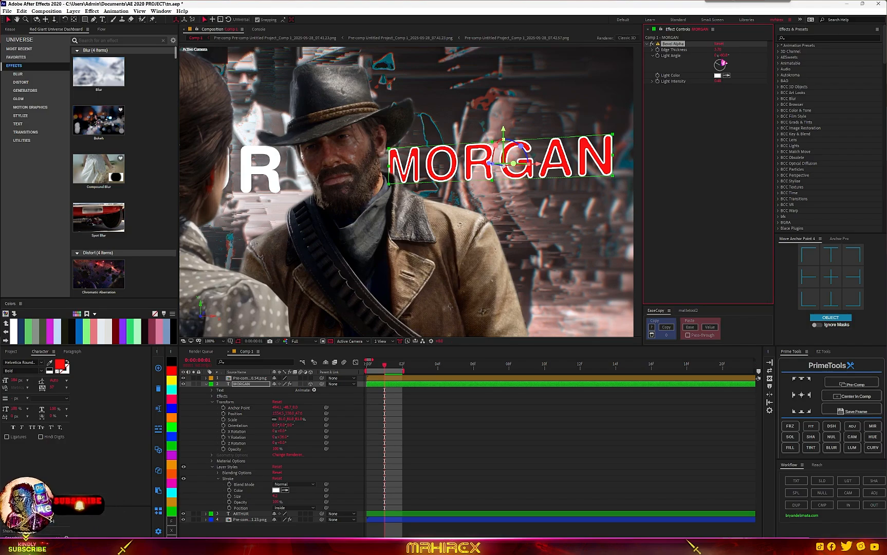
- Precompose the MORGAN layer and apply a Drop Shadow effect to the resulting precomp
key(ctrl+space)
key(Escape)
key(ctrl+shift+c)
key(ctrl+space)
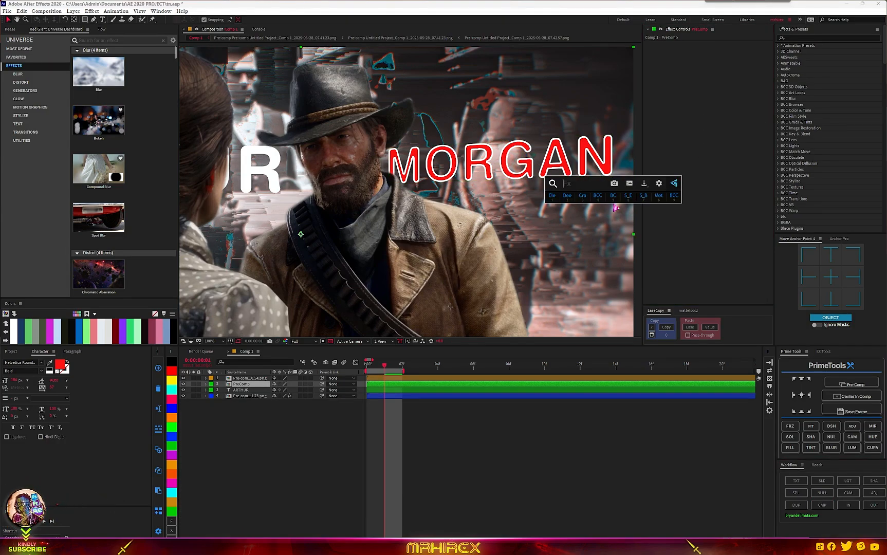
text(drop)
click(587, 245)
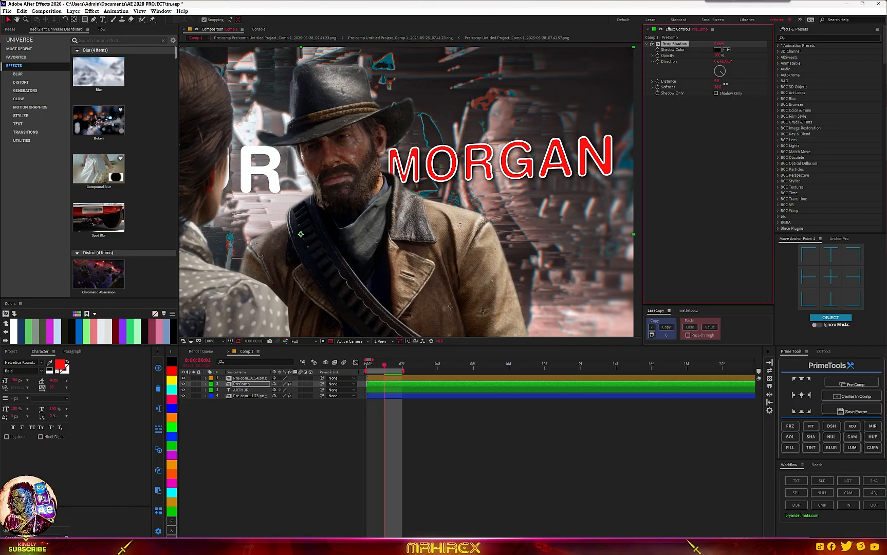
- Create a new text layer, give it a purple label, and move it to the top of the layer stack
scroll(456, 280, down, 3)
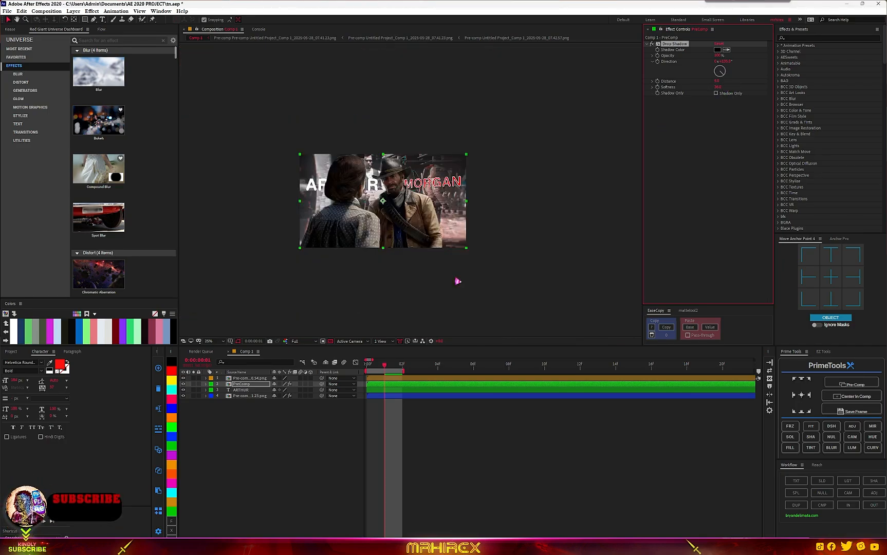
scroll(457, 280, up, 3)
scroll(388, 220, down, 2)
scroll(387, 220, up, 4)
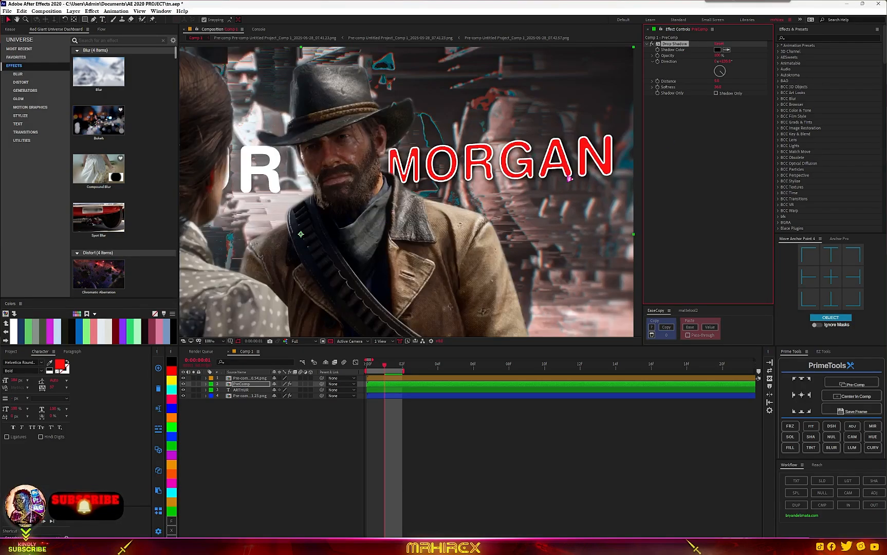
scroll(569, 179, down, 2)
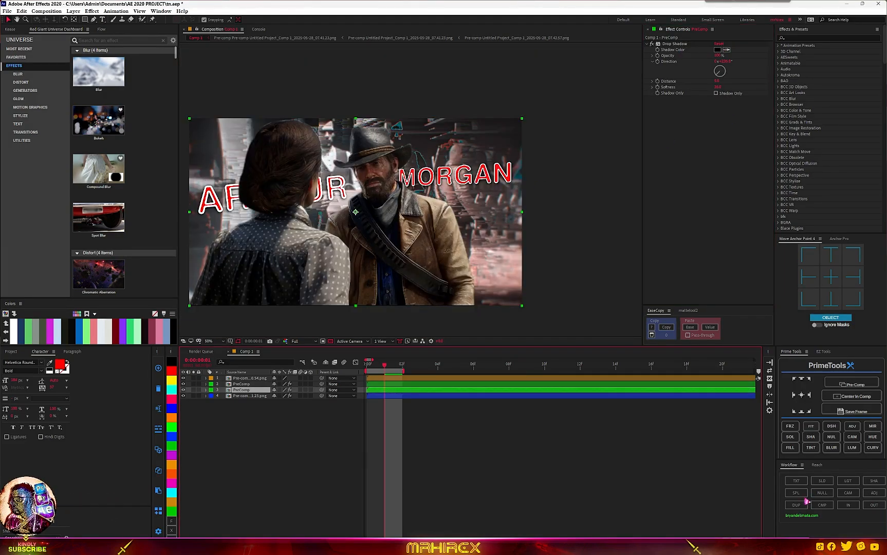
click(798, 482)
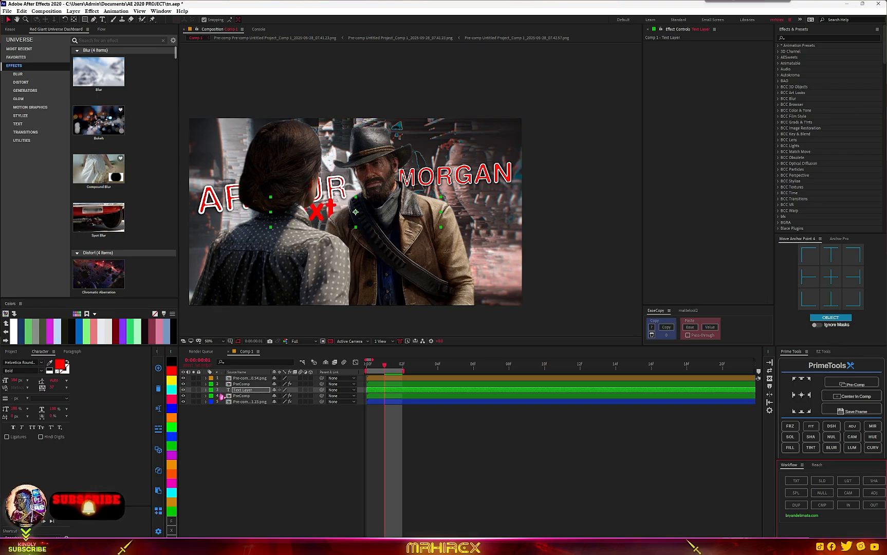
click(172, 456)
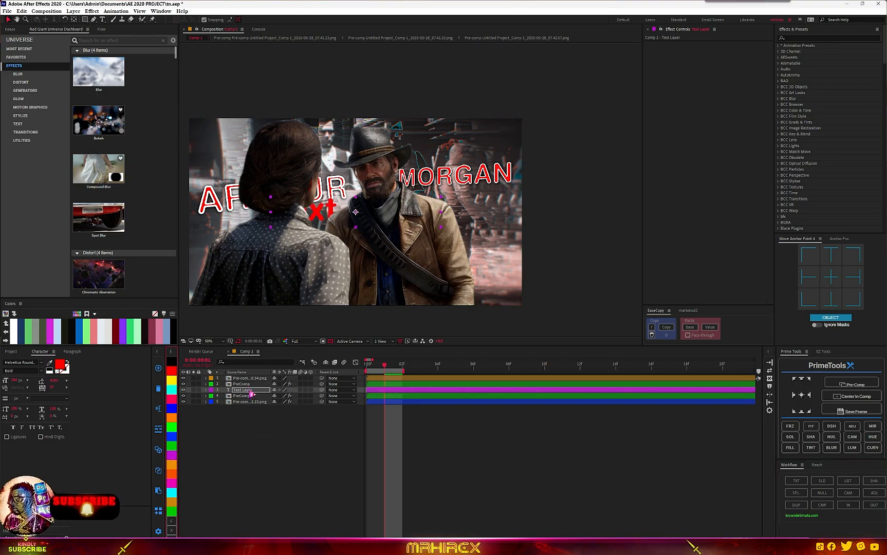
drag(249, 391, 251, 381)
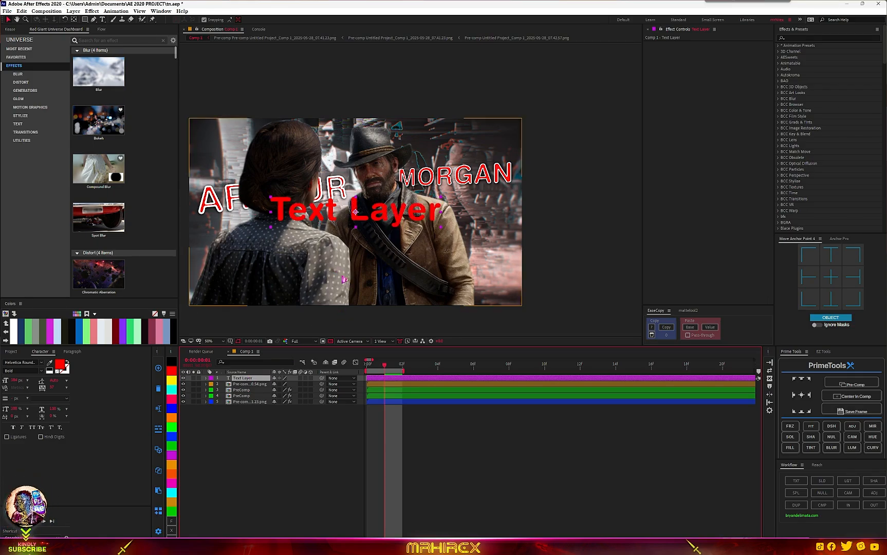
- Replace the new text layer's content with RDR 2
click(378, 208)
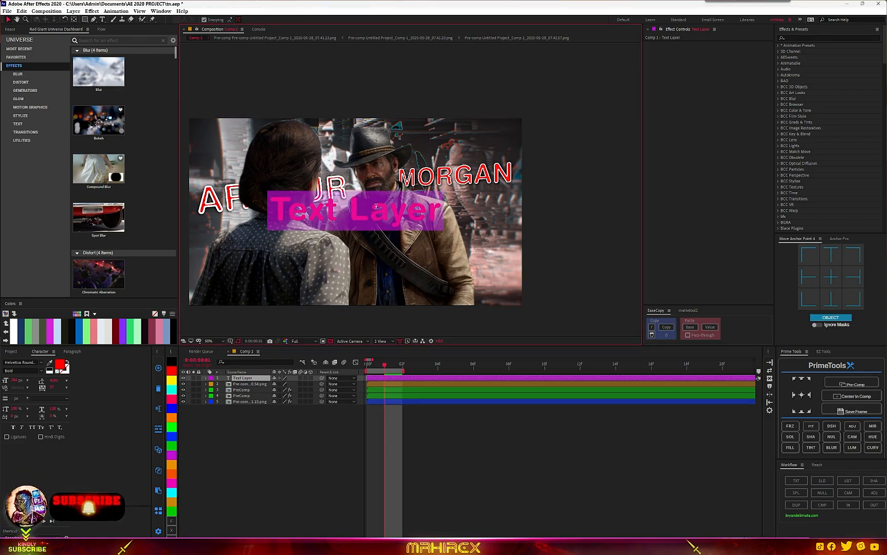
key(ctrl+t)
text(R)
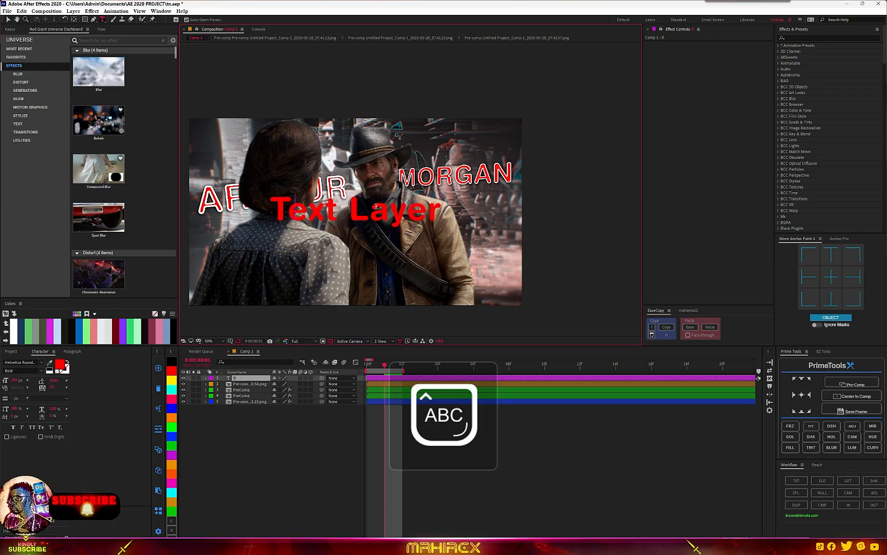
text(DR)
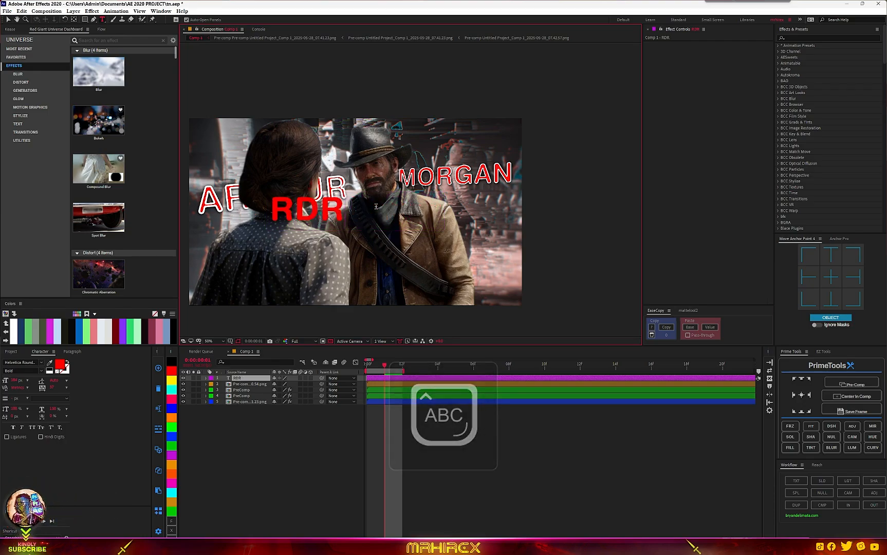
text( 2)
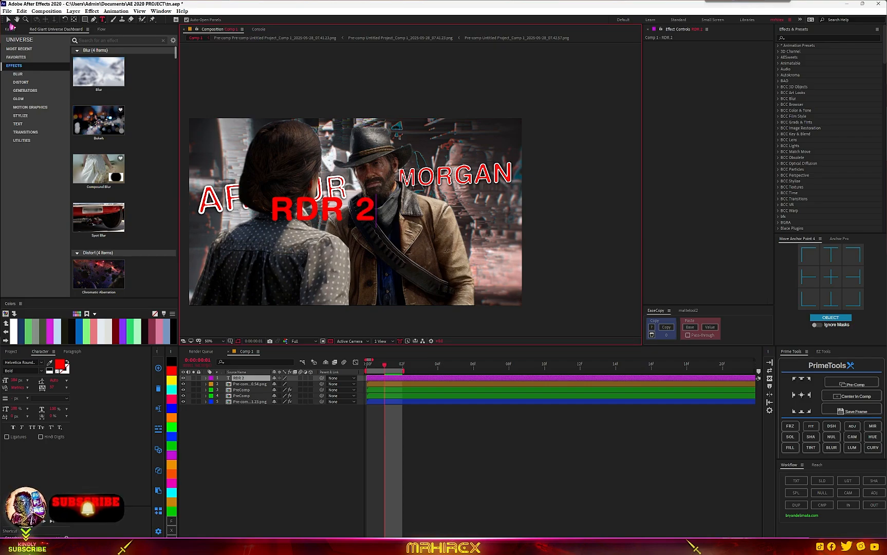
click(8, 20)
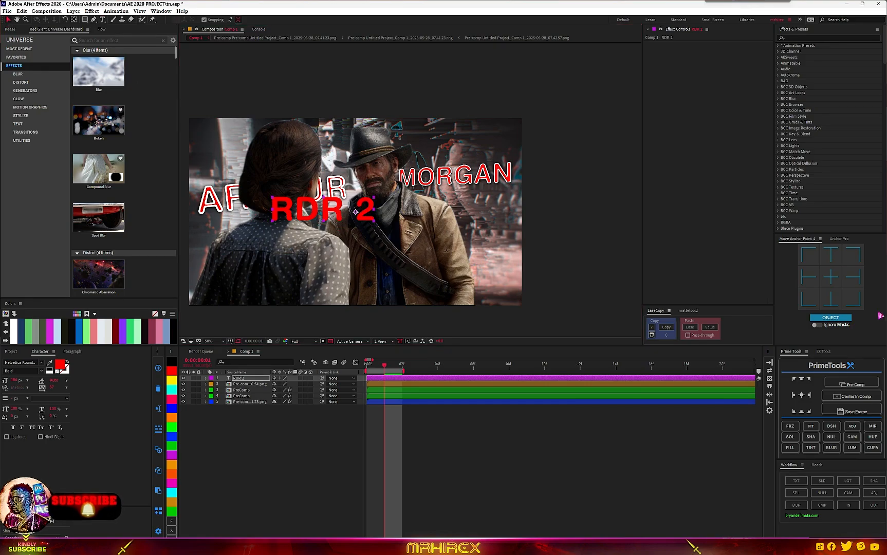
key(Caps_Lock)
key(Caps_Lock)
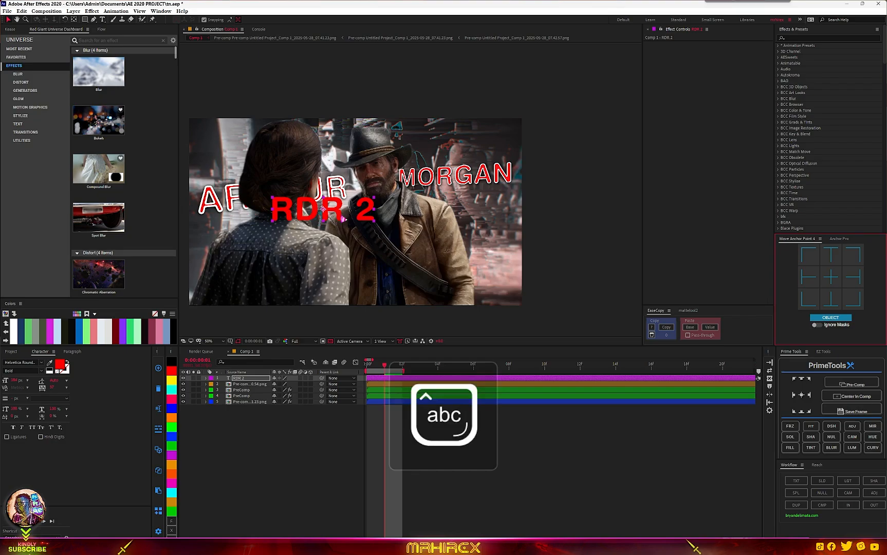
- Move the RDR 2 text down to sit in front of the characters' torsos, near the lower part of the frame
drag(343, 219, 400, 188)
key(slash)
key(v)
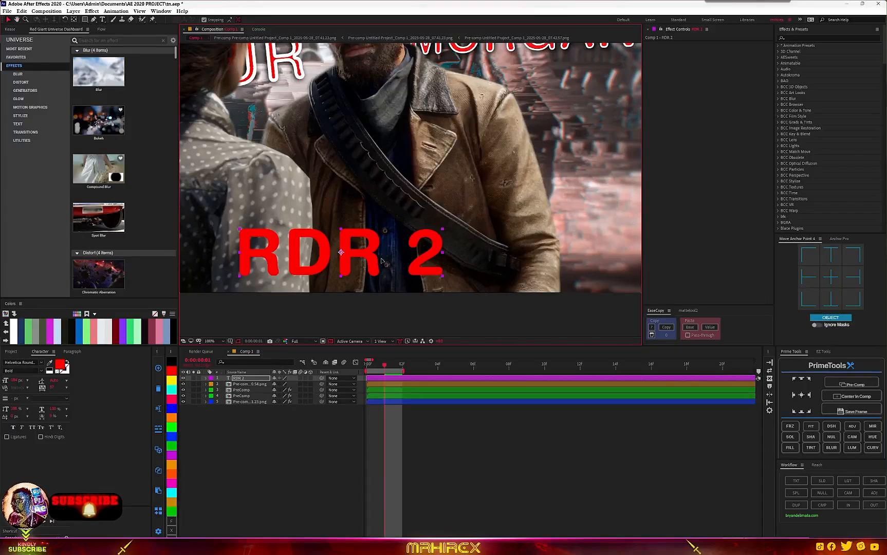
drag(381, 271, 393, 268)
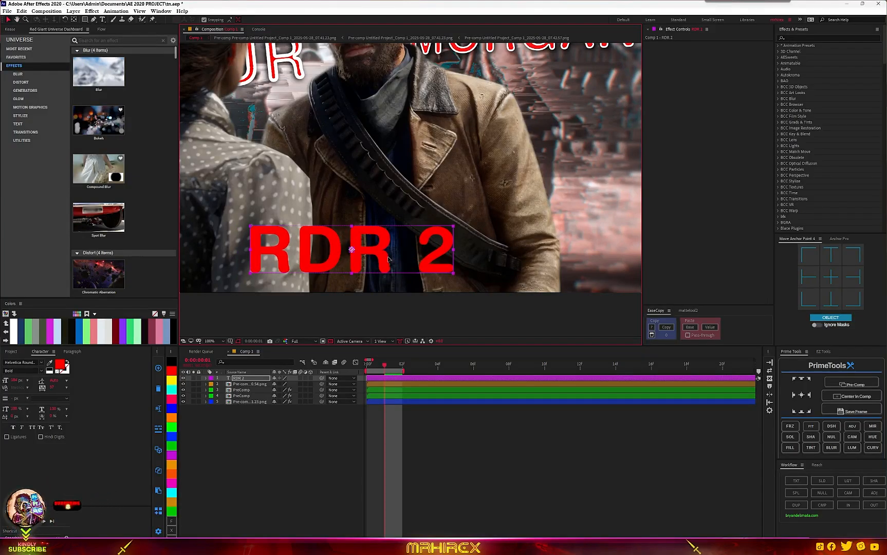
- Scale down the RDR 2 text layer slightly
click(244, 379)
key(s)
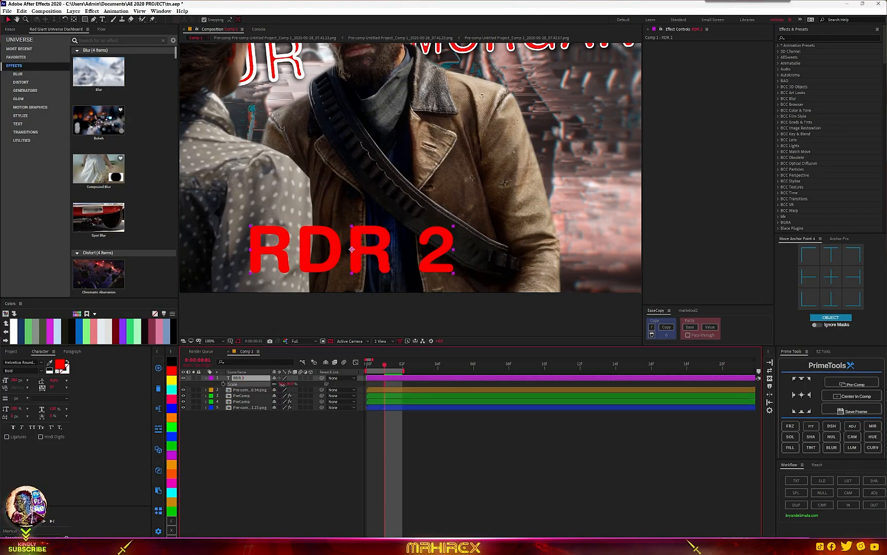
drag(285, 383, 279, 384)
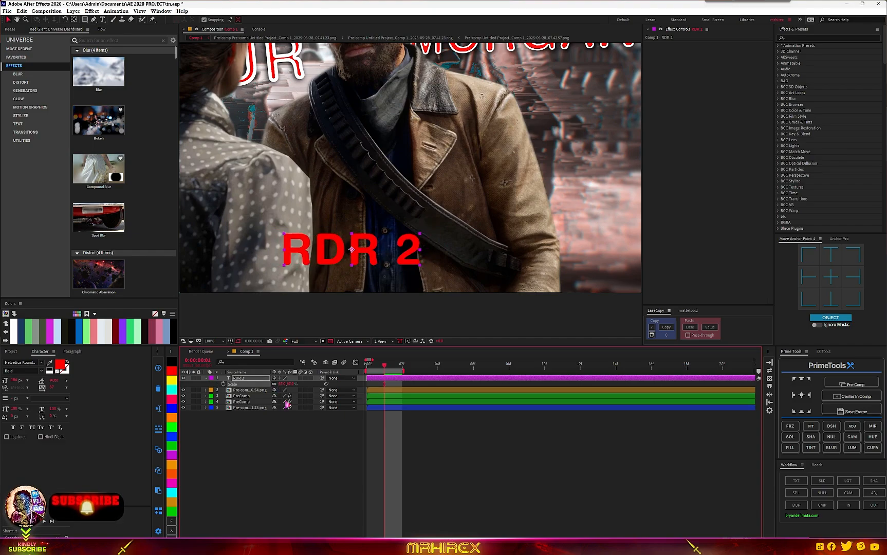
click(245, 378)
click(274, 430)
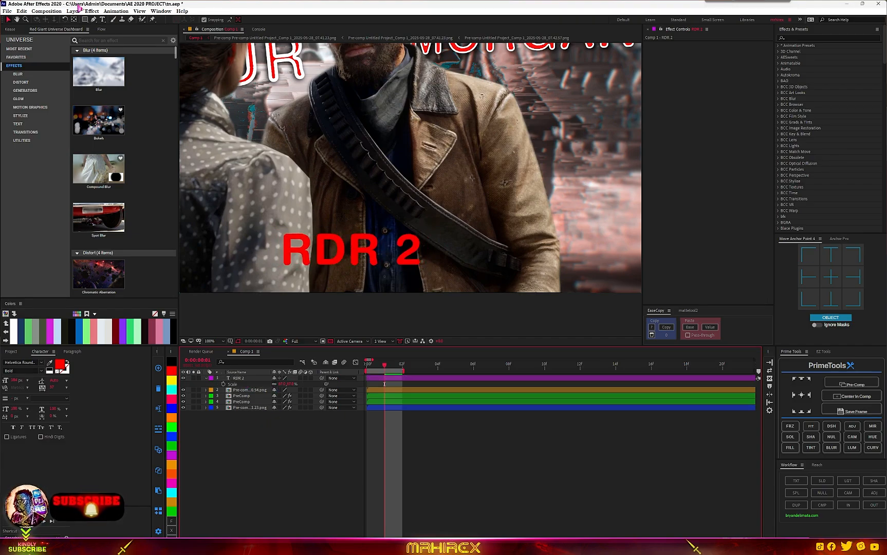
- Draw a thin white horizontal rectangle just to the right of the RDR 2 text with the Rectangle tool
click(85, 21)
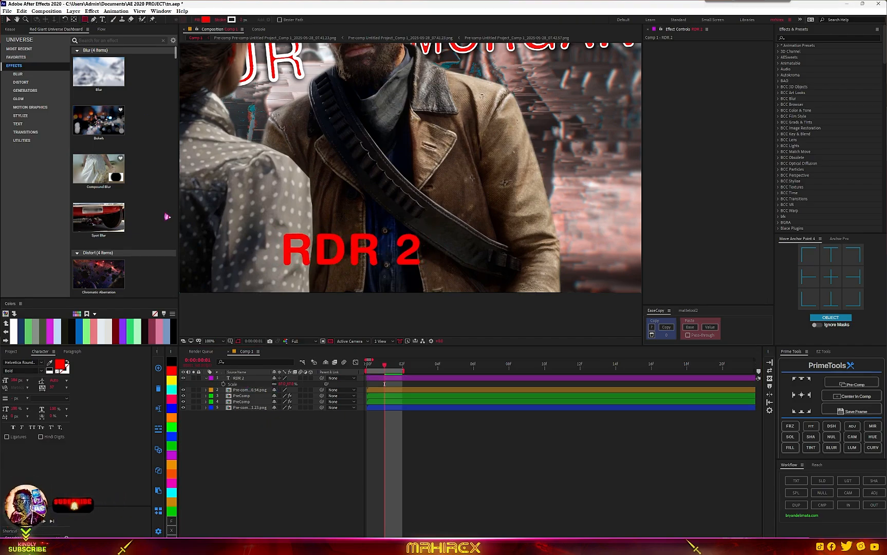
click(319, 438)
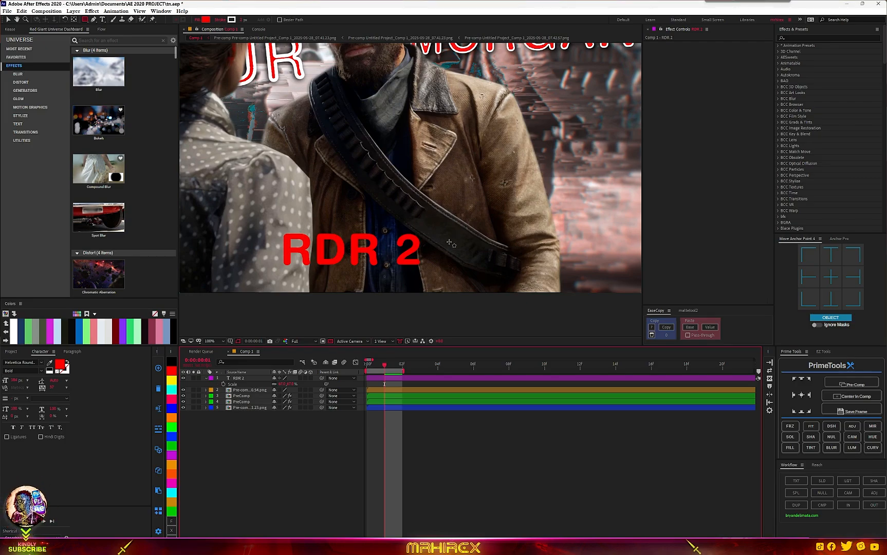
drag(442, 244, 497, 254)
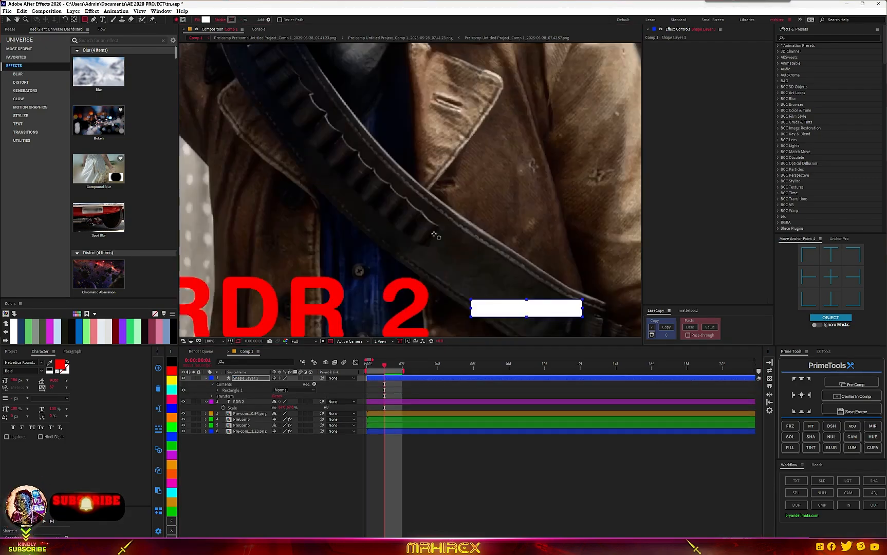
click(254, 384)
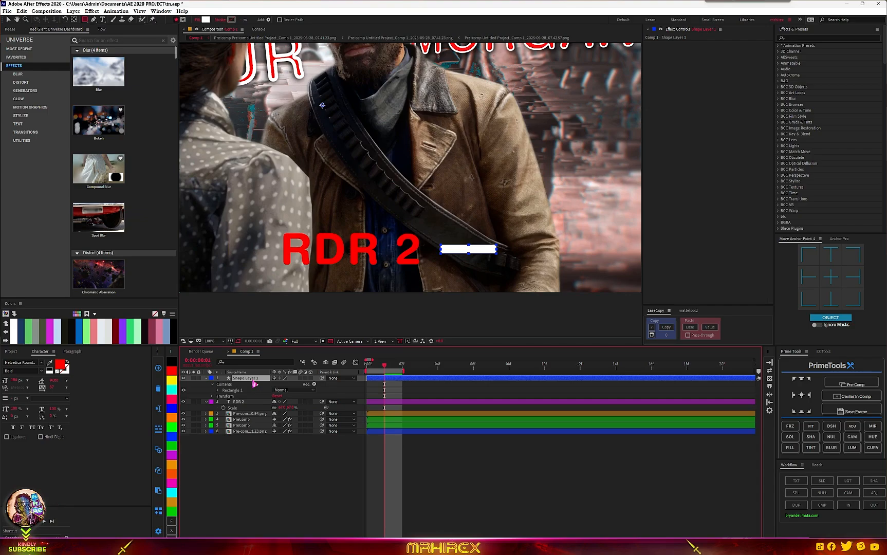
- Duplicate the rectangle shape layer and move the copy to the left side of the RDR 2 text
key(ctrl+d)
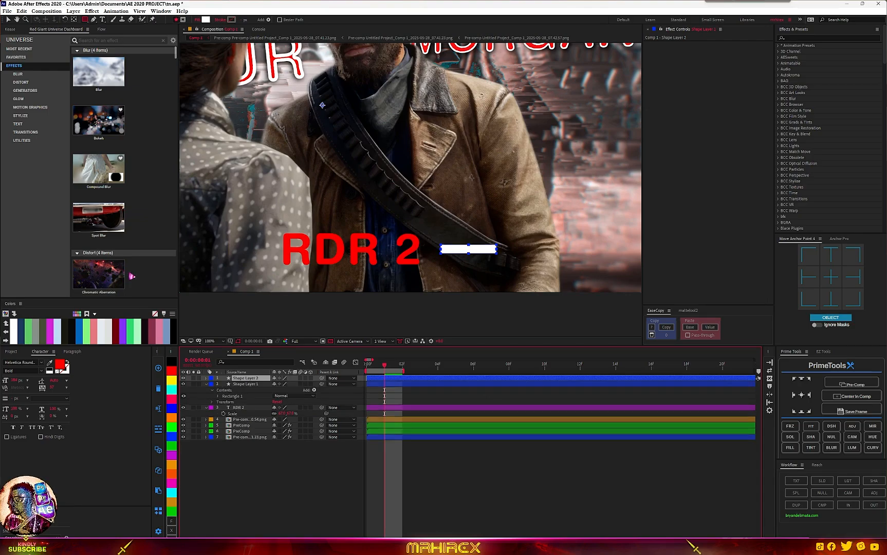
click(7, 19)
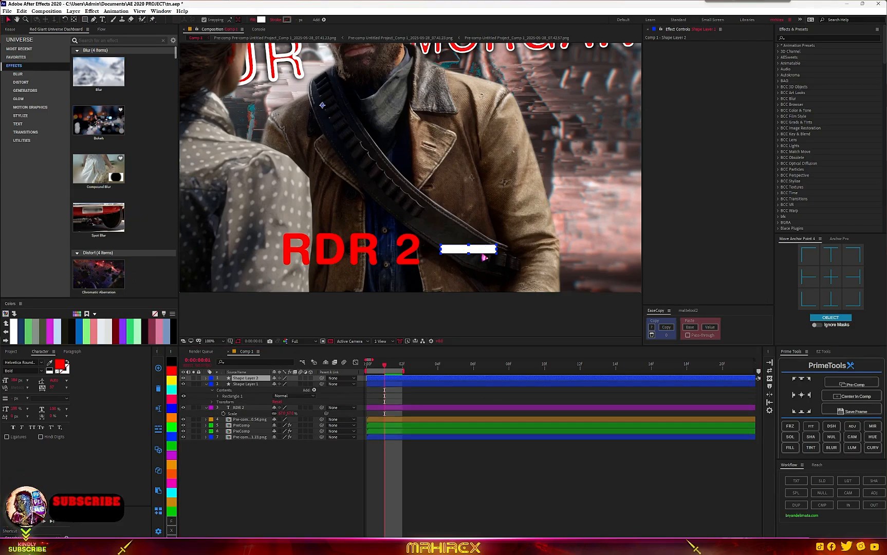
click(475, 250)
drag(475, 250, 234, 249)
scroll(411, 224, down, 3)
scroll(411, 224, up, 3)
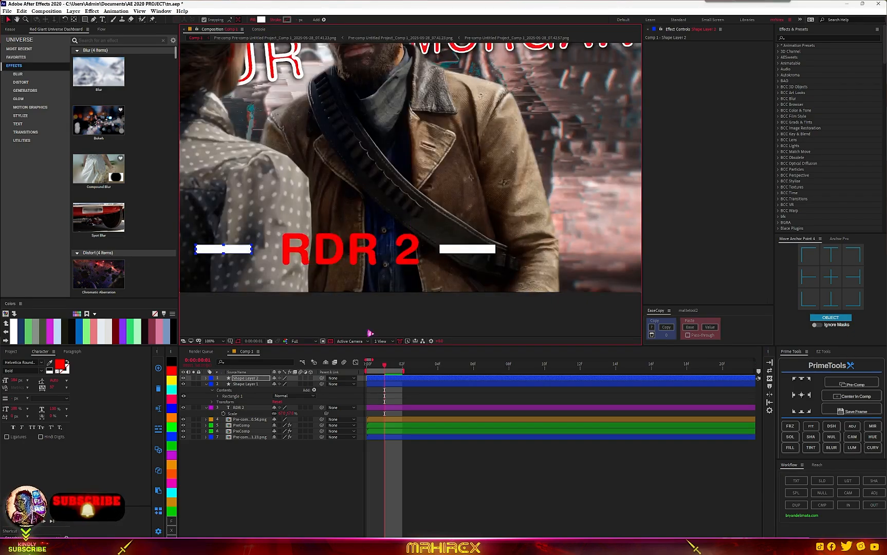
- Add a Stroke layer style to the RDR 2 text layer
click(366, 246)
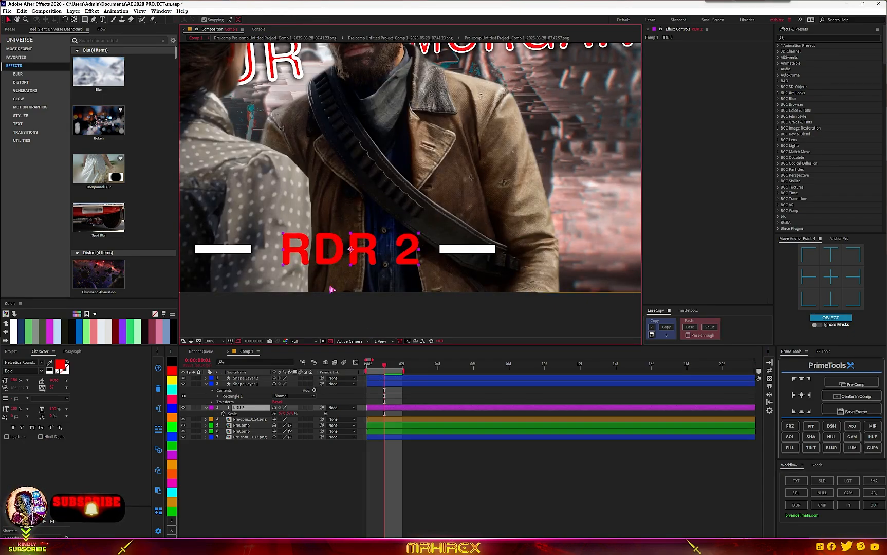
click(259, 413)
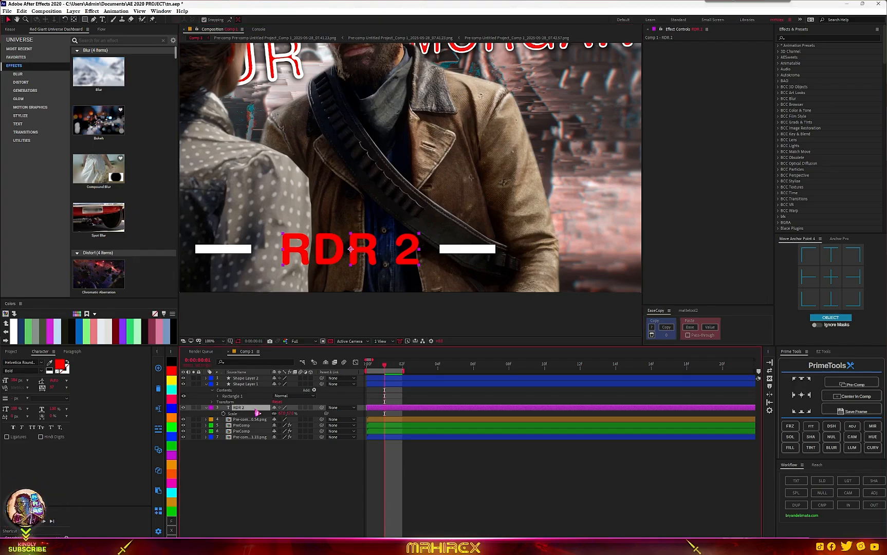
right_click(257, 409)
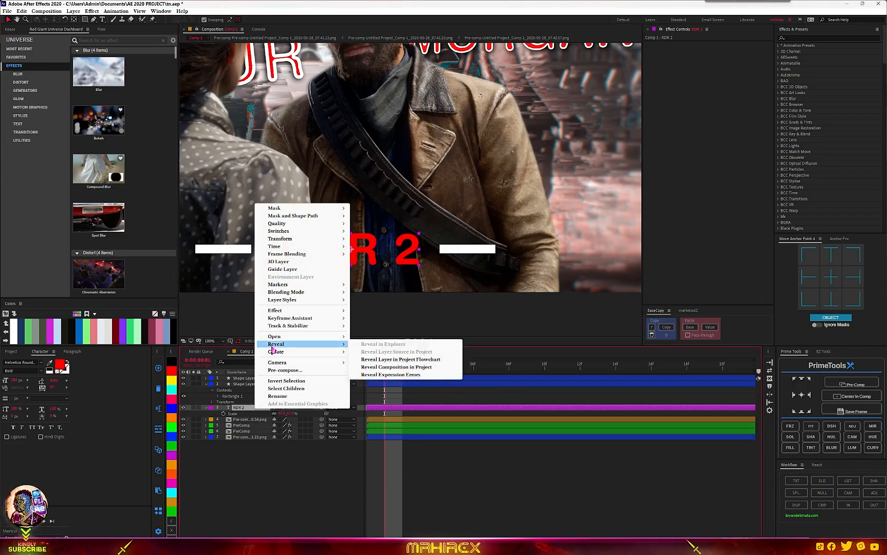
mouse_move(341, 303)
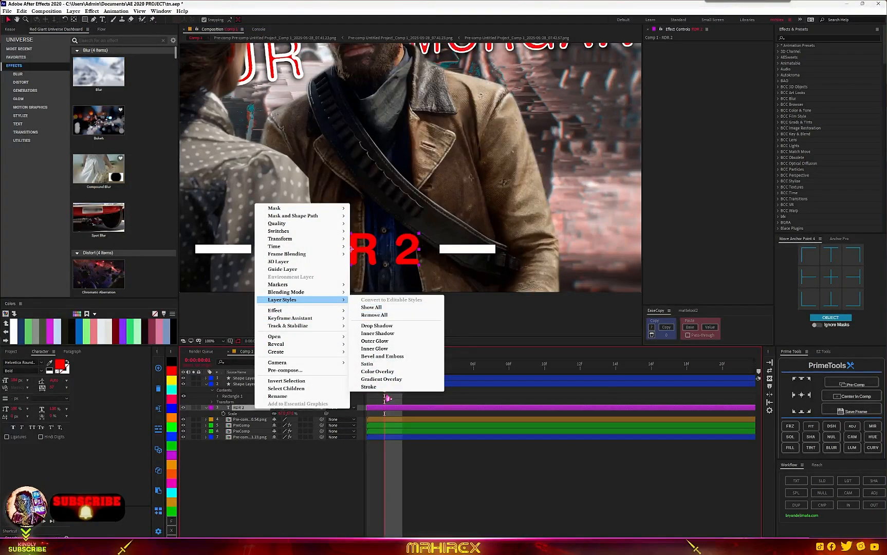
click(378, 386)
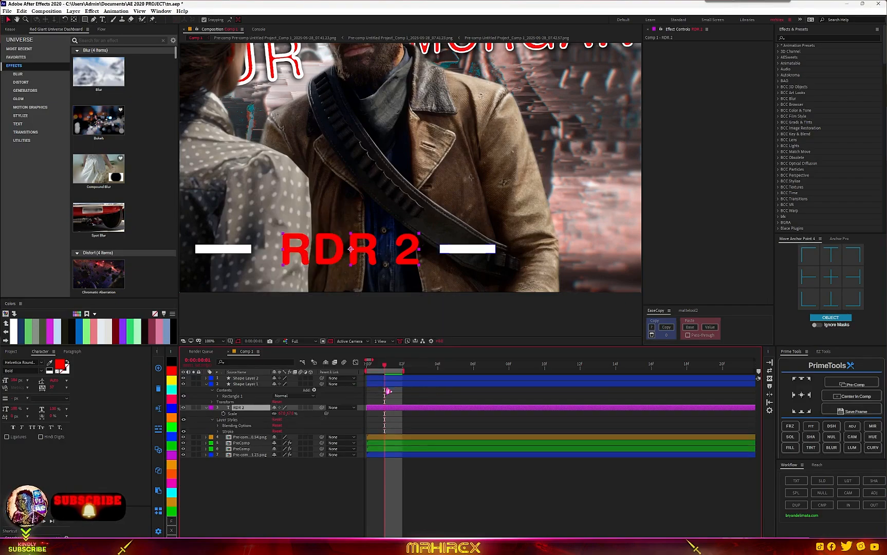
- Set the RDR 2 stroke colour to white and its position to Inside
click(219, 432)
click(276, 444)
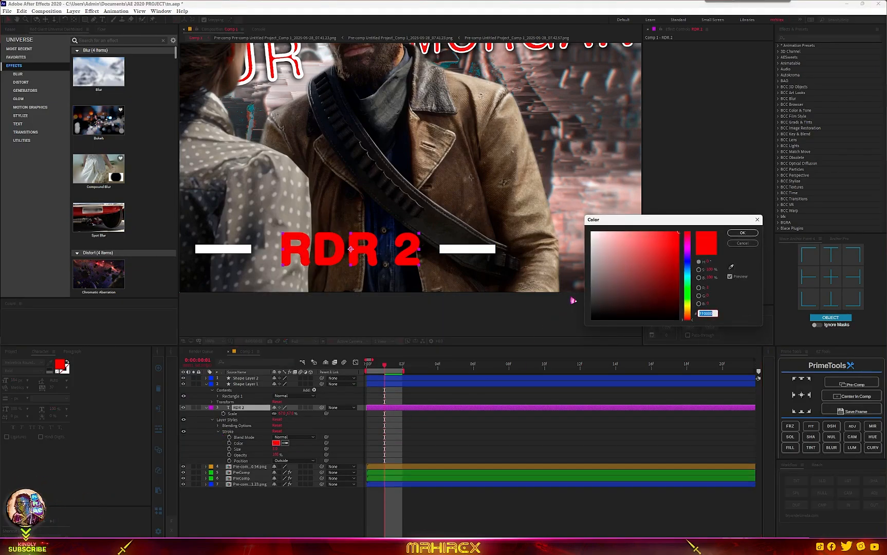
click(592, 232)
click(743, 233)
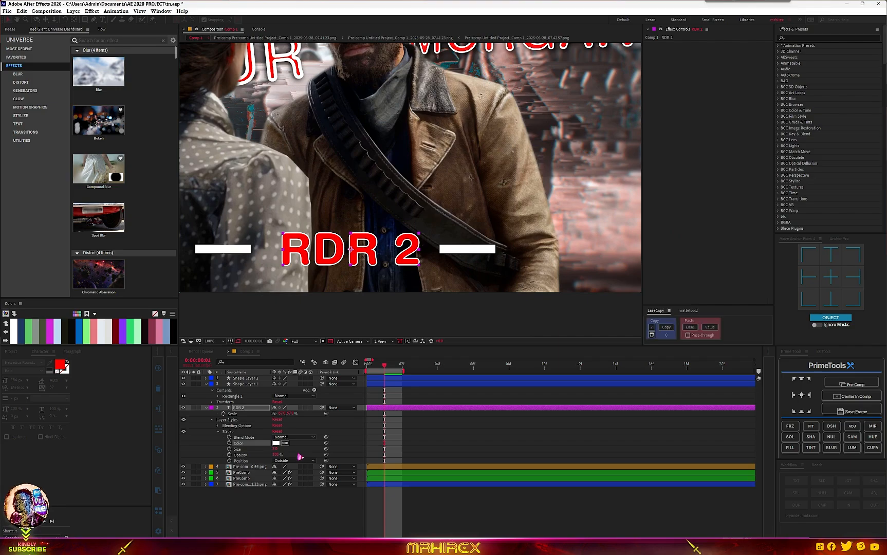
click(292, 460)
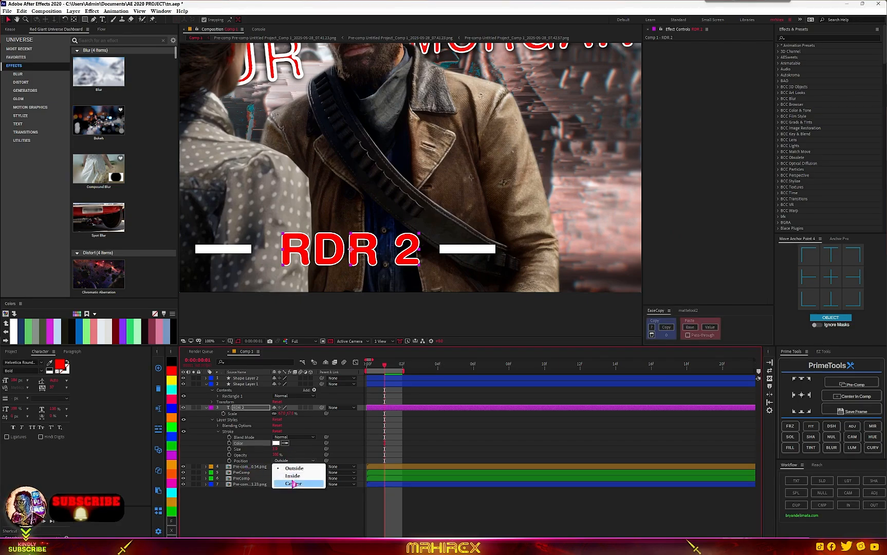
click(290, 475)
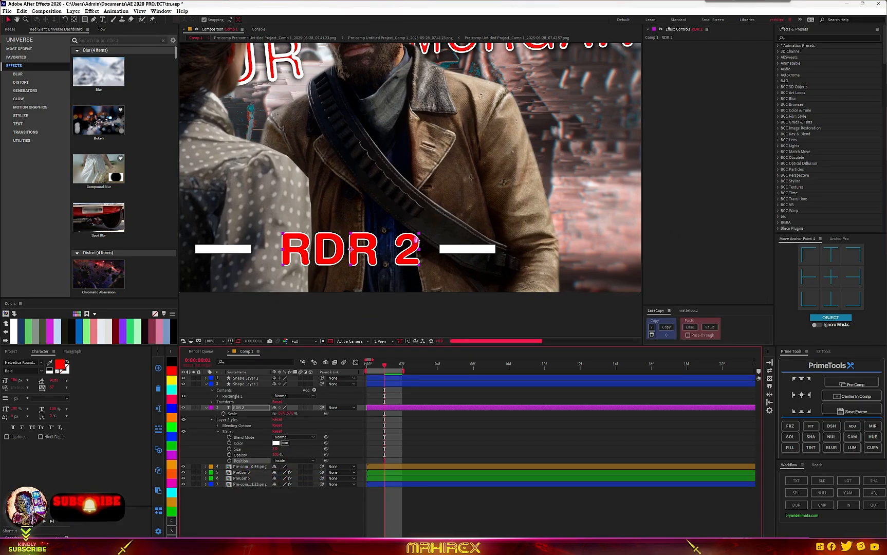
- Select both rectangle shape layers and precompose them into one precomp
scroll(419, 263, down, 4)
scroll(420, 212, up, 2)
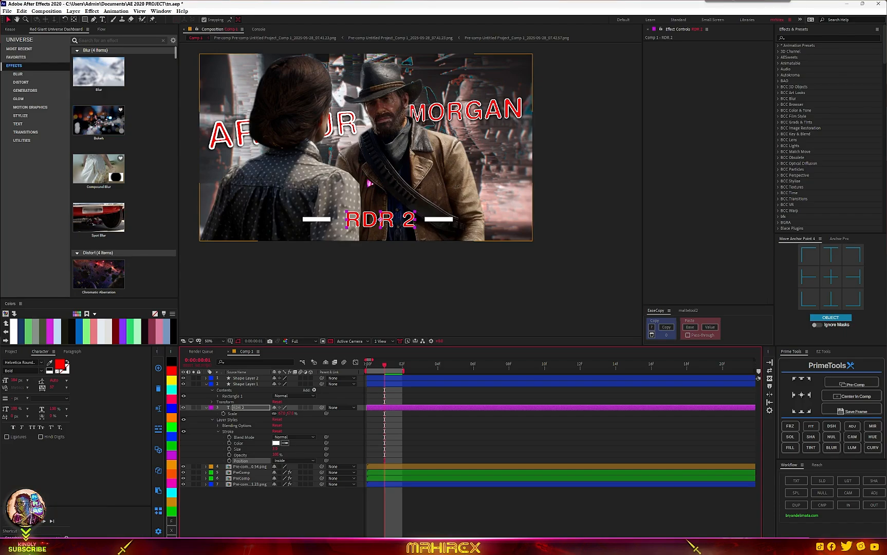
scroll(405, 191, up, 2)
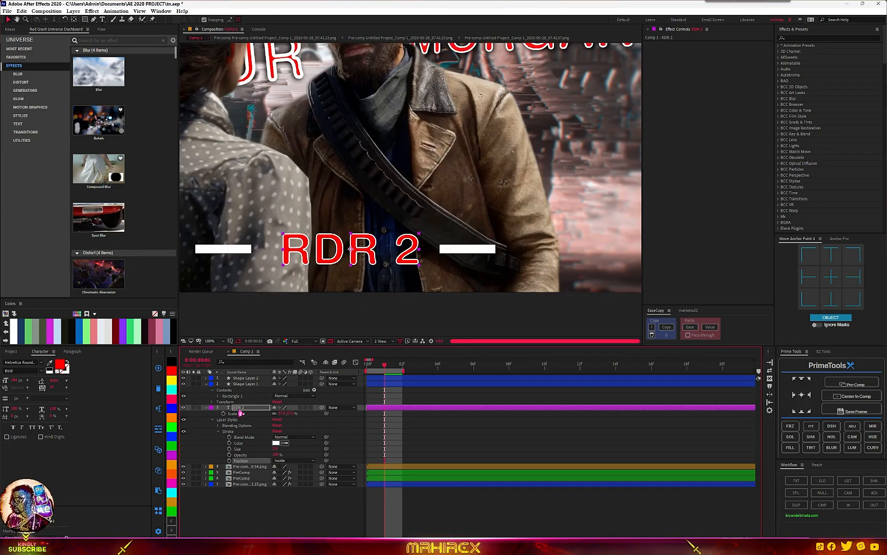
click(206, 408)
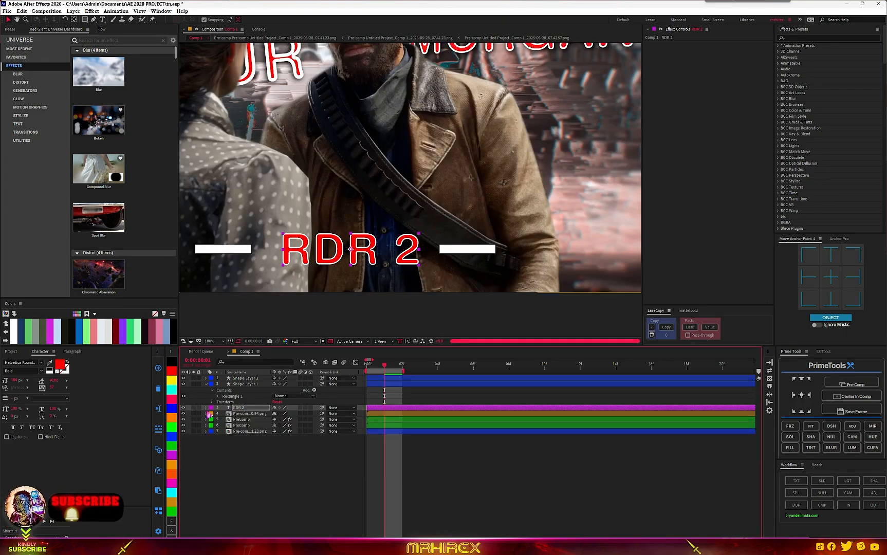
click(250, 384)
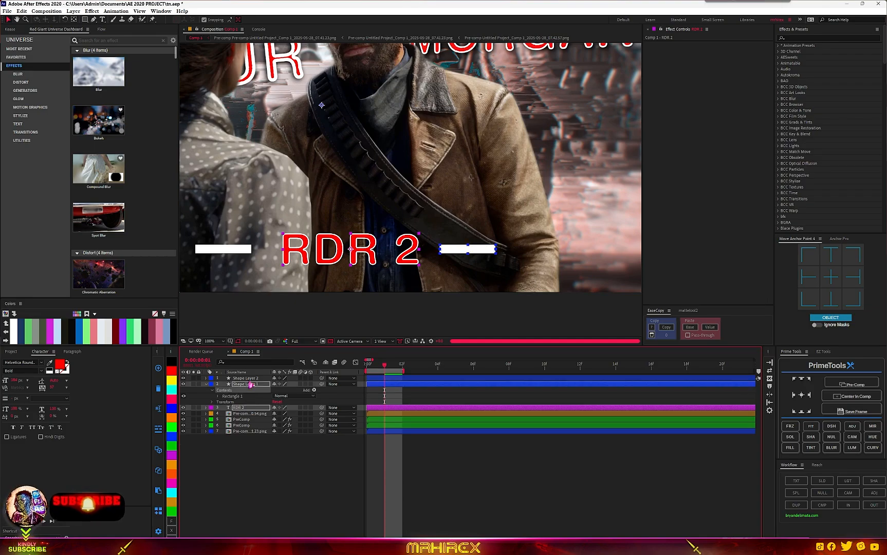
shift+click(250, 379)
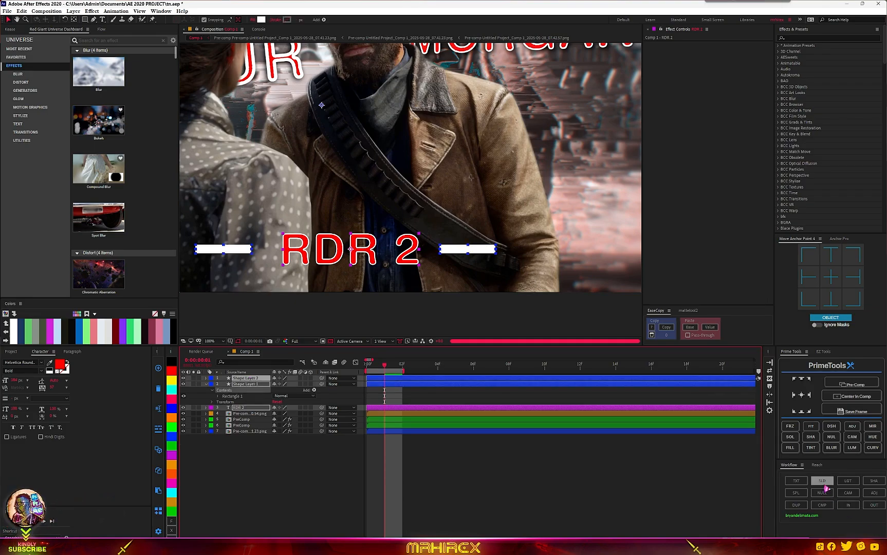
click(821, 504)
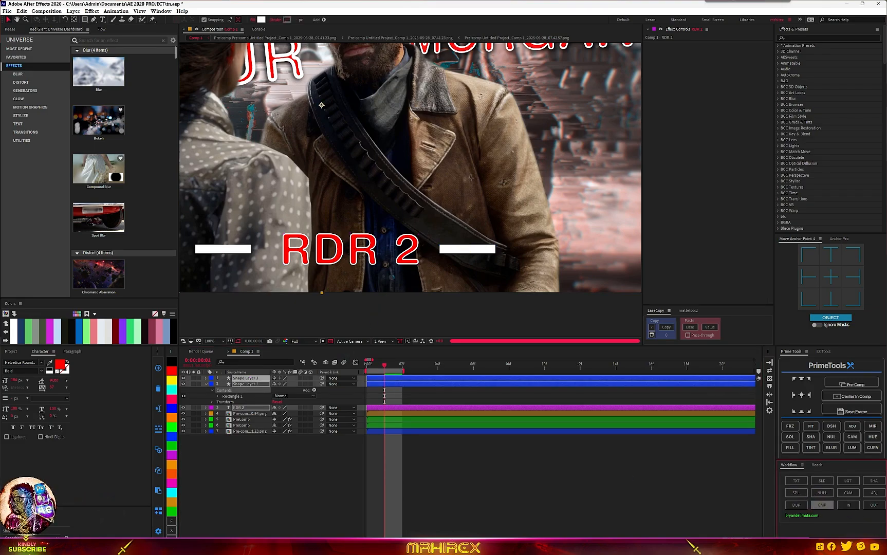
- Apply the Bevel Alpha effect to the rectangles' precomp
key(ctrl+space)
text(bevel)
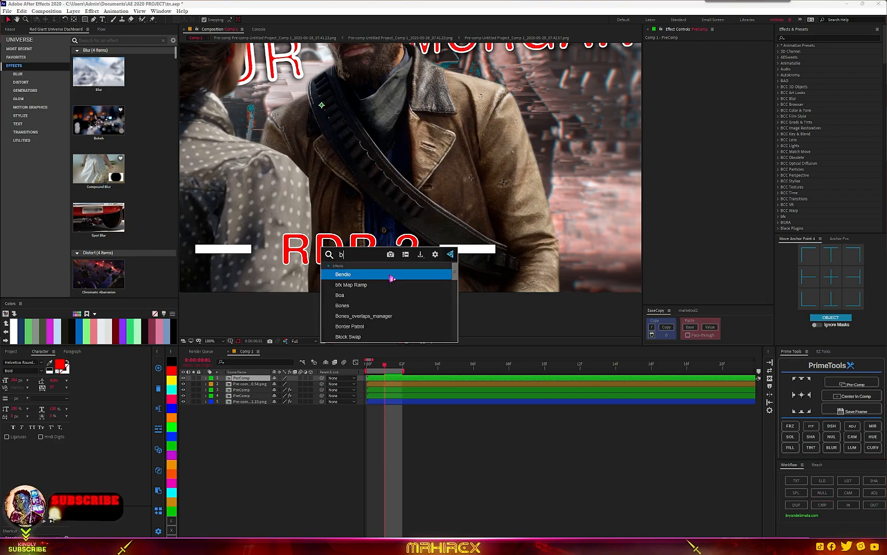
click(392, 278)
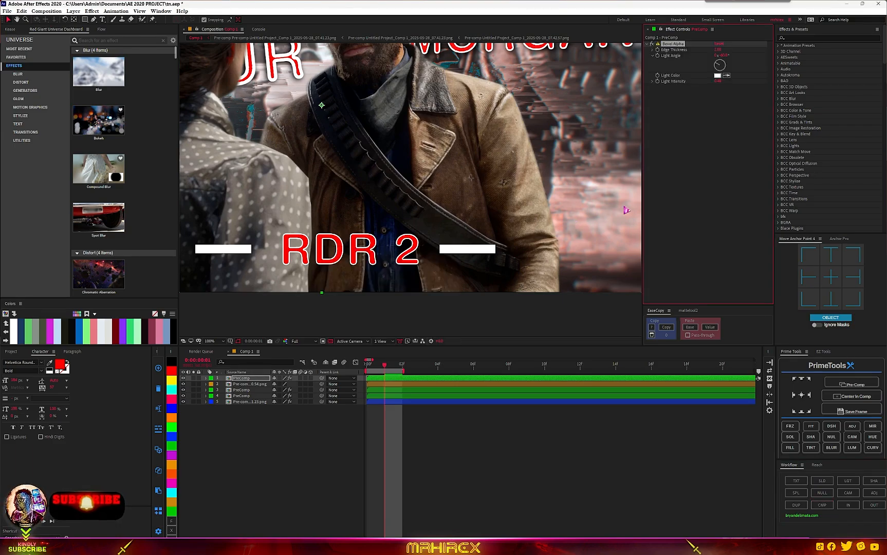
key(ctrl+space)
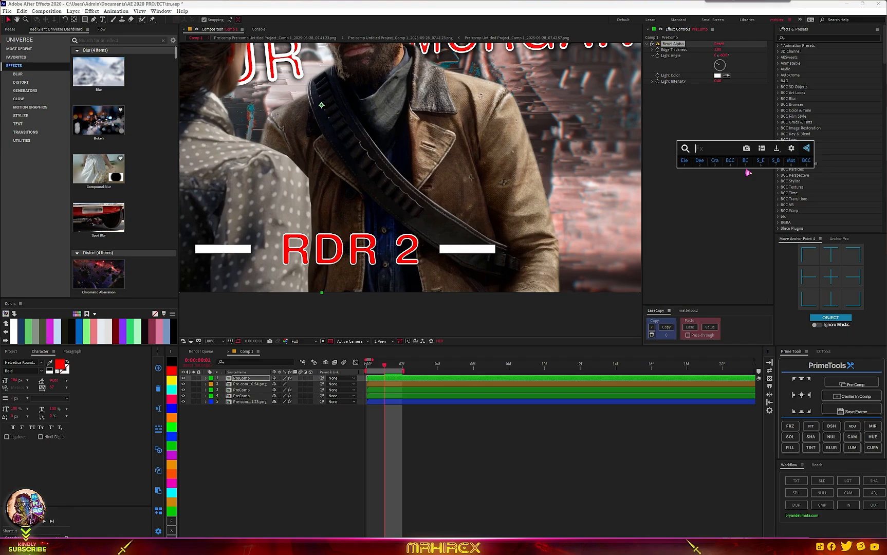
click(671, 44)
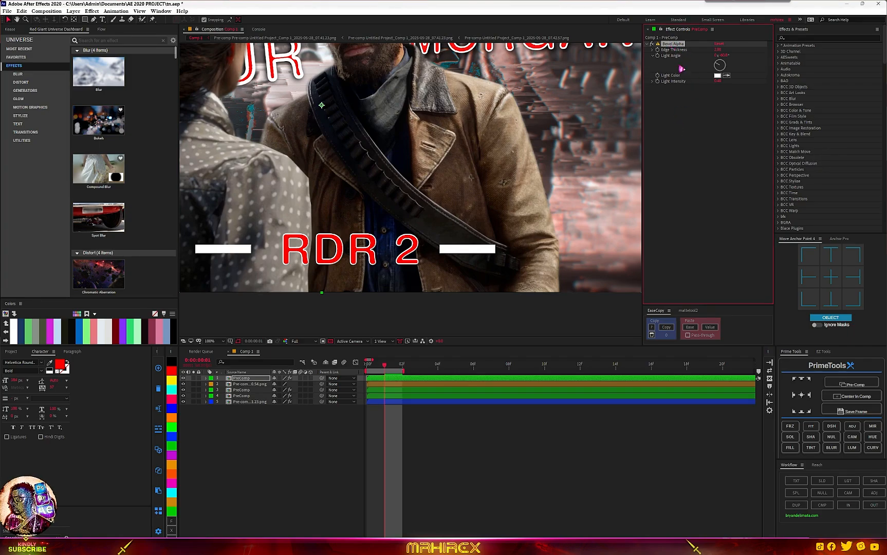
- Apply a Drop Shadow effect to the rectangles' precomp
key(ctrl+space)
text(drop)
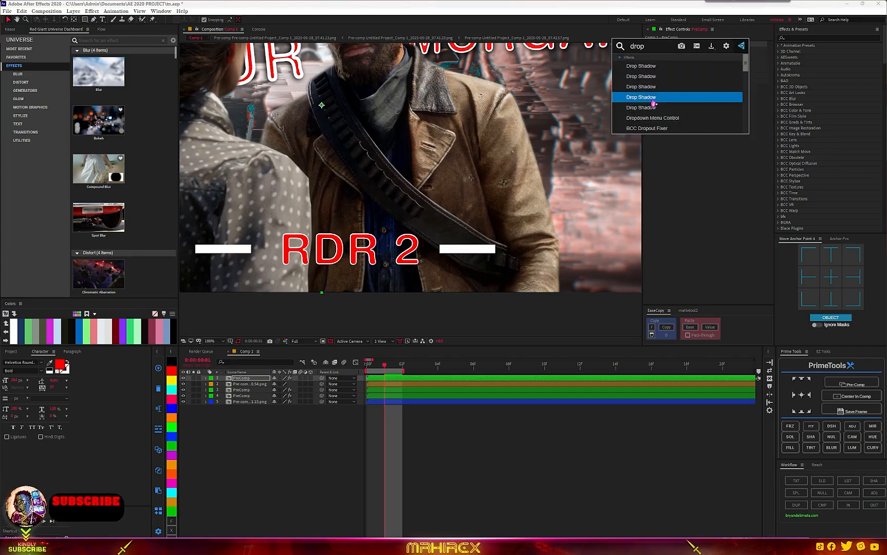
click(652, 102)
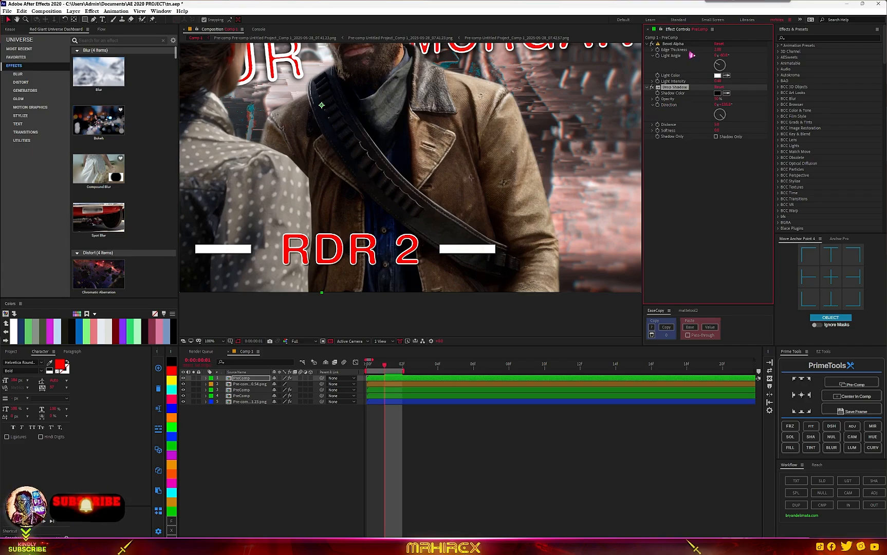
- Set the Bevel Alpha edge thickness on the precomp to 4
click(718, 50)
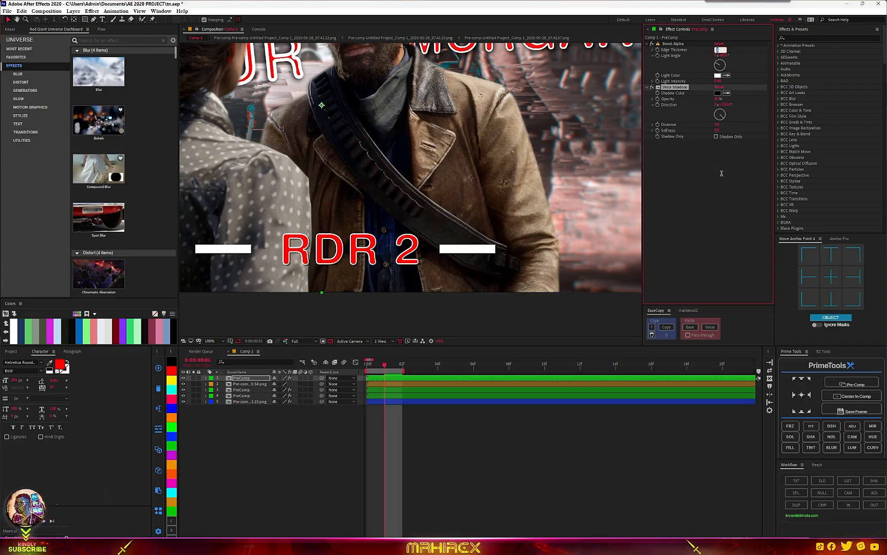
text(4)
key(Return)
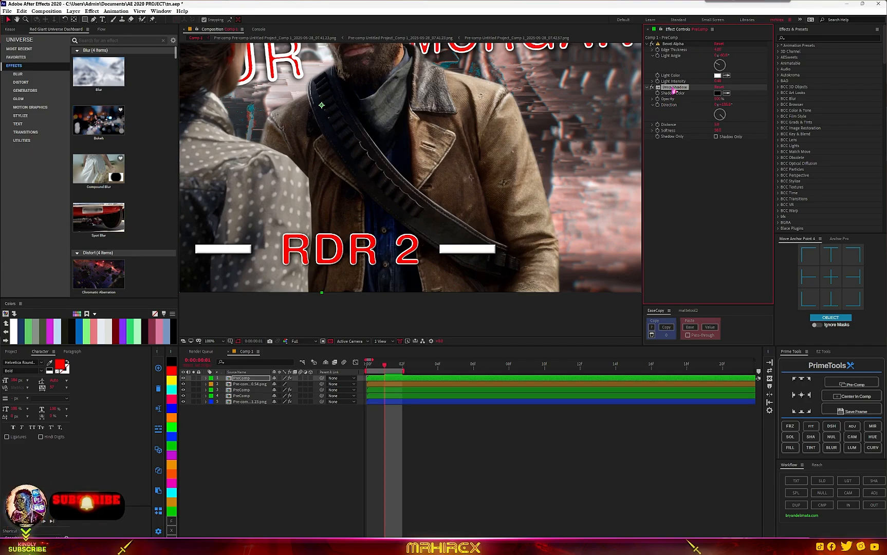
- Duplicate the Drop Shadow effect on the rectangles' precomp
key(ctrl+d)
scroll(498, 219, down, 2)
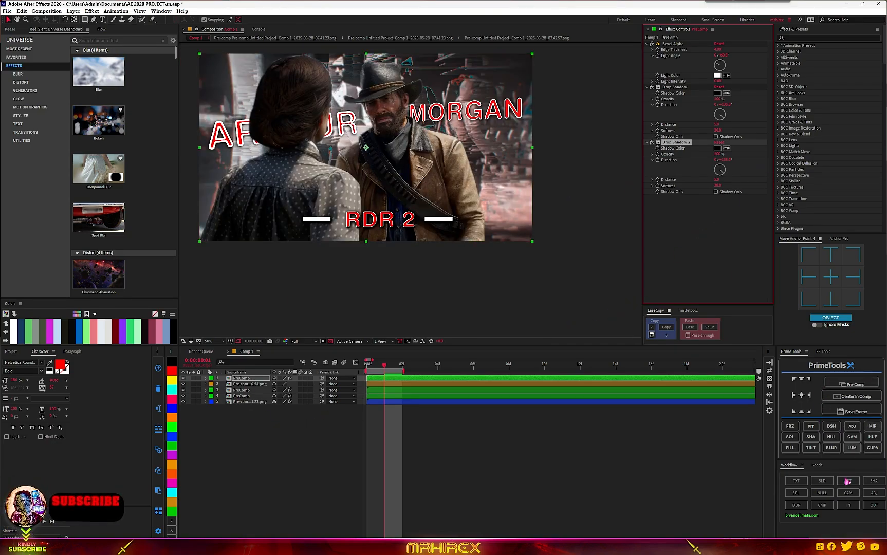
- Set the top precomp layer's label colour to red
click(827, 505)
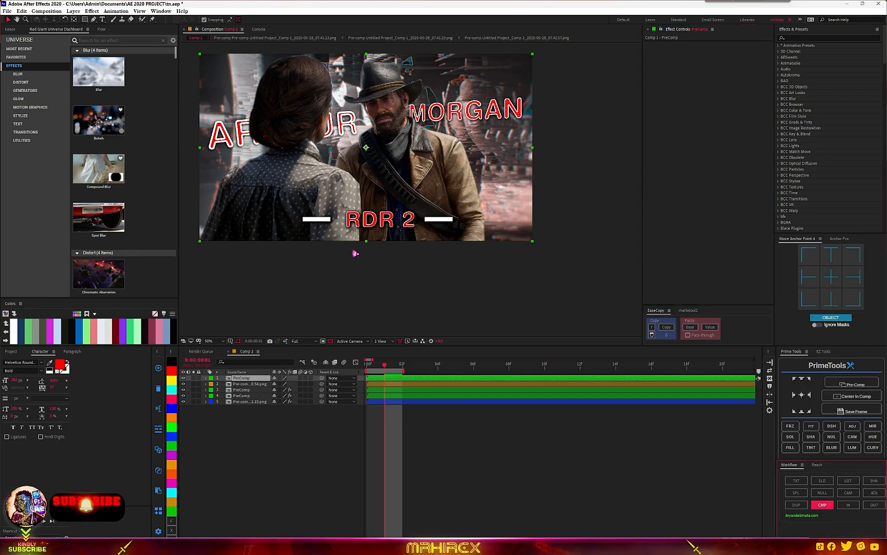
click(170, 401)
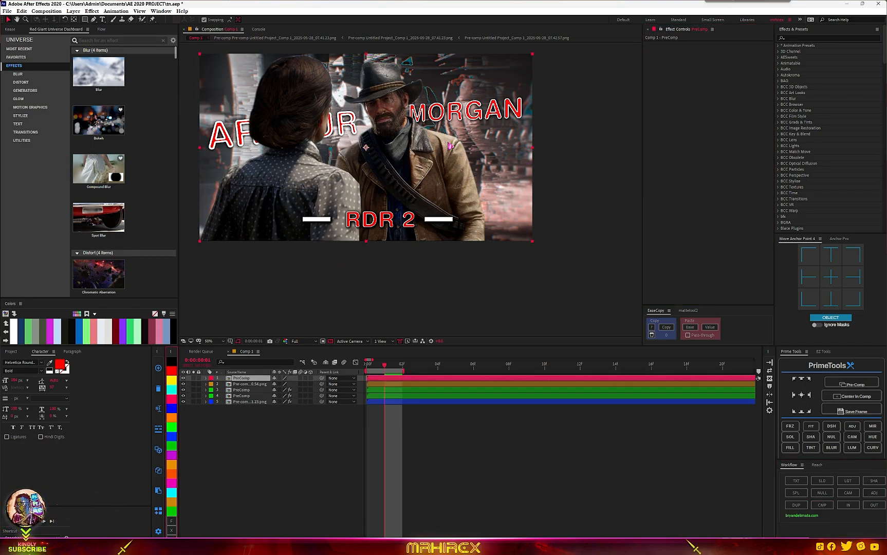
- Apply Deep Glow 2 to the top precomp and lower its glow exposure
key(ctrl+space)
text(deep)
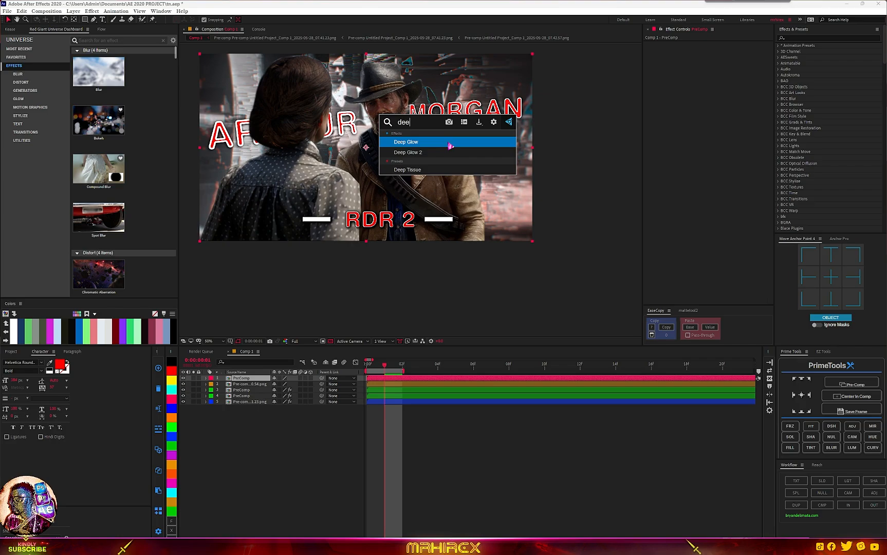
click(448, 153)
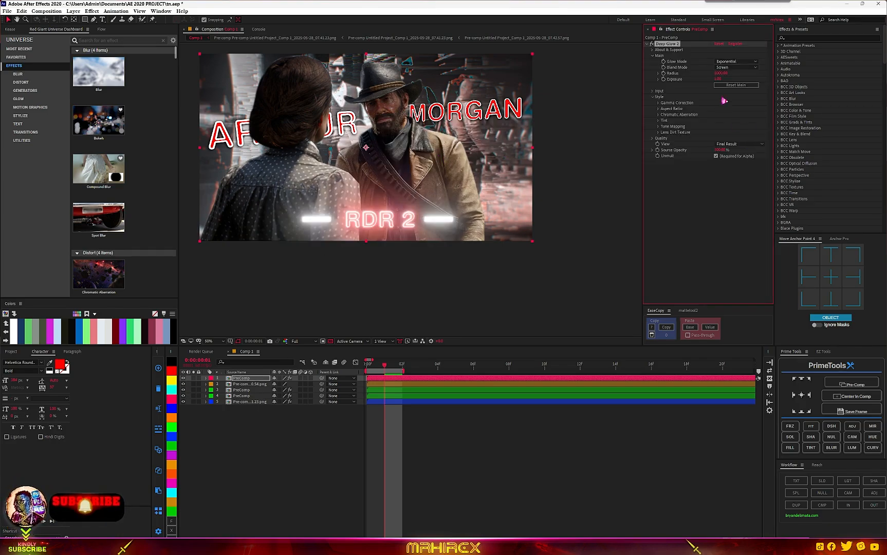
drag(717, 79, 591, 97)
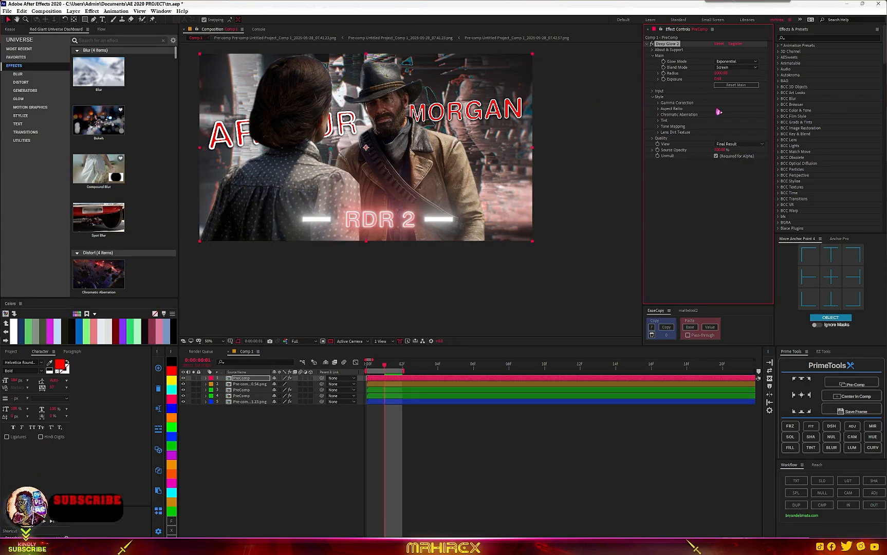
drag(716, 80, 679, 81)
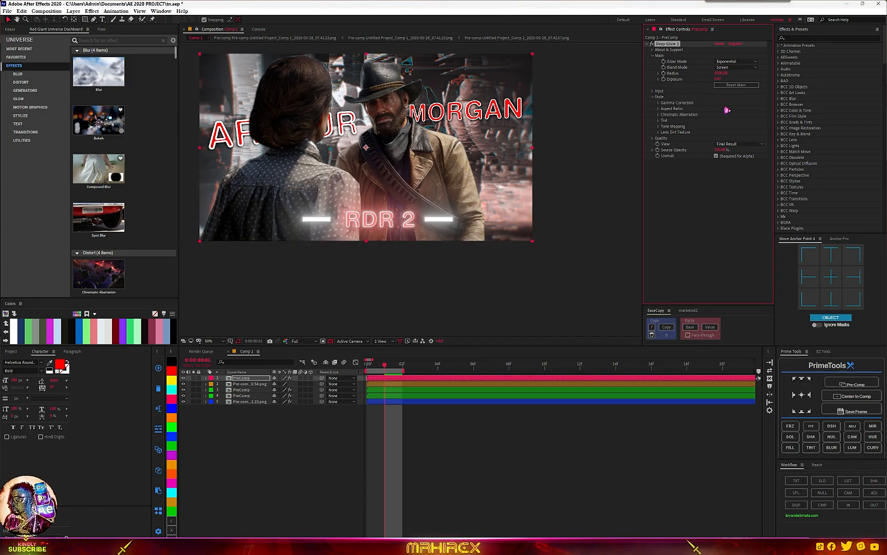
scroll(426, 233, up, 6)
scroll(426, 232, down, 4)
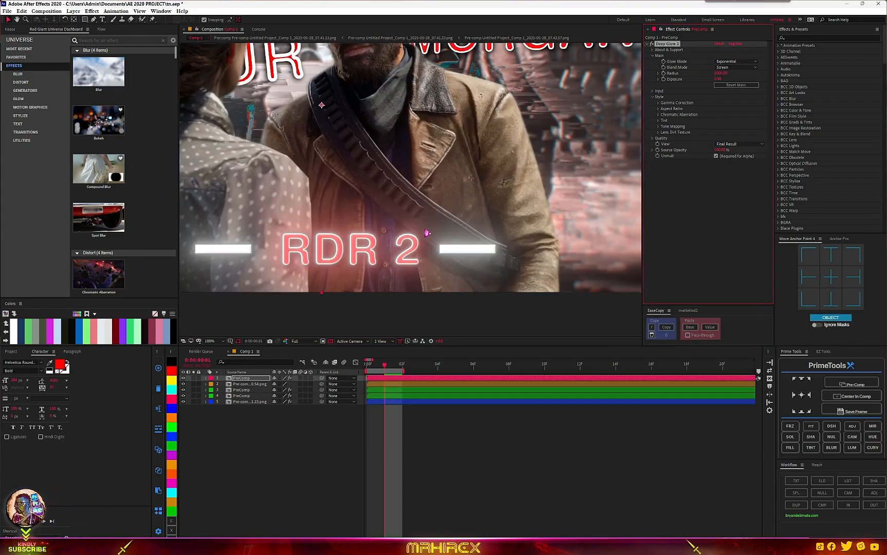
scroll(426, 233, down, 2)
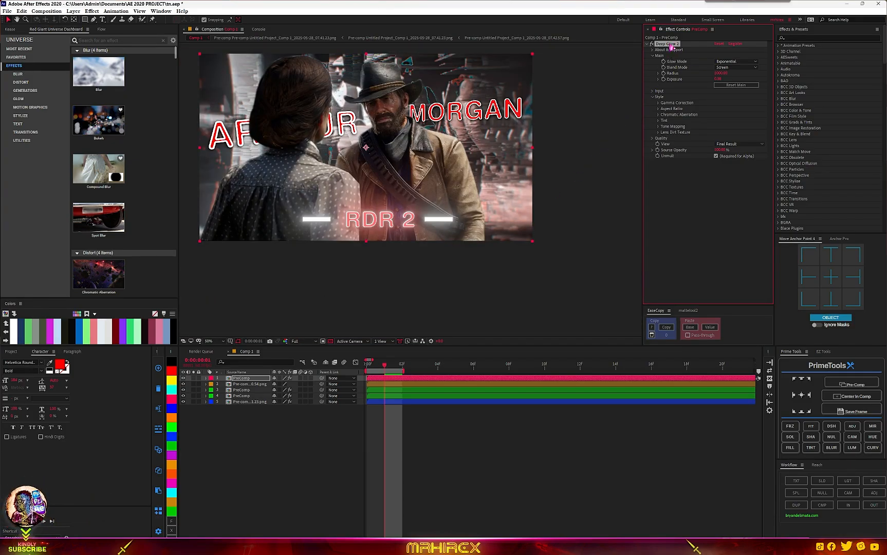
- Paste the Deep Glow effect onto the two other PreComp text layers
click(245, 391)
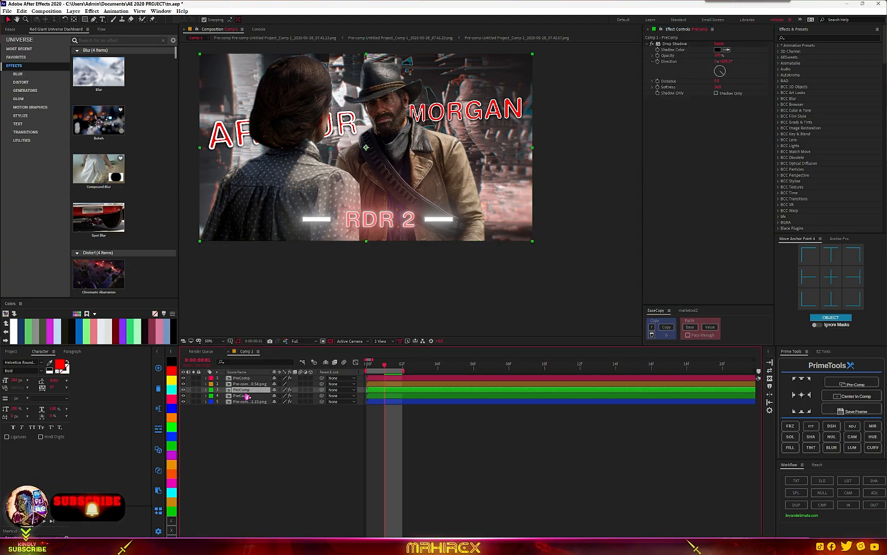
key(ctrl+v)
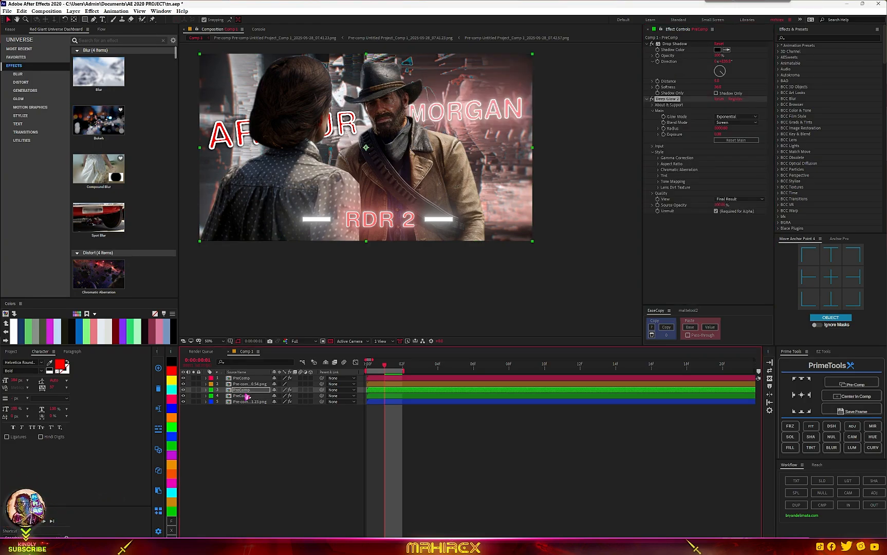
click(246, 396)
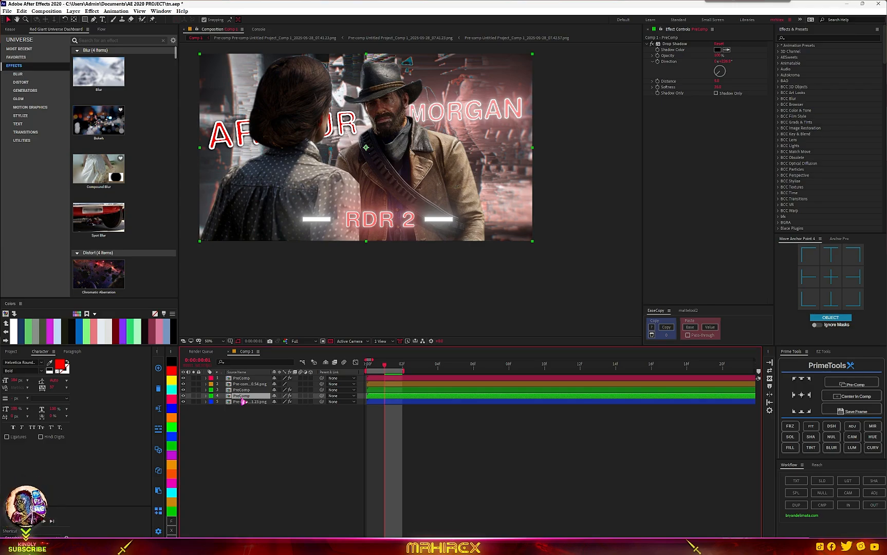
key(ctrl+v)
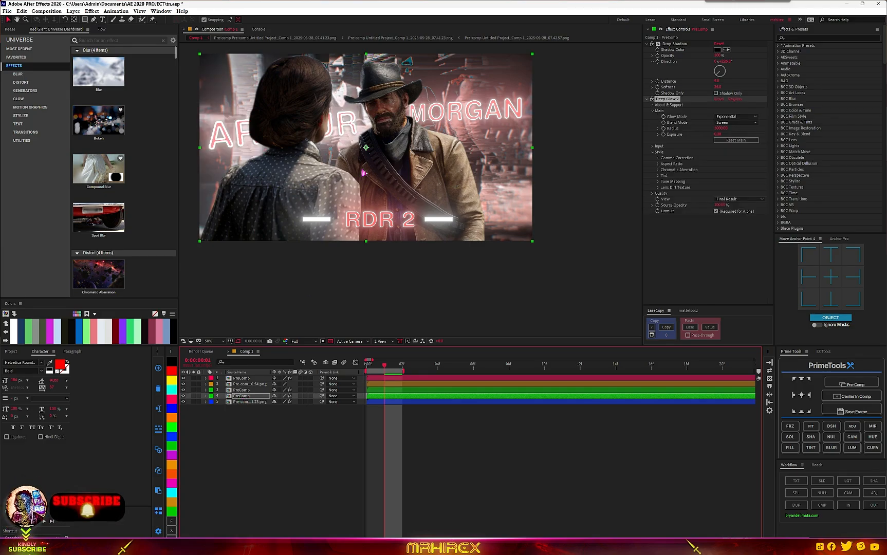
scroll(365, 173, down, 2)
scroll(365, 173, up, 4)
scroll(432, 173, down, 4)
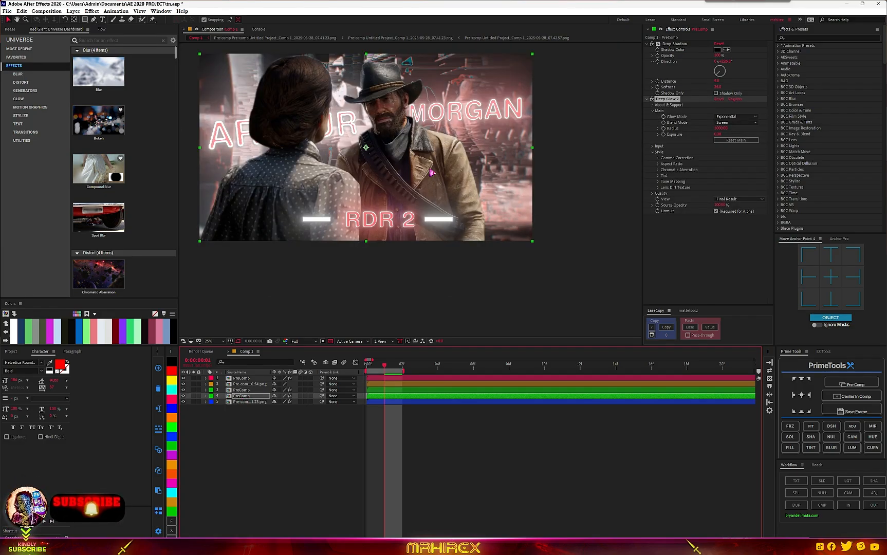
scroll(432, 172, up, 4)
scroll(430, 192, down, 2)
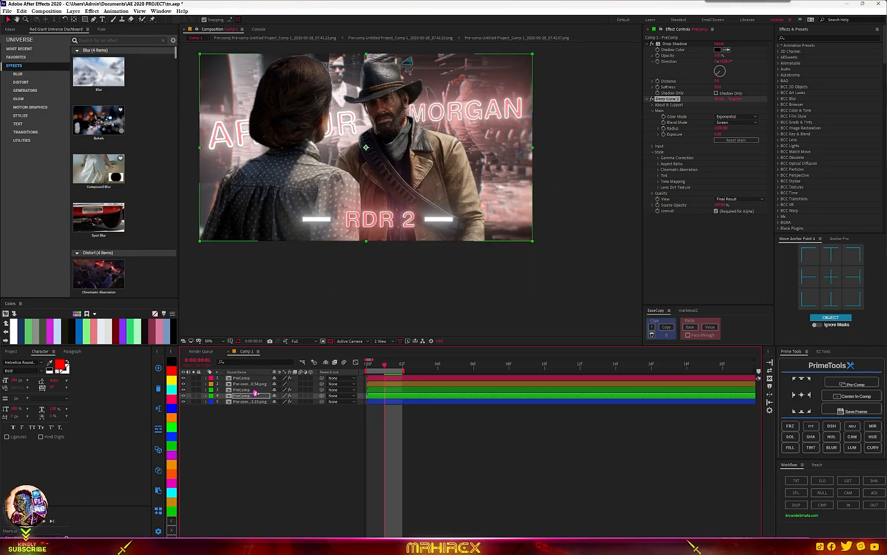
- Add the FREE Blood Drizzle snapshot image from the project into the comp beneath the text precomps
click(12, 352)
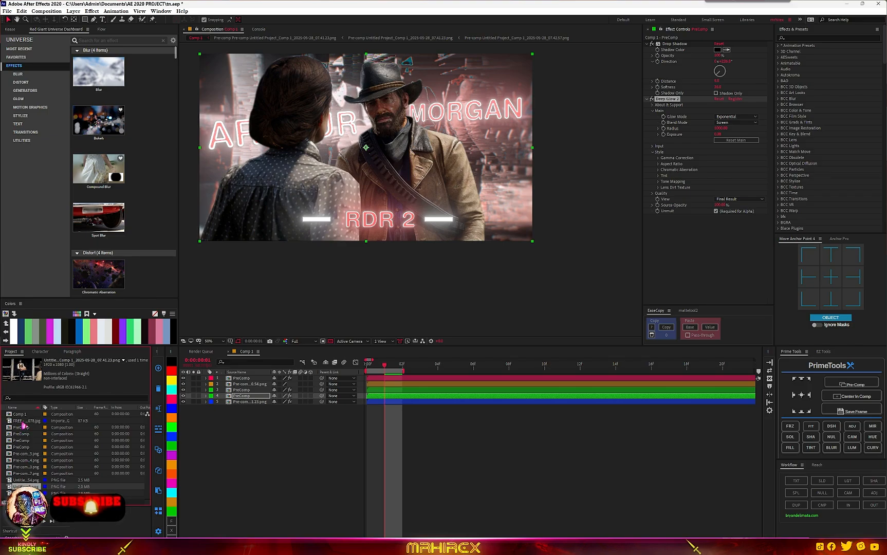
click(25, 420)
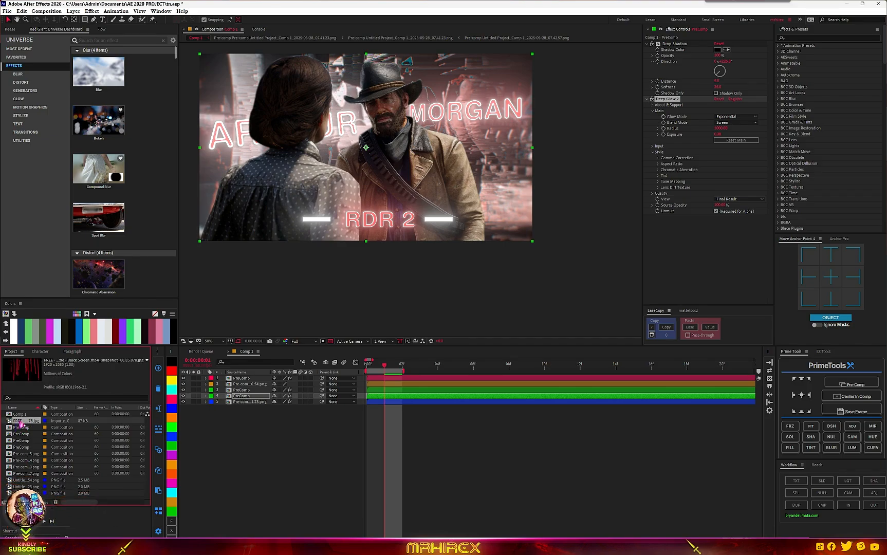
drag(58, 422, 260, 454)
drag(243, 411, 242, 409)
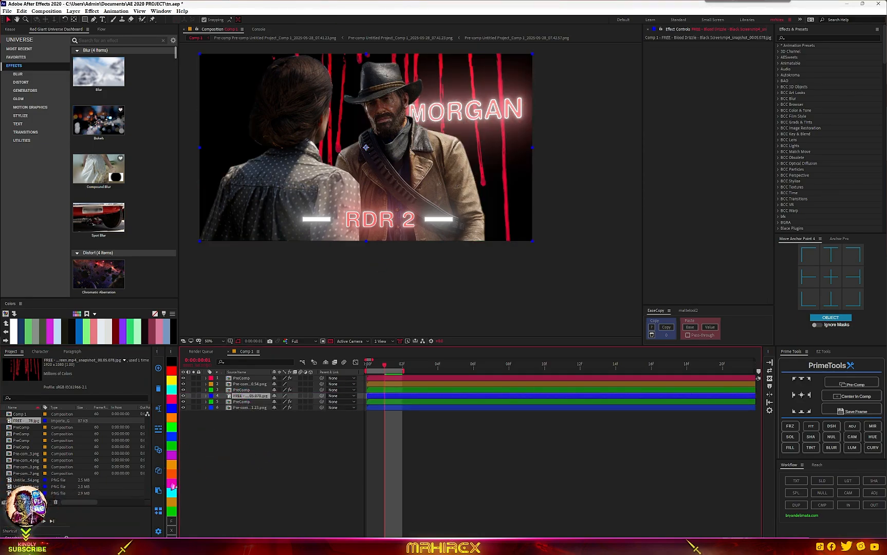
- Label the Blood Drizzle layer cyan and apply the UnMult effect to it
click(175, 495)
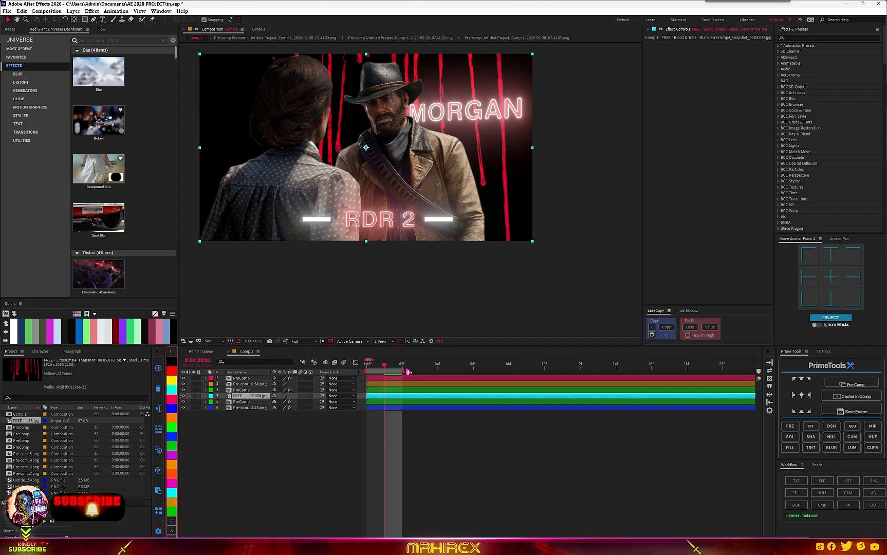
key(ctrl+space)
text(unm)
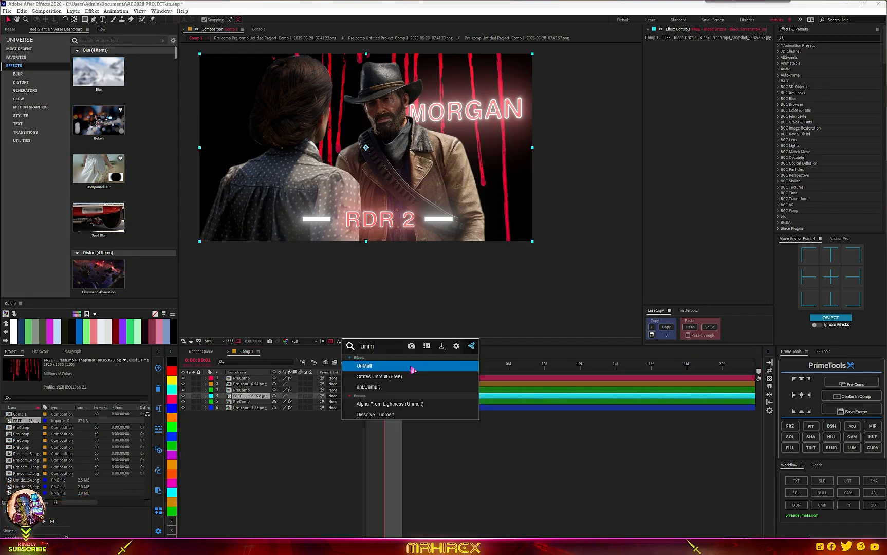
click(381, 367)
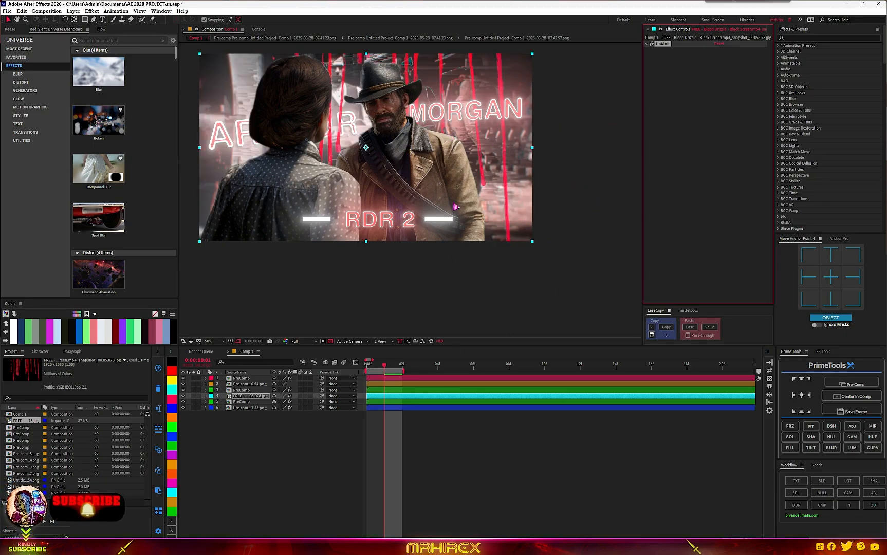
- Try the Blood Drizzle layer in Screen blend mode with UnMult switched off
drag(390, 111, 402, 185)
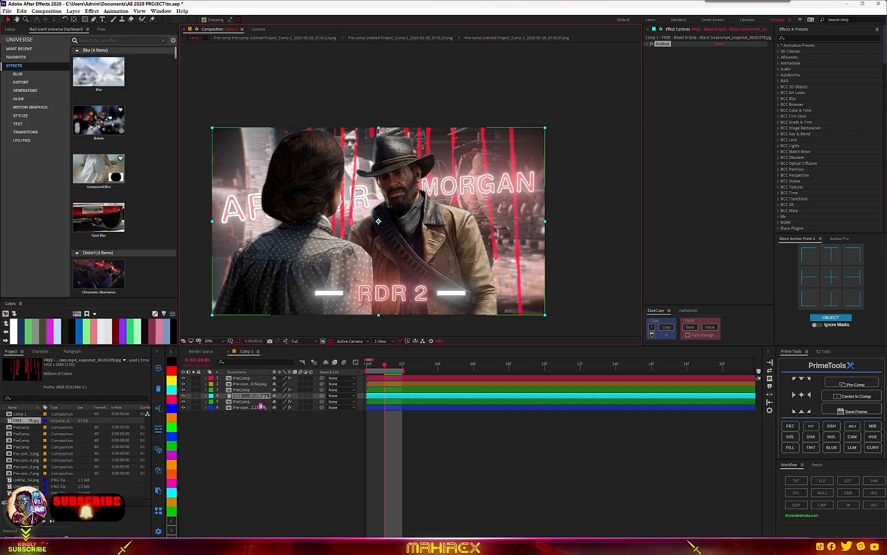
click(651, 44)
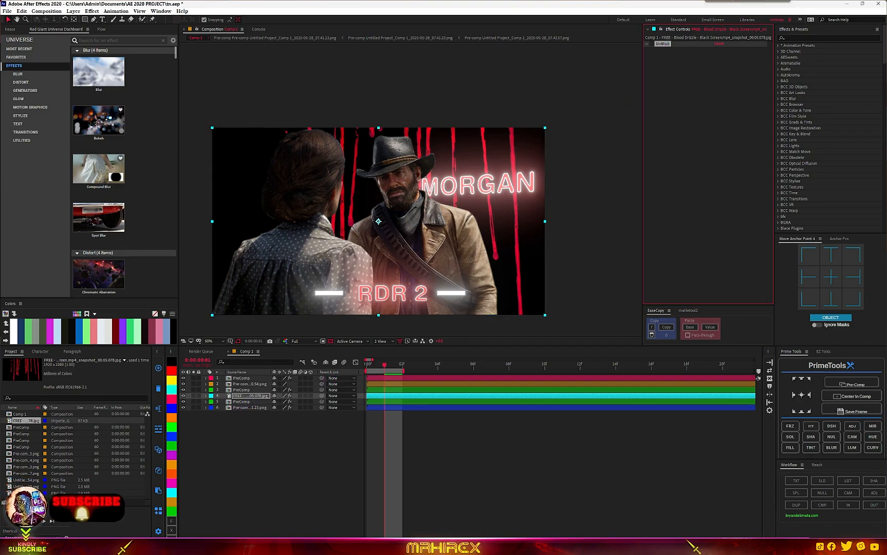
mouse_move(285, 546)
click(233, 477)
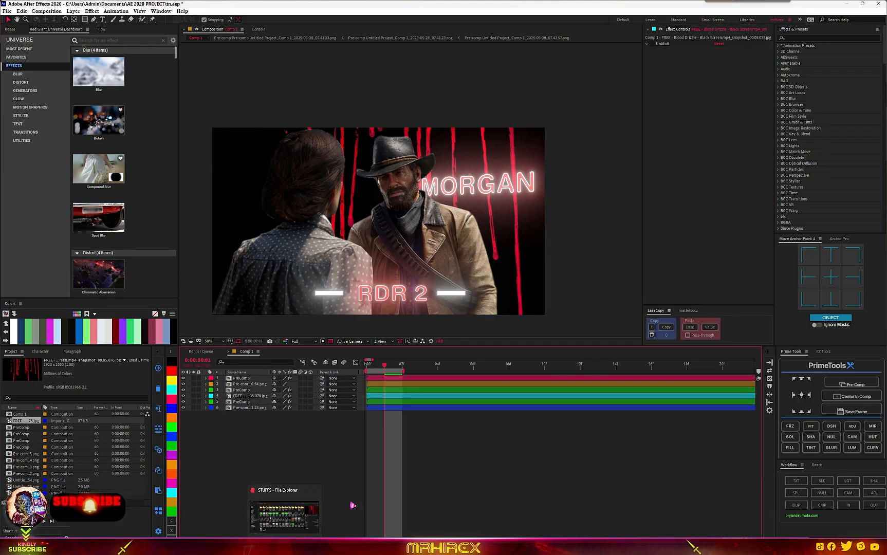
key(F4)
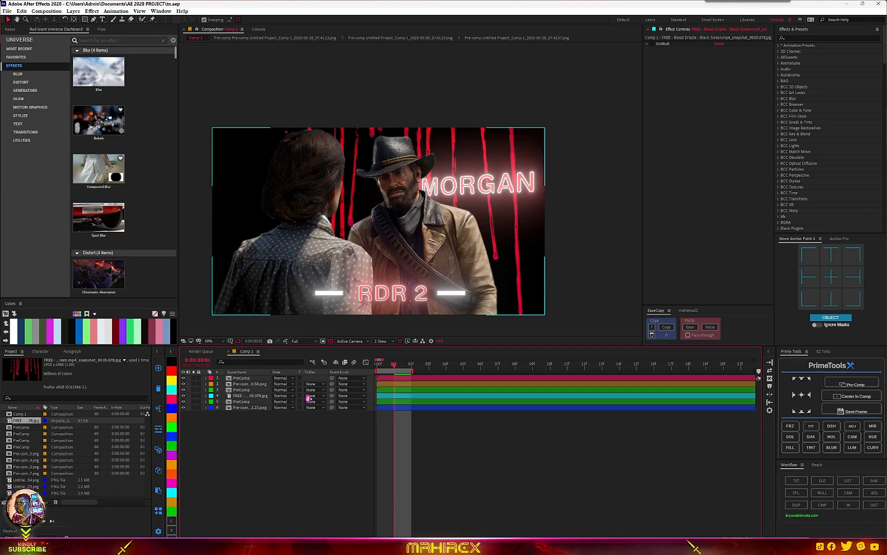
click(280, 402)
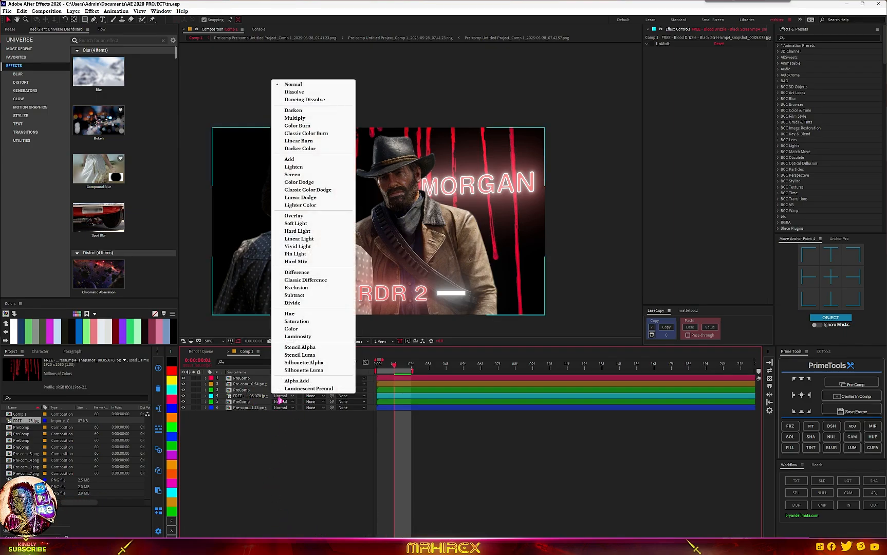
click(306, 176)
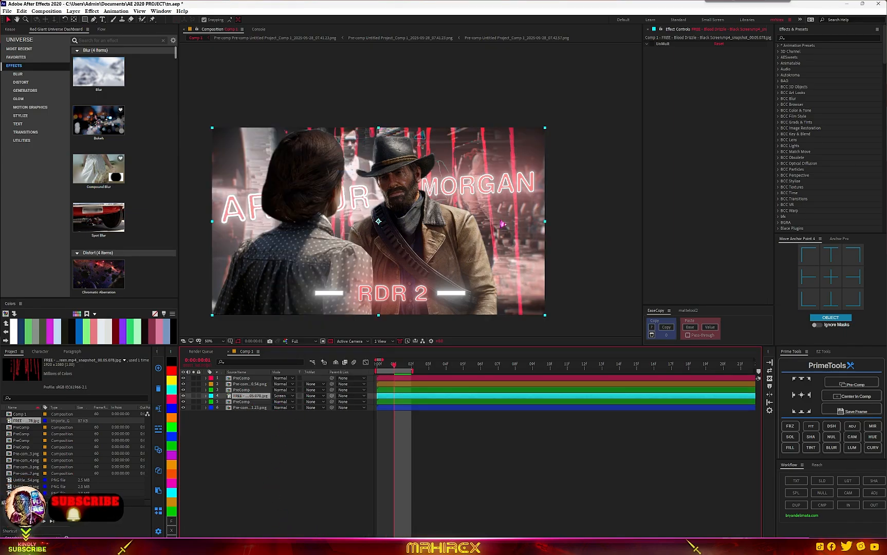
- Switch UnMult back on and set the Blood Drizzle layer's blend mode to Normal
click(656, 48)
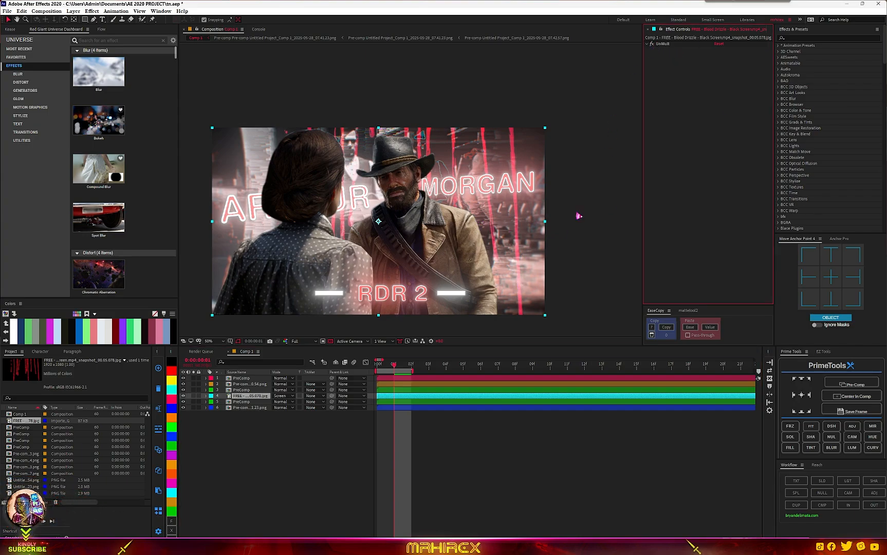
click(284, 396)
click(303, 84)
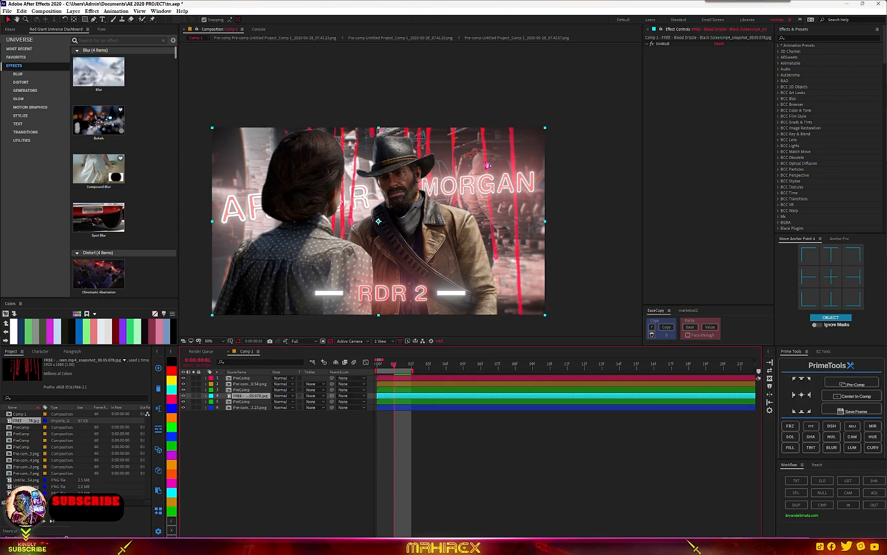
- Precompose the Blood Drizzle layer with its UnMult effect
scroll(487, 165, up, 2)
click(662, 44)
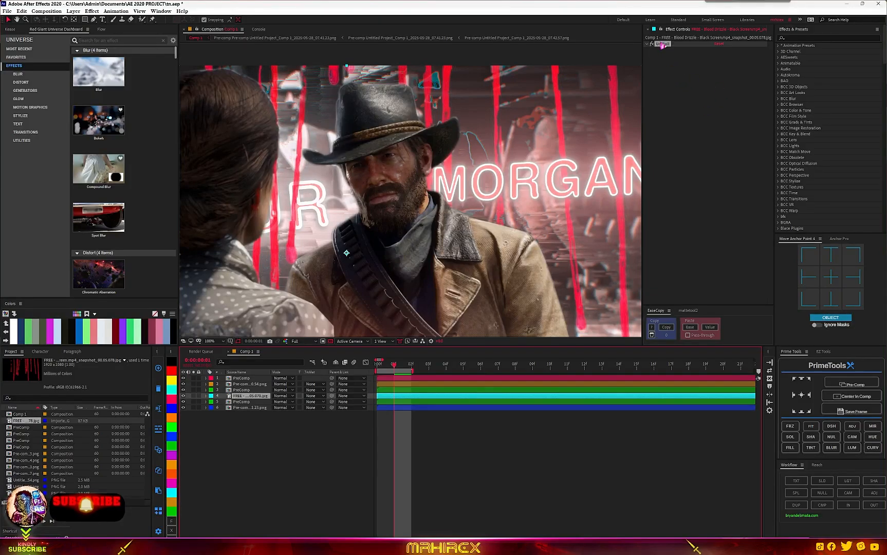
click(252, 398)
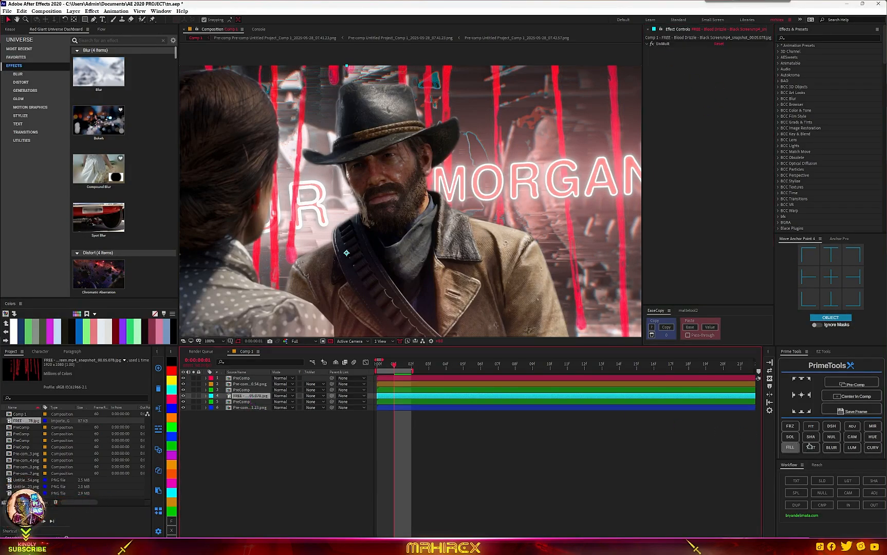
click(794, 377)
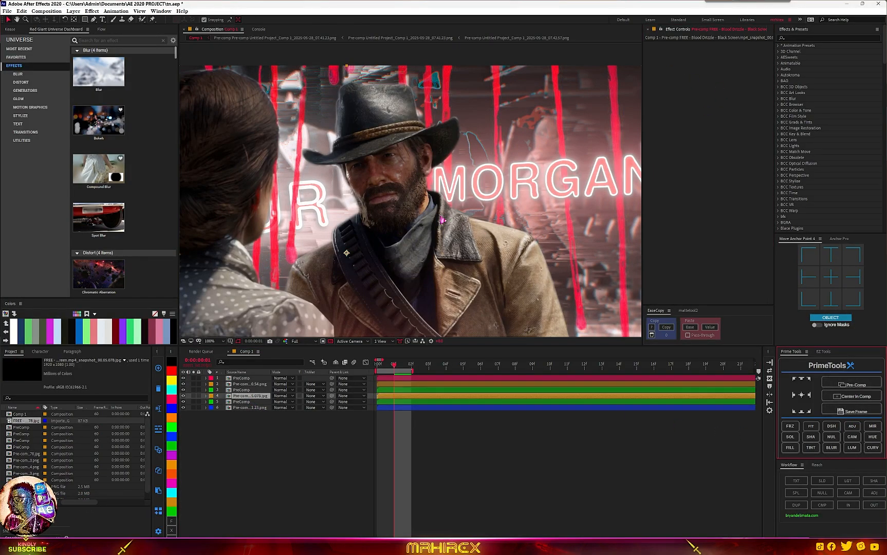
- Apply Bevel Alpha to the Blood Drizzle precomp
key(ctrl+space)
text(bev)
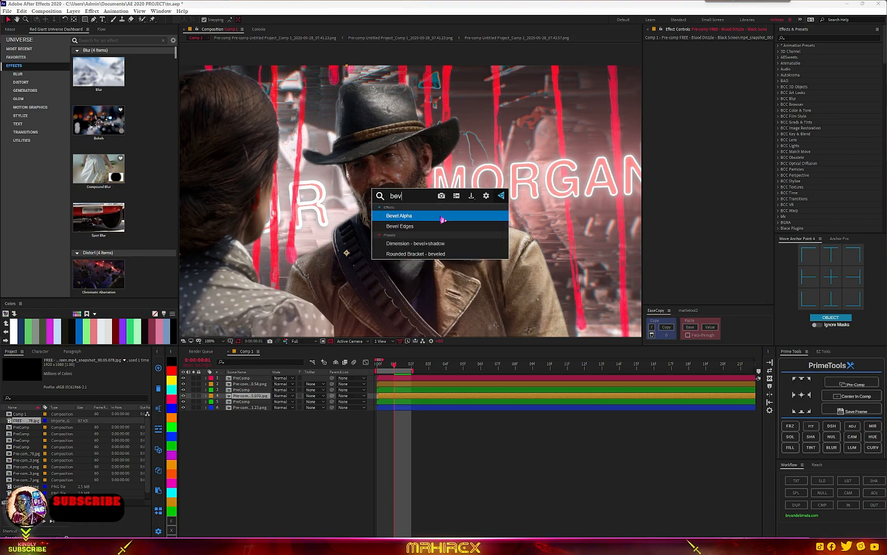
key(Return)
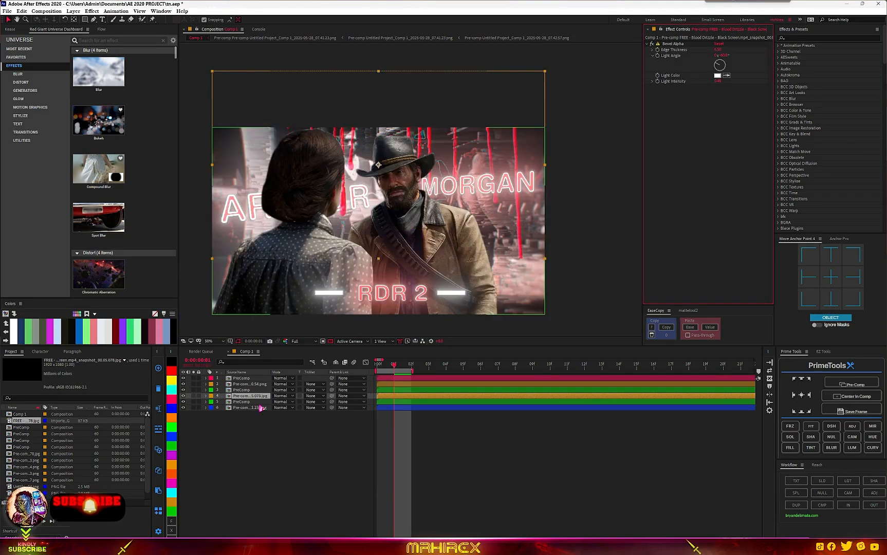
- Duplicate the masked character precomp layer in Comp 1
drag(450, 152, 513, 136)
key(ctrl+d)
drag(494, 169, 269, 169)
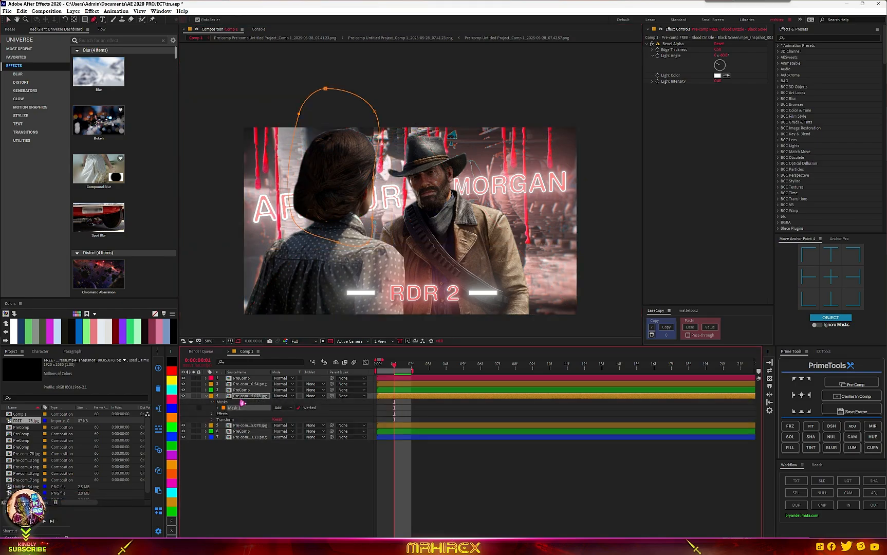
click(247, 384)
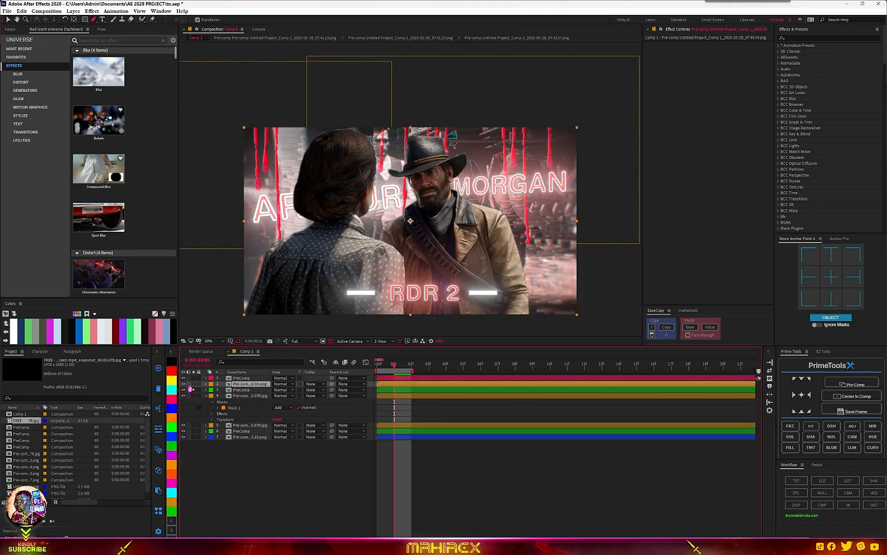
- Open the character cut-out precomp for editing
click(184, 385)
click(183, 385)
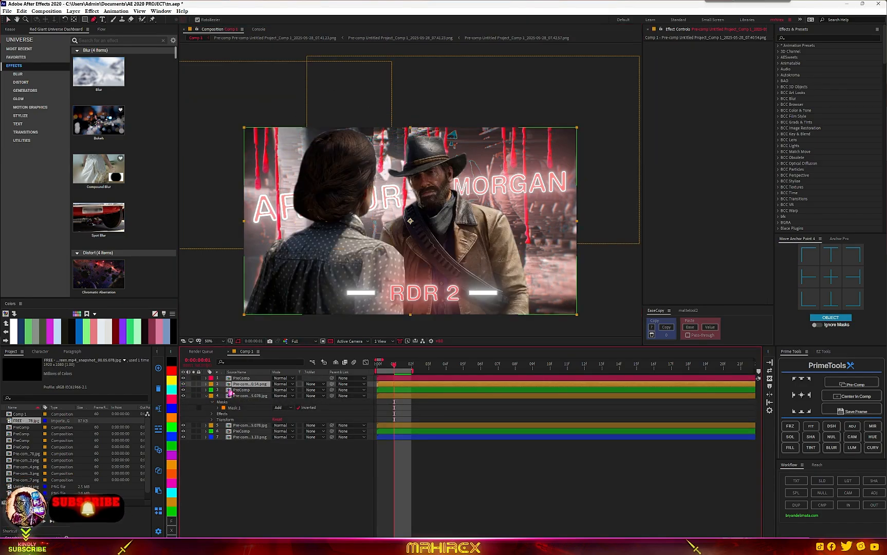
click(245, 379)
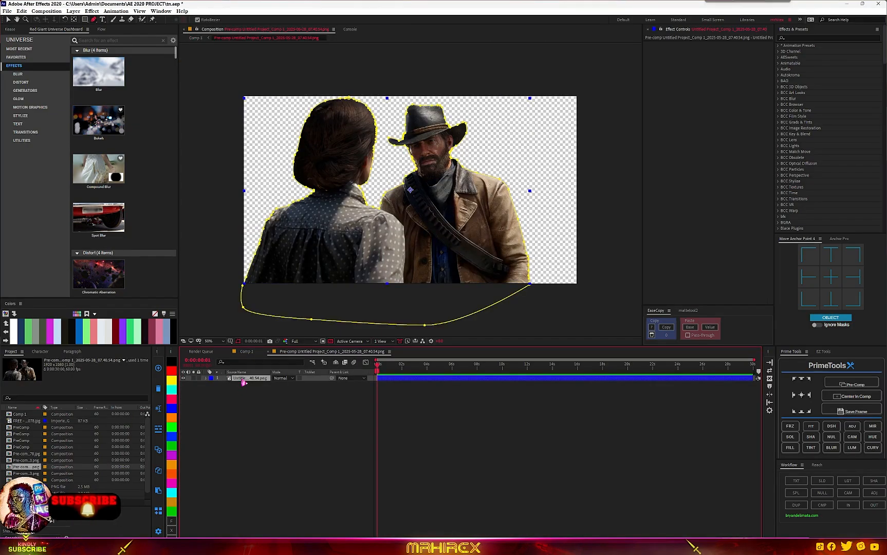
- Precompose the character layer inside this precomp and add a sharpening adjustment layer above it
click(854, 383)
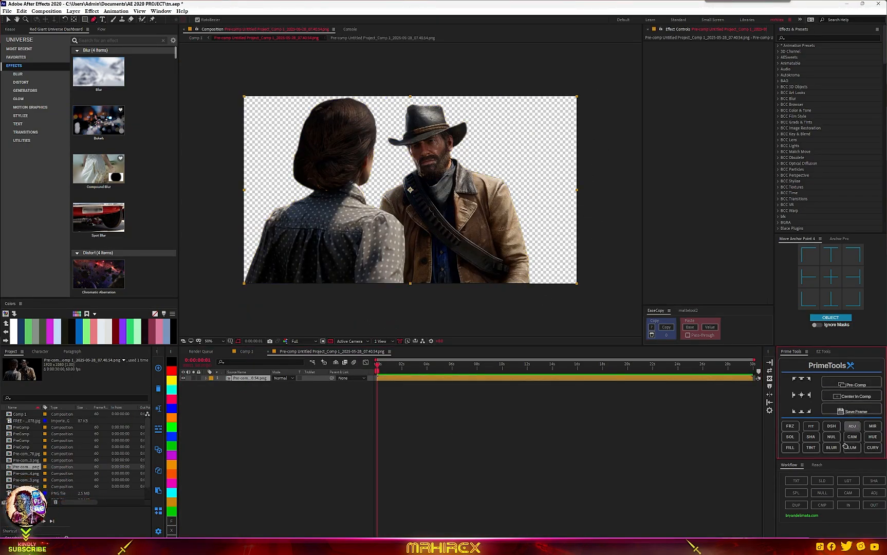
click(851, 426)
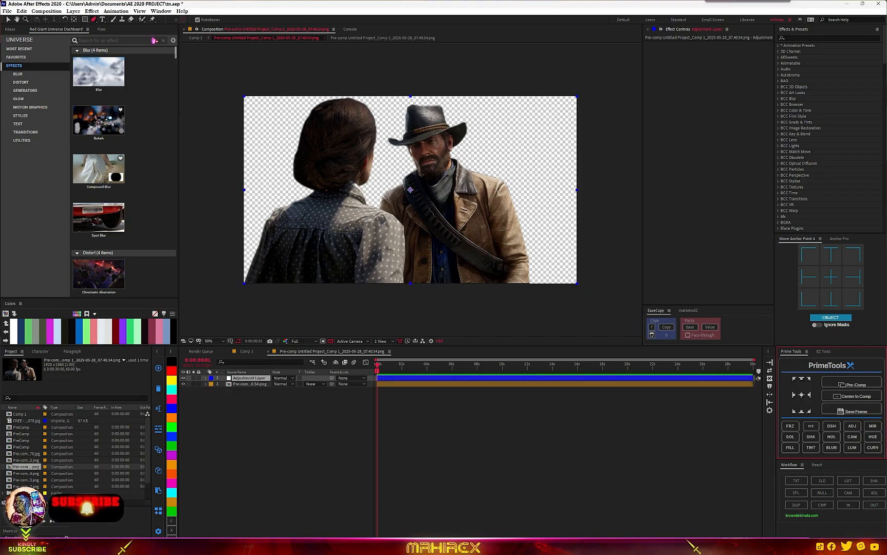
- Lower the adjustment layer's opacity to soften its sharpening on the characters
scroll(459, 255, up, 4)
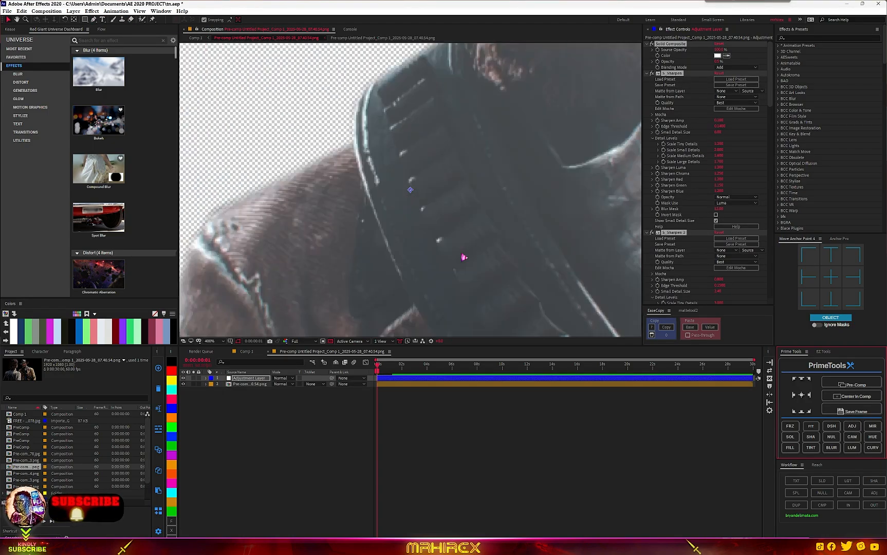
scroll(463, 257, down, 2)
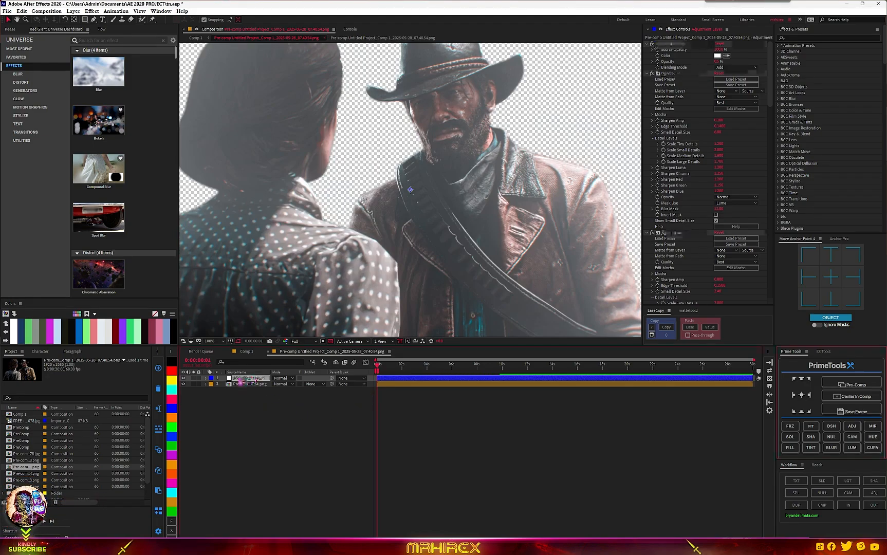
click(251, 378)
key(t)
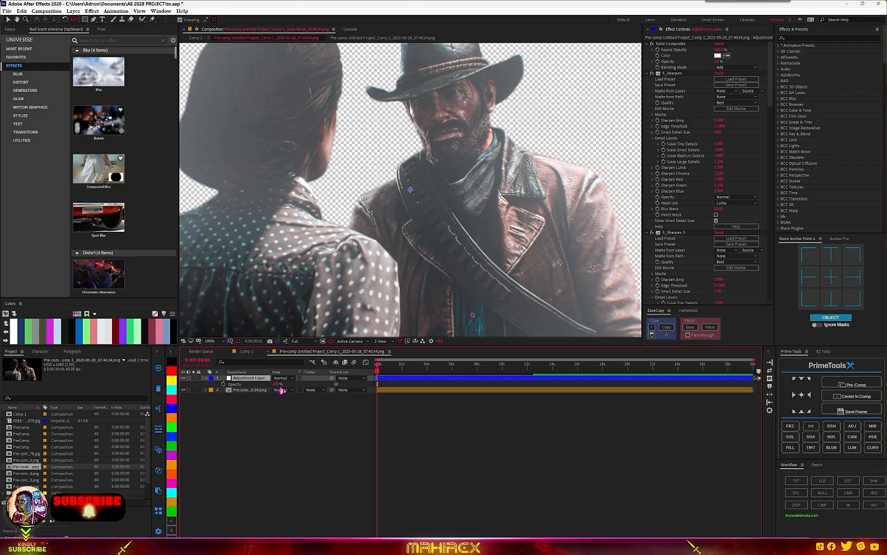
drag(281, 383, 246, 384)
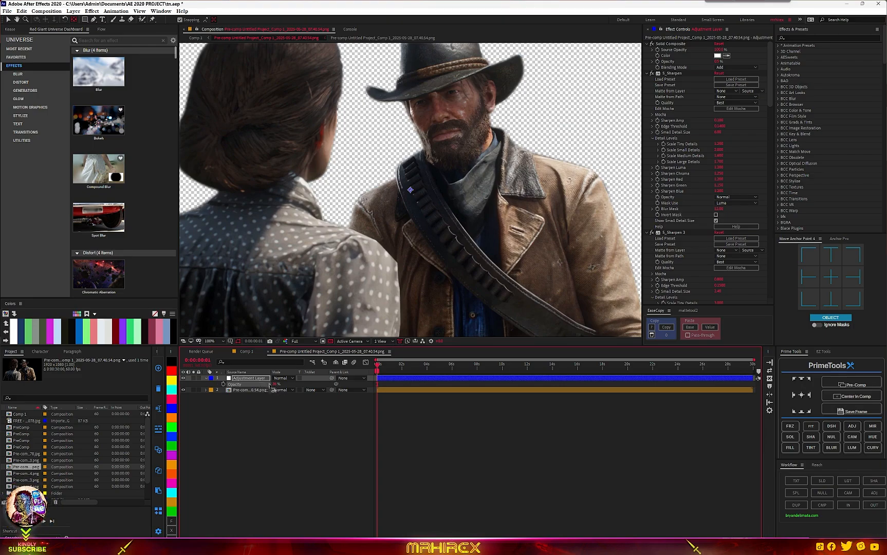
drag(270, 385, 275, 385)
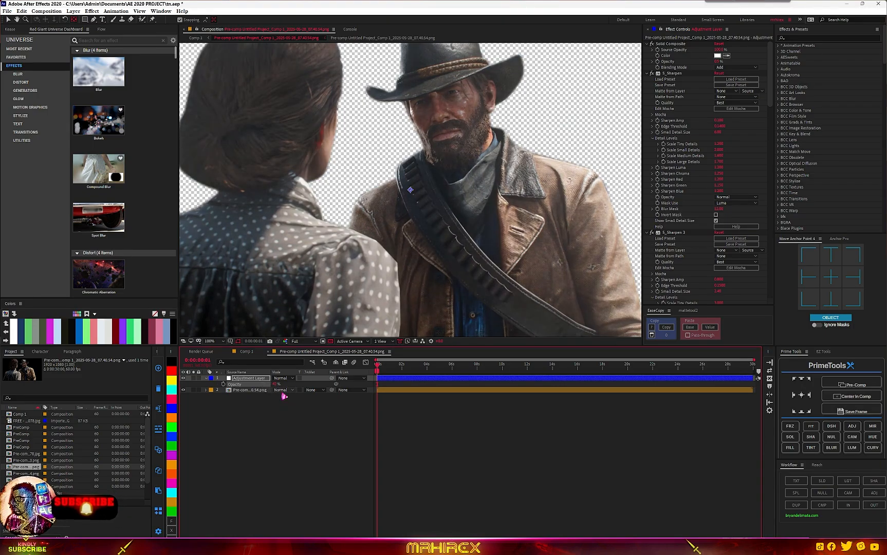
- Return to Comp 1 and apply Curves to the second character precomp layer
click(246, 351)
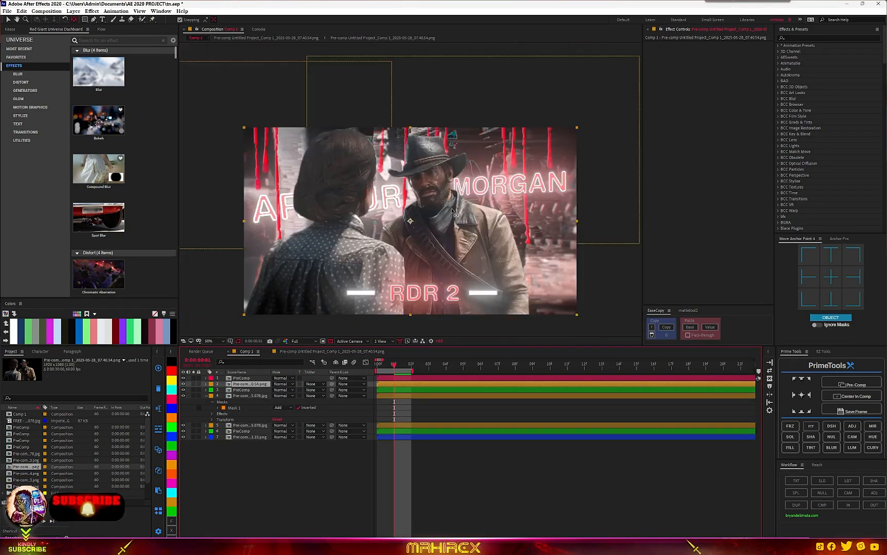
key(ctrl+space)
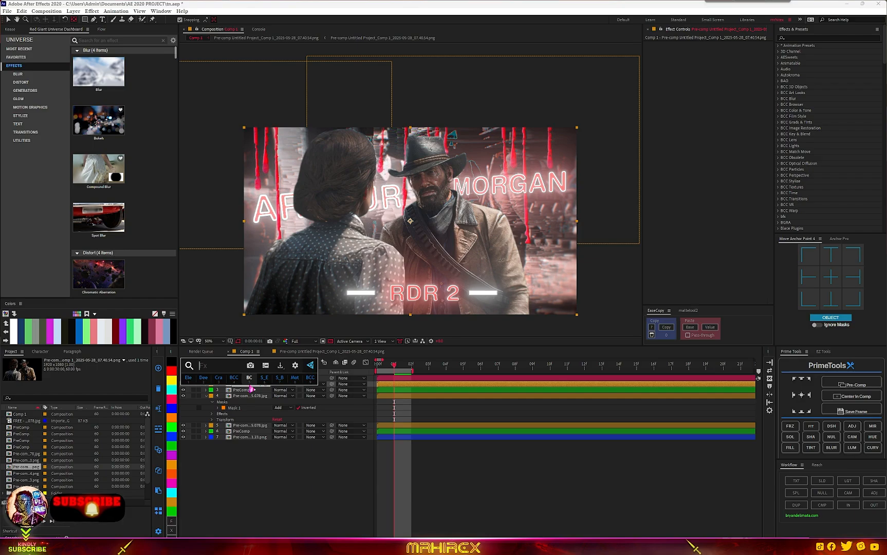
text(cur)
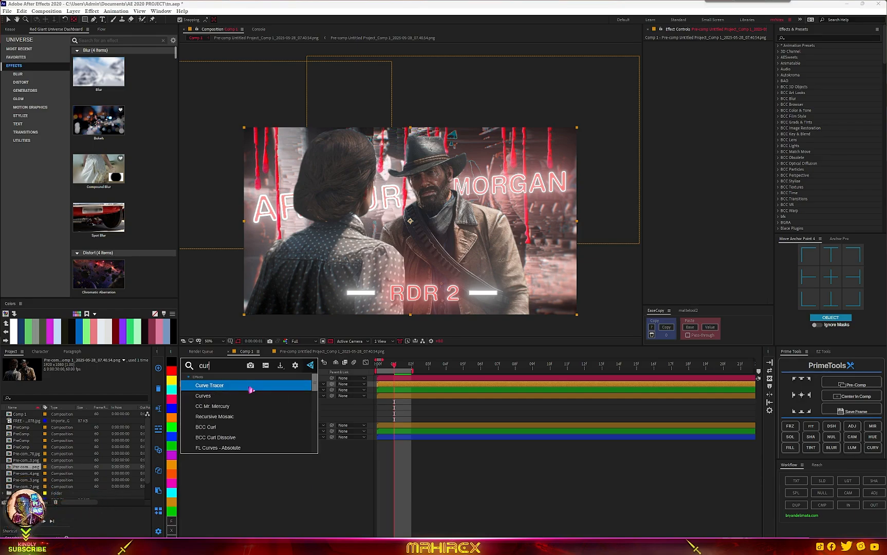
click(235, 396)
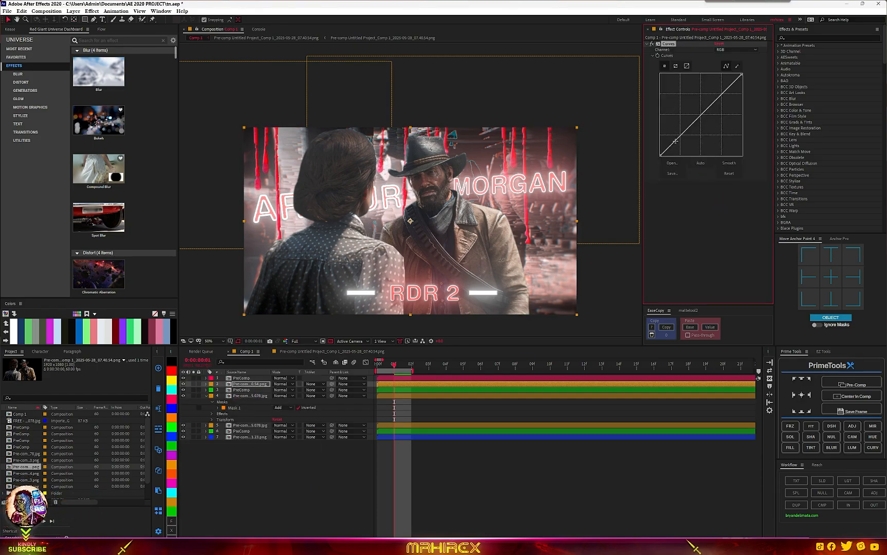
- Shape the Curves into an S-curve to boost the layer's contrast
drag(674, 141, 678, 144)
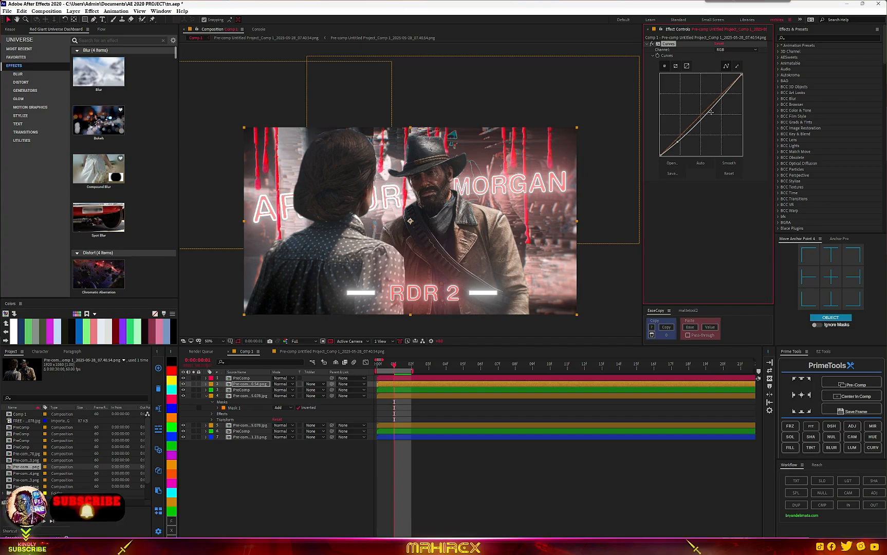
drag(710, 112, 702, 110)
scroll(484, 237, down, 3)
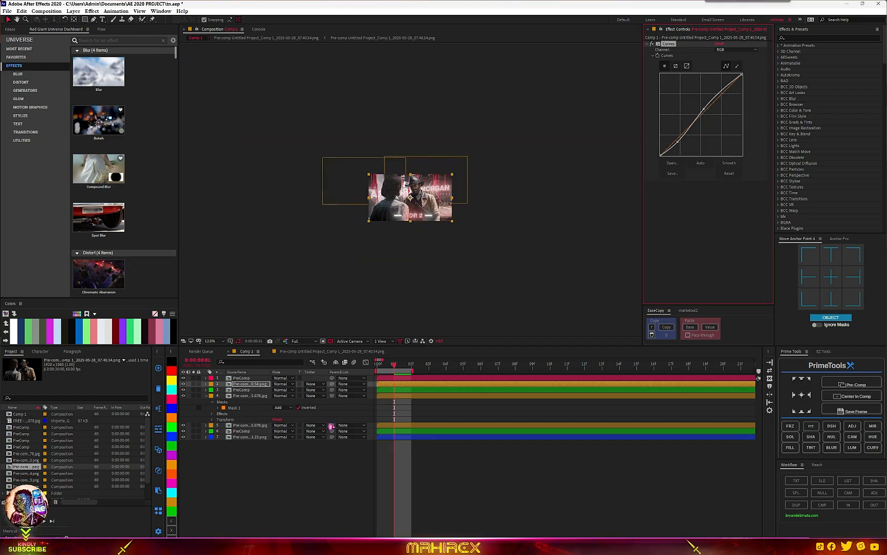
- Add an adjustment layer in Comp 1, apply Glitchify to it and lower its Glitchify Amount
click(851, 426)
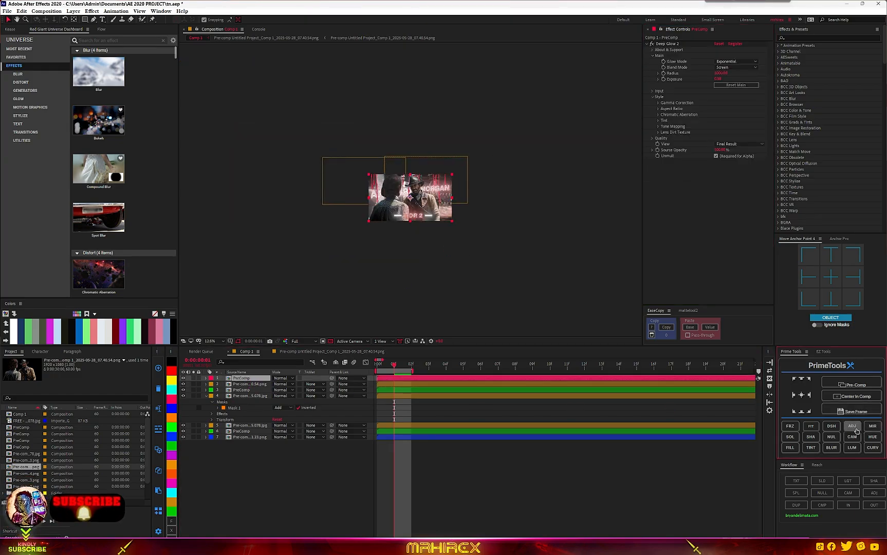
scroll(405, 140, up, 1)
scroll(406, 140, up, 3)
key(ctrl+space)
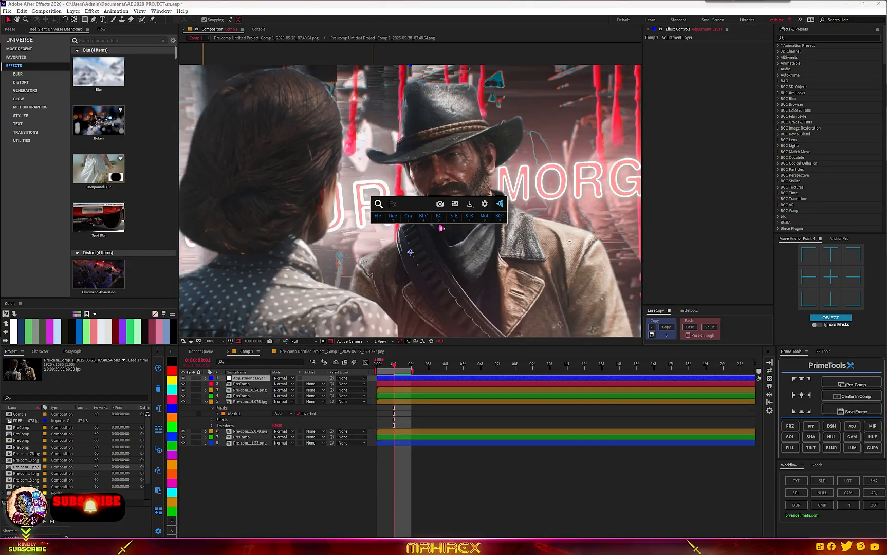
text(gli)
click(425, 226)
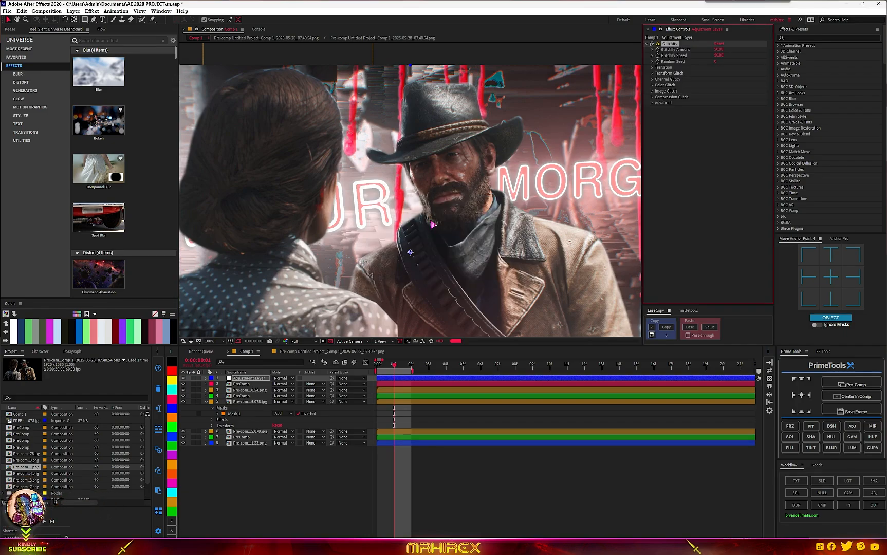
scroll(448, 214, down, 2)
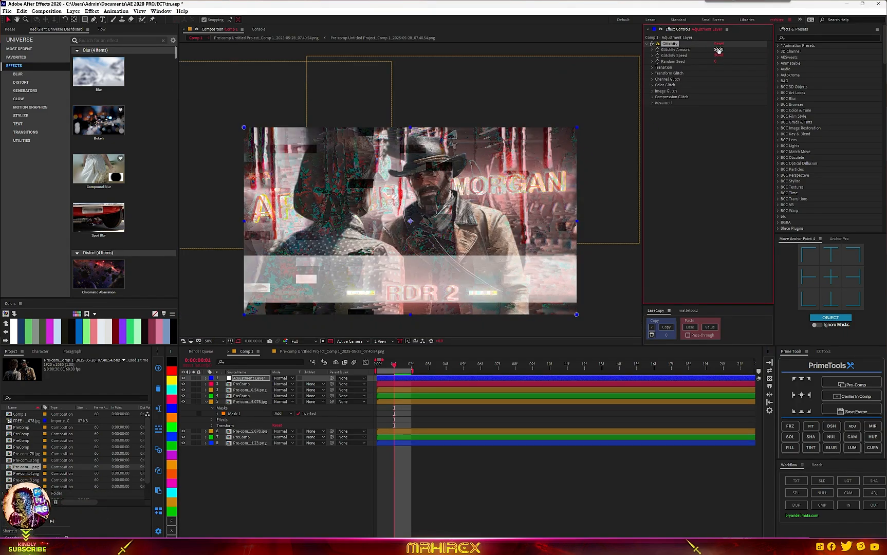
drag(713, 49, 705, 49)
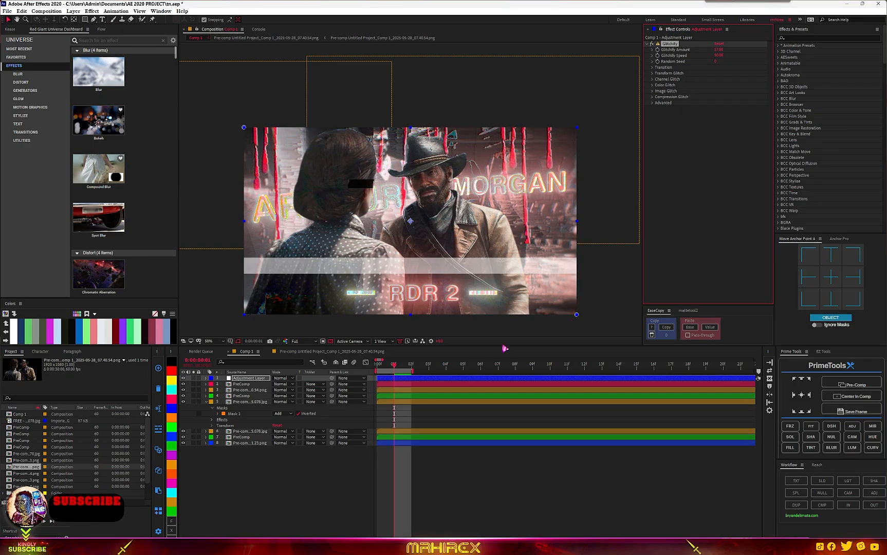
- Draw a rectangular mask over the upper part of the glitch adjustment layer and invert it
click(250, 380)
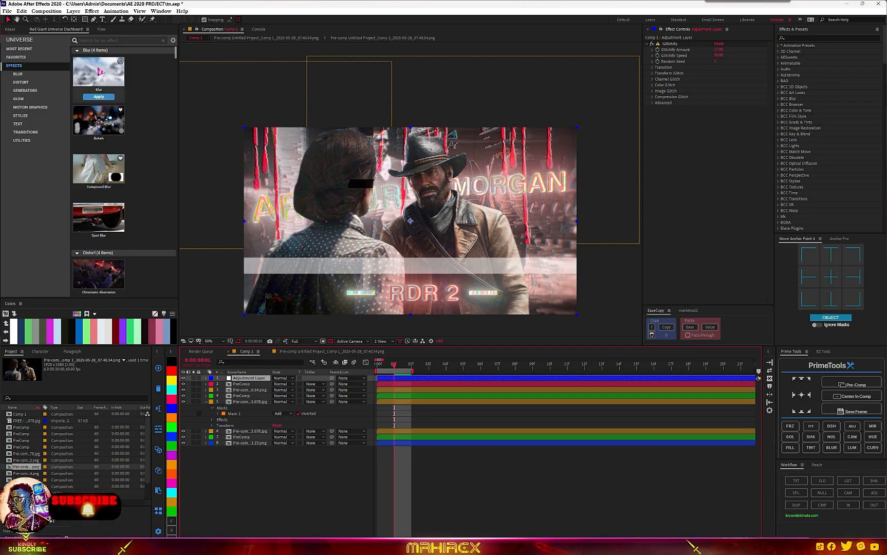
click(85, 19)
drag(214, 103, 558, 230)
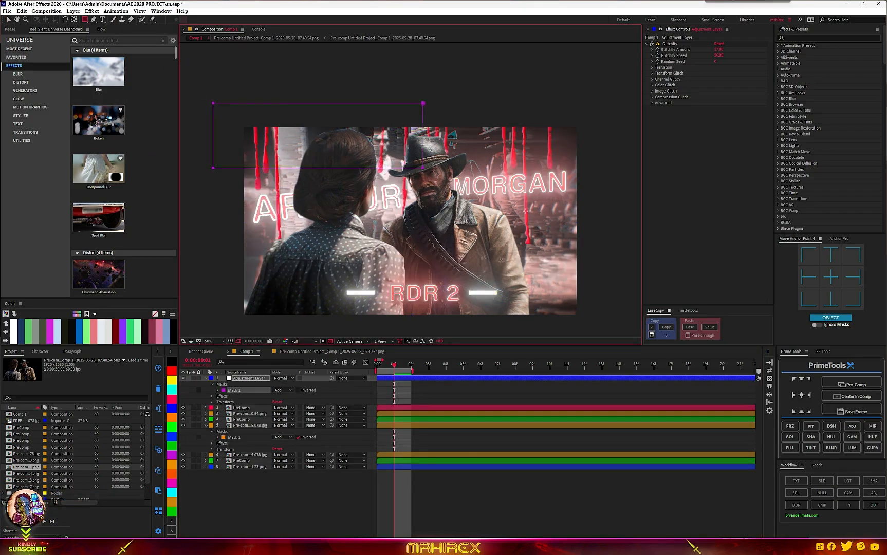
drag(226, 103, 623, 273)
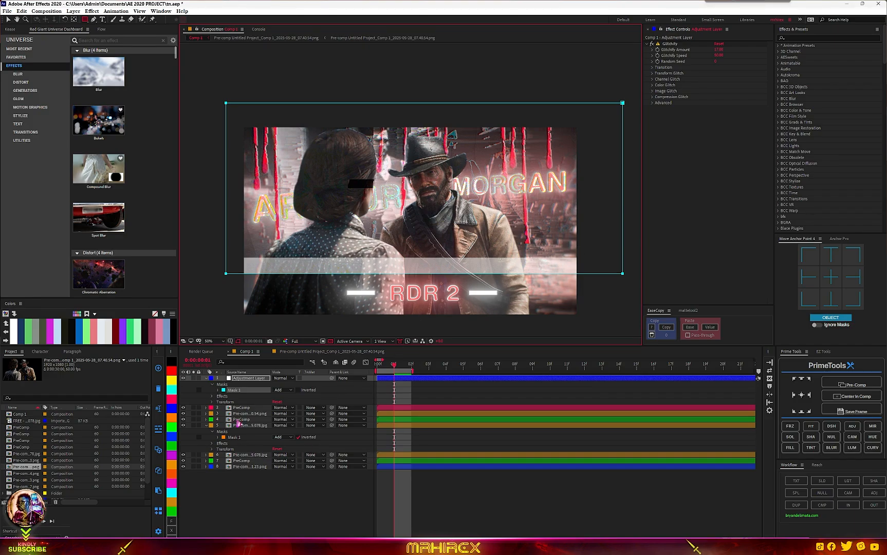
click(300, 391)
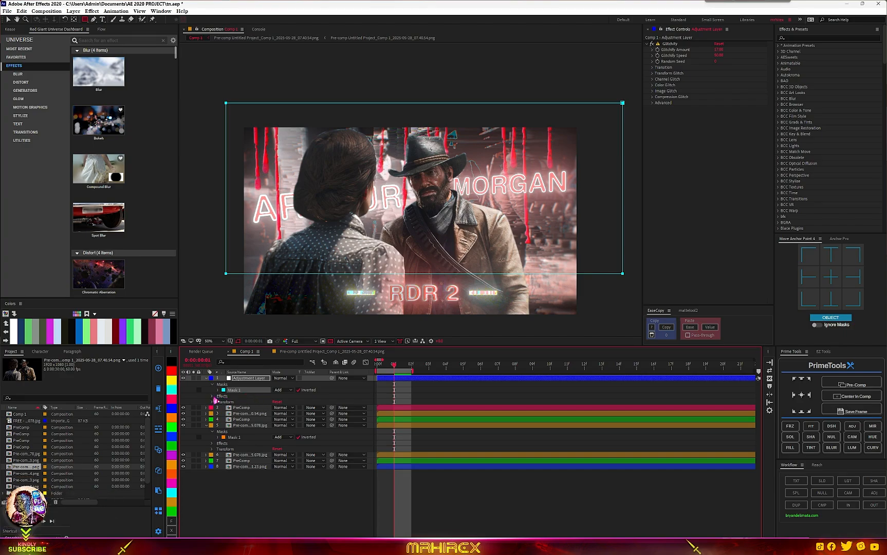
- Feather the glitch adjustment layer's mask edges
click(218, 391)
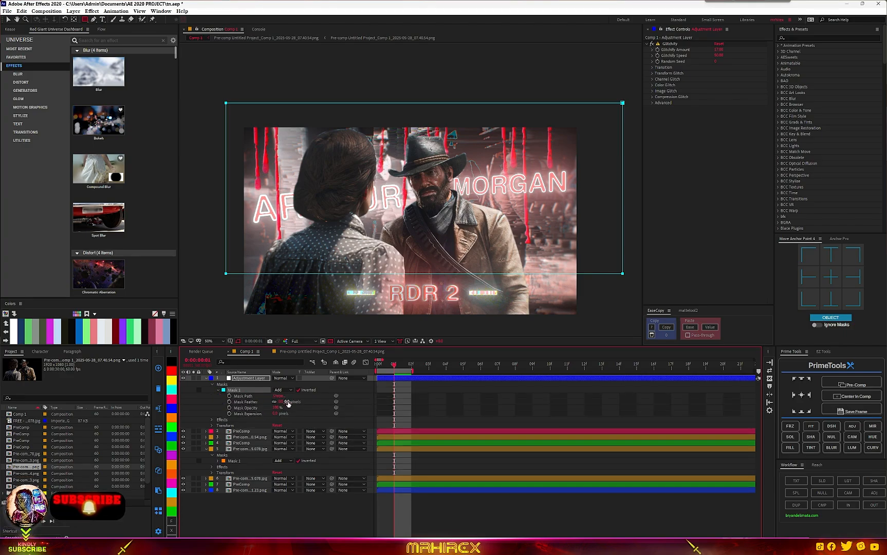
drag(287, 403, 310, 402)
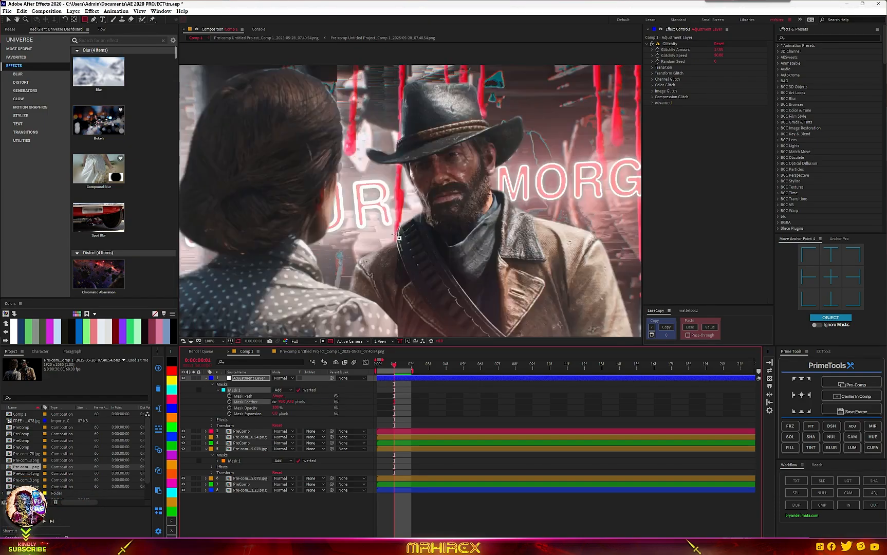
click(235, 385)
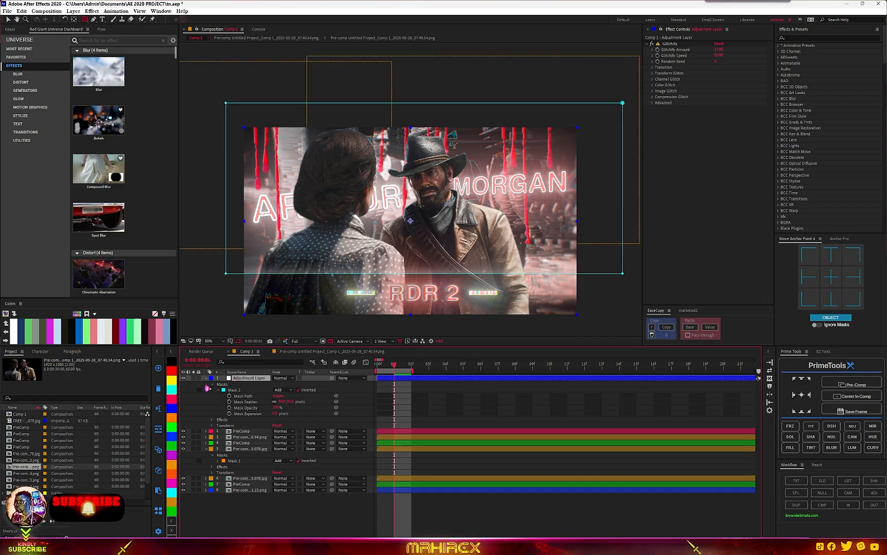
click(206, 378)
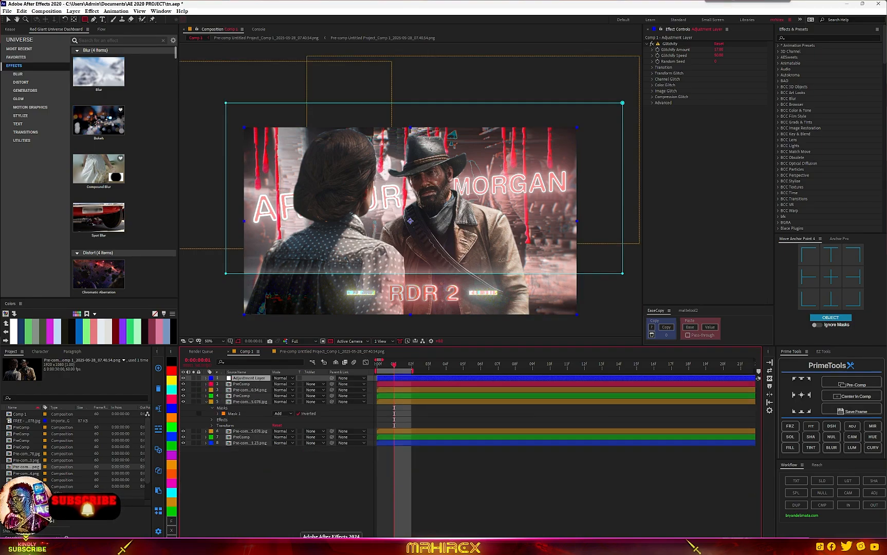
- Select all layers in Comp 1 and precompose them together
key(ctrl+a)
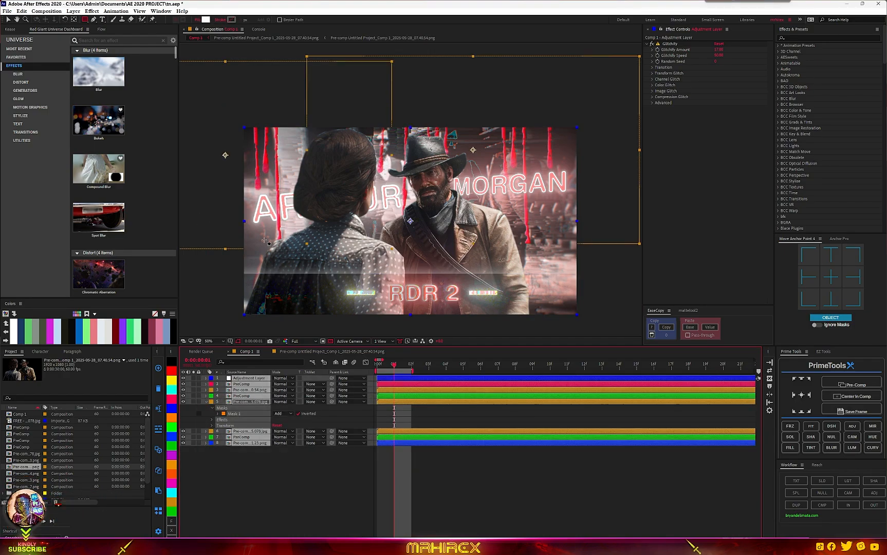
click(852, 384)
key(ctrl+space)
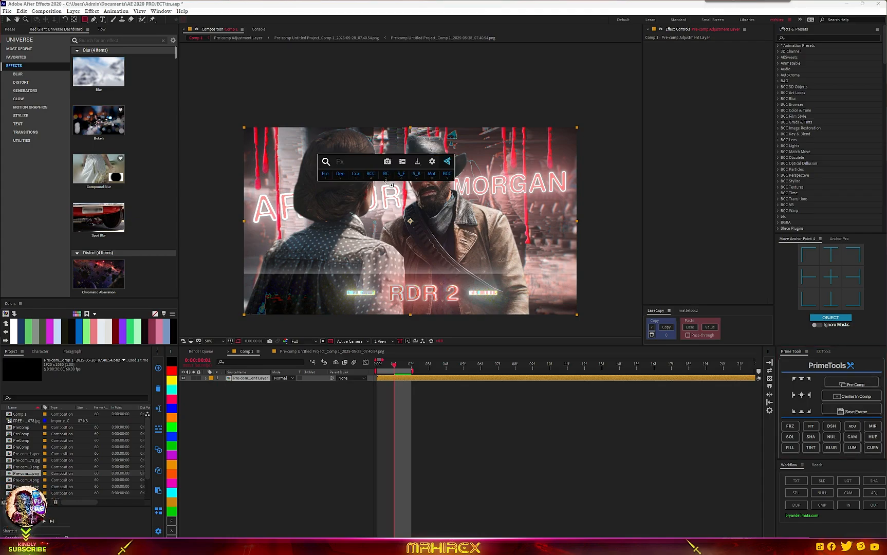
text(len)
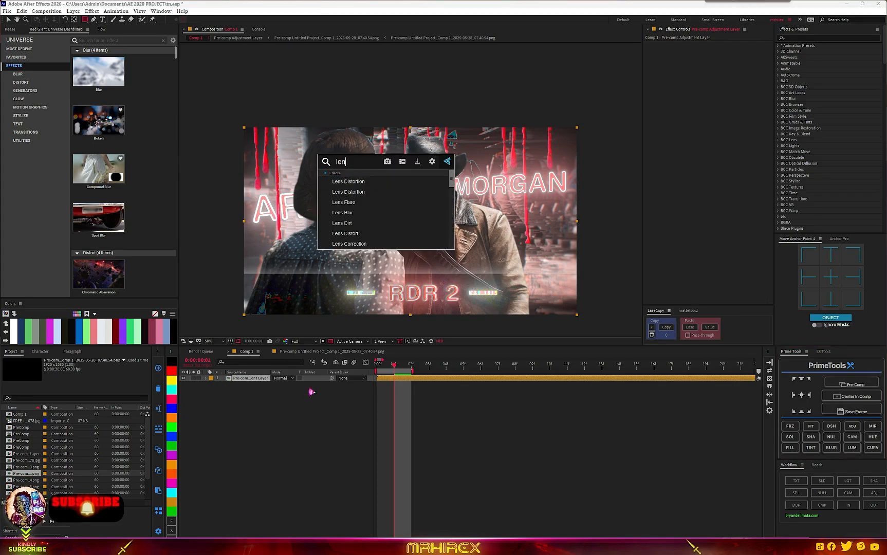
click(311, 392)
- Select the precomposed layer and apply the BCC+Prism effect to it
click(246, 378)
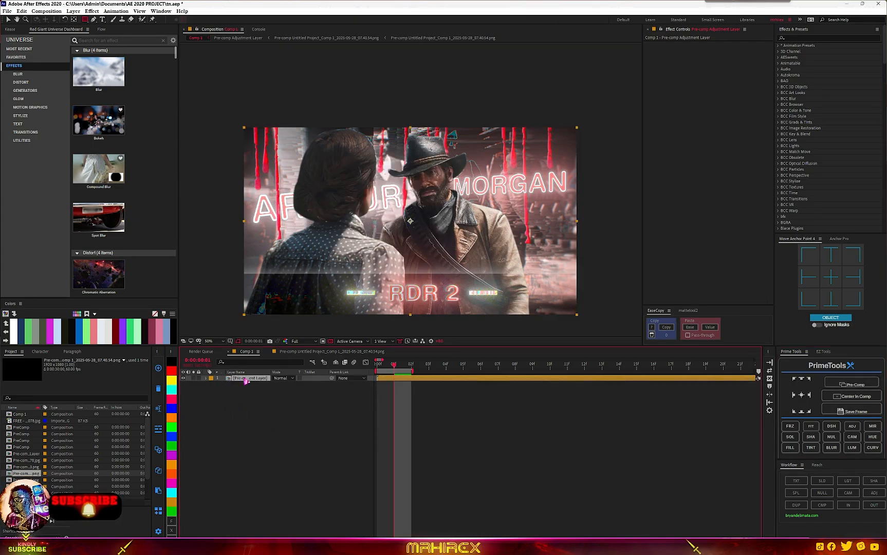
key(ctrl+space)
text(pri)
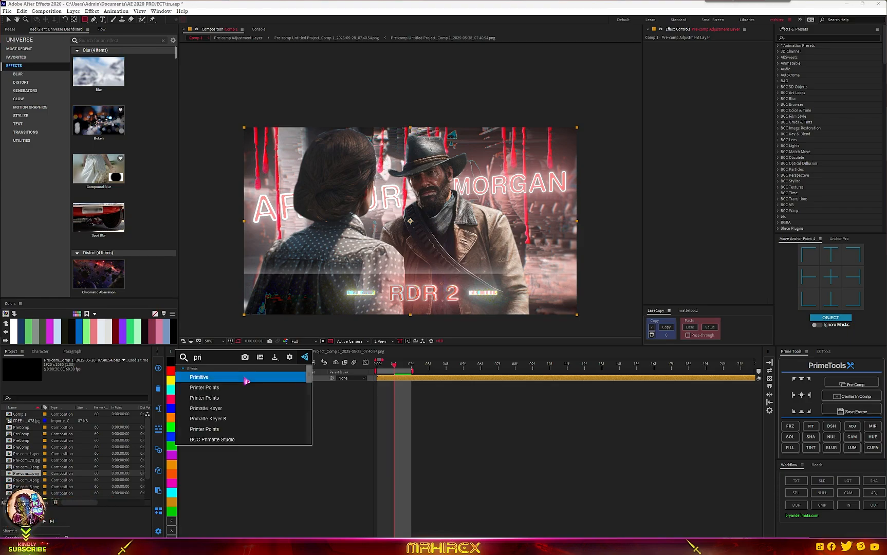
text(sm)
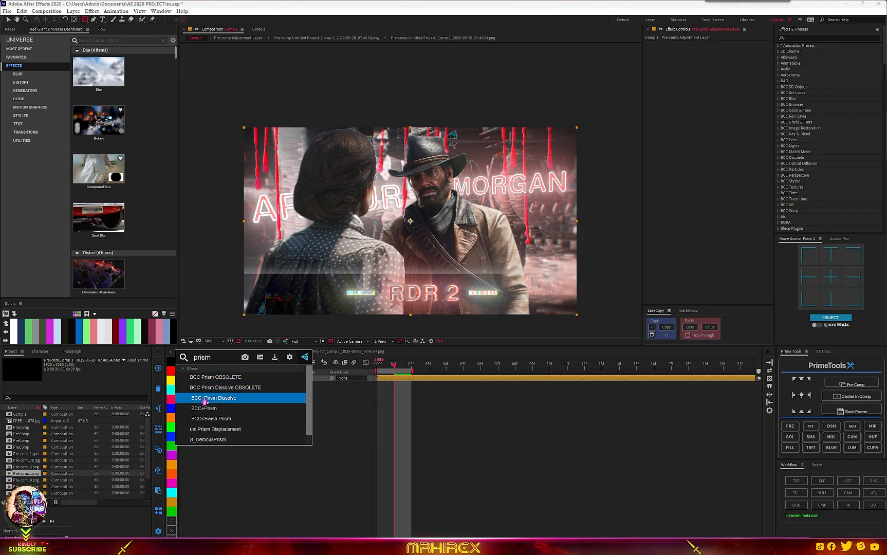
click(214, 413)
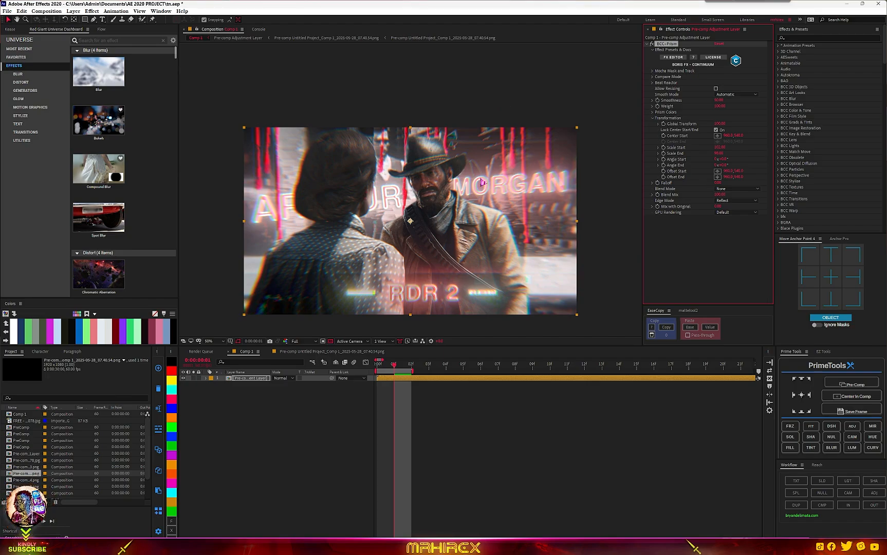
- Zoom in and out on the composition to inspect the prism effect on the characters and titles
scroll(483, 182, down, 3)
scroll(461, 207, up, 4)
scroll(461, 213, down, 1)
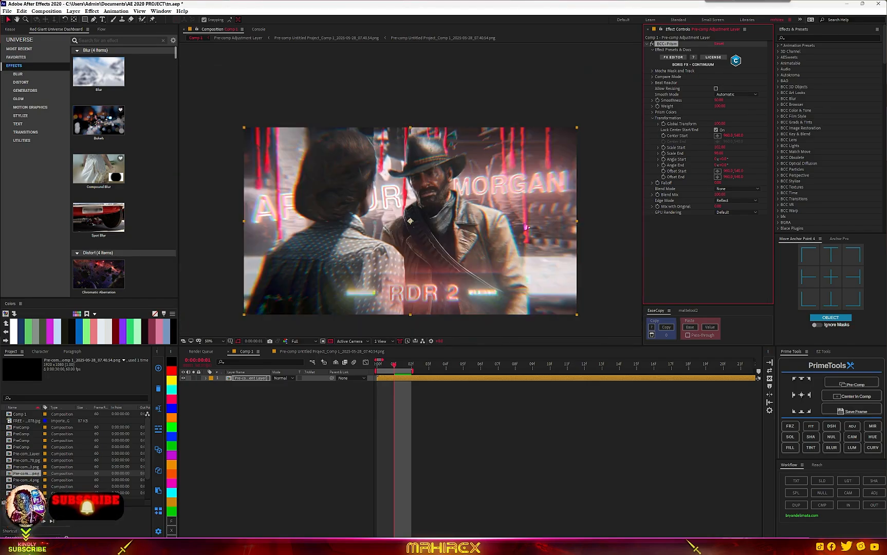
scroll(493, 205, up, 1)
scroll(490, 204, down, 1)
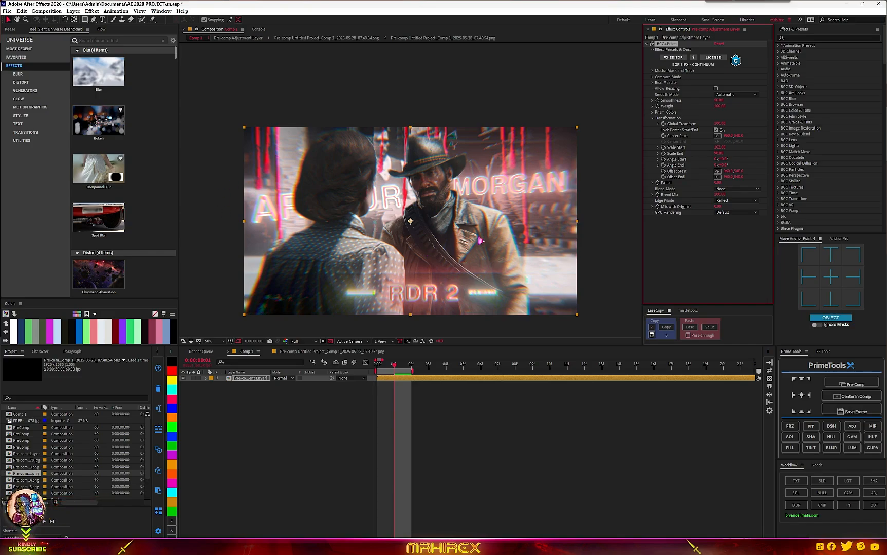
scroll(462, 234, up, 4)
scroll(413, 252, down, 4)
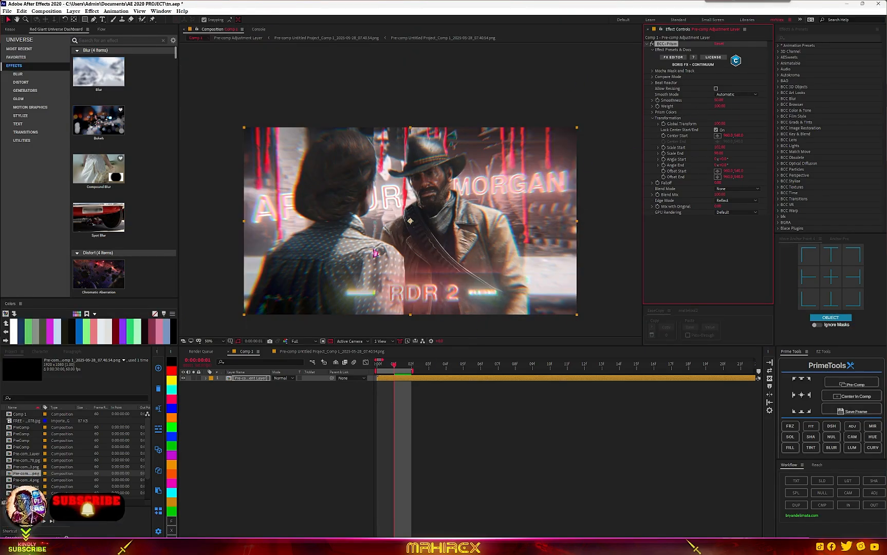
scroll(446, 252, up, 1)
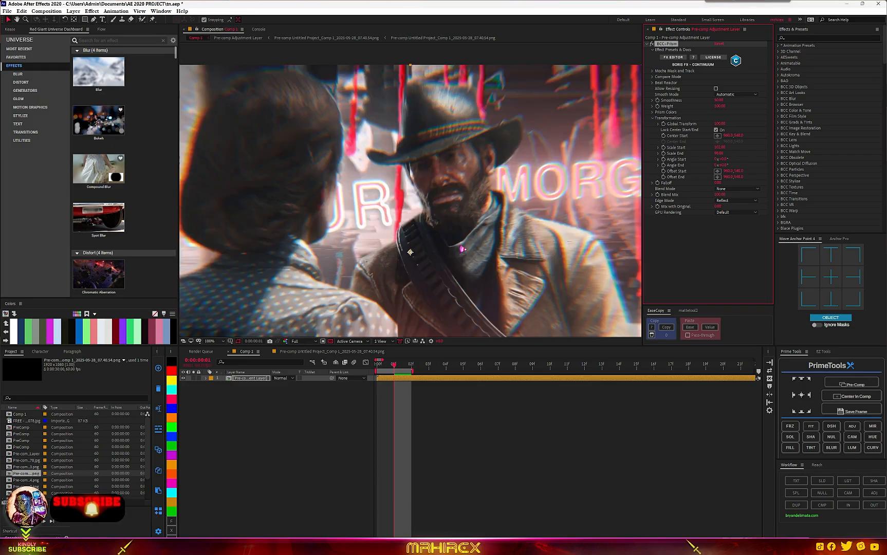
scroll(461, 249, up, 1)
scroll(461, 249, down, 2)
scroll(461, 249, up, 3)
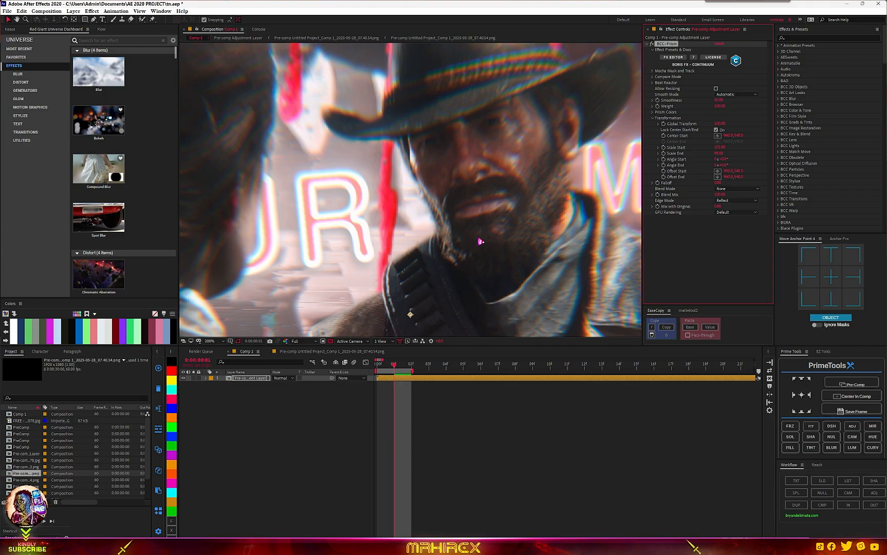
scroll(480, 242, down, 3)
scroll(475, 244, up, 1)
scroll(475, 244, down, 1)
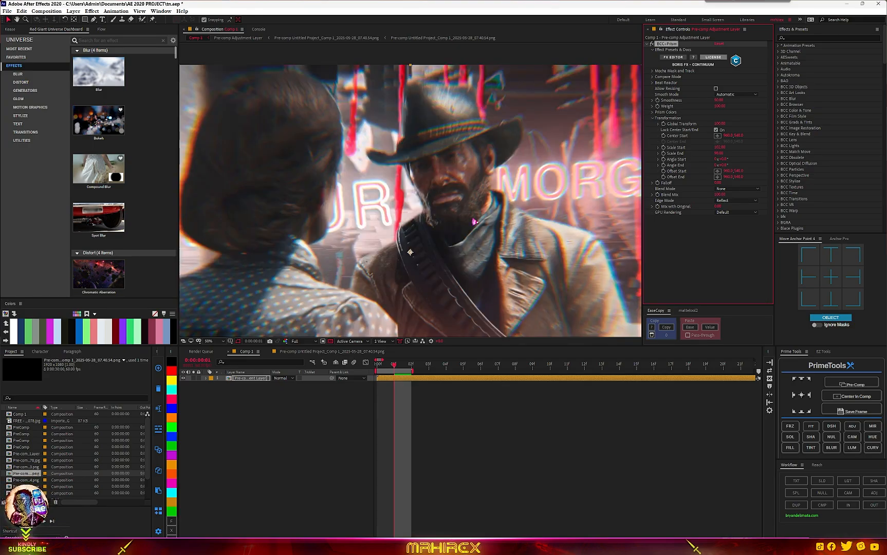
scroll(361, 233, up, 1)
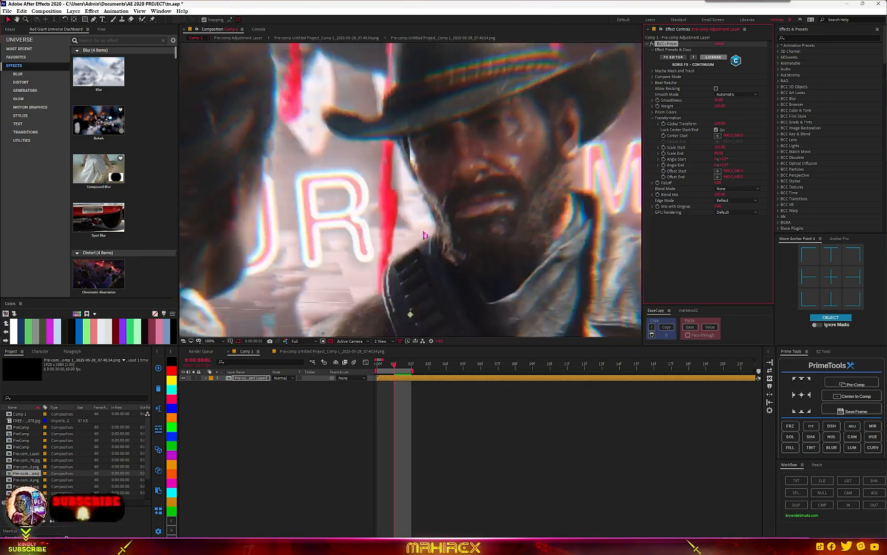
scroll(375, 221, down, 2)
scroll(386, 215, up, 3)
scroll(390, 226, down, 1)
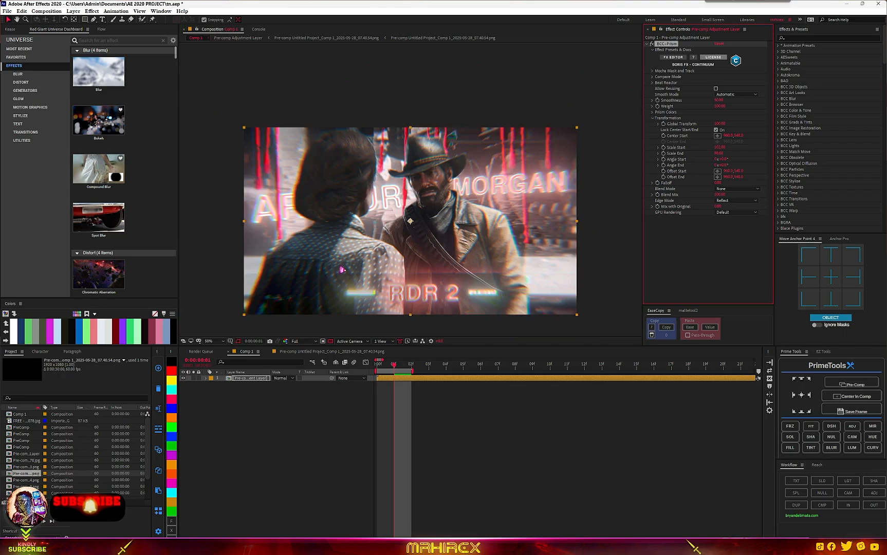
scroll(409, 269, up, 3)
scroll(408, 268, down, 4)
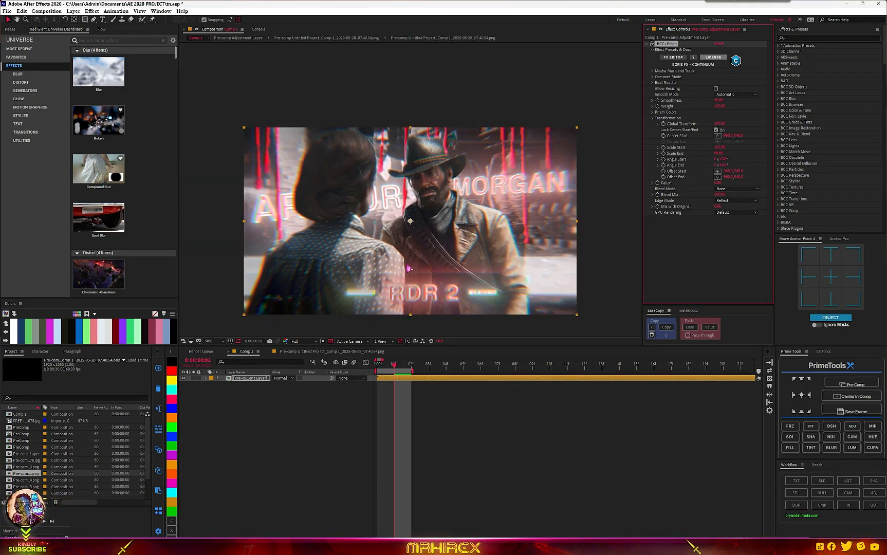